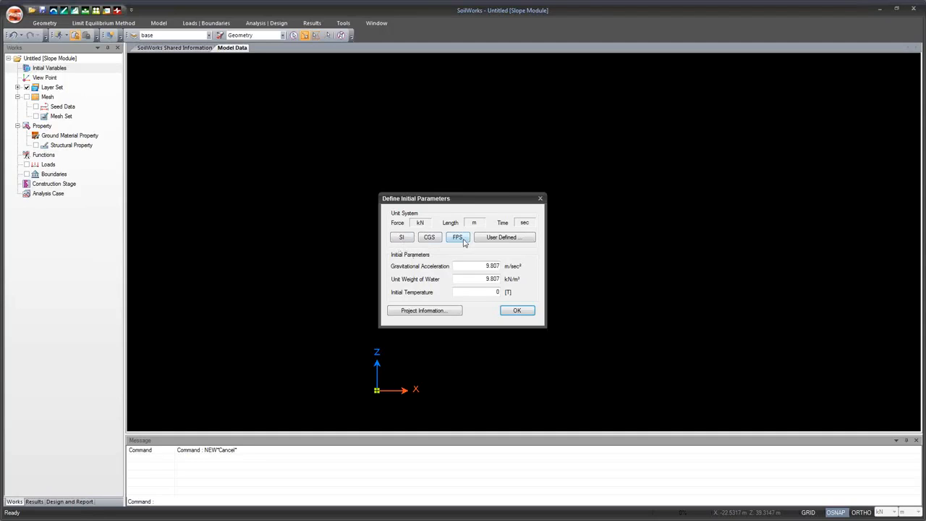
# - Confirm the initial parameters with kN, m and sec as the unit system
pyautogui.click(499, 238)
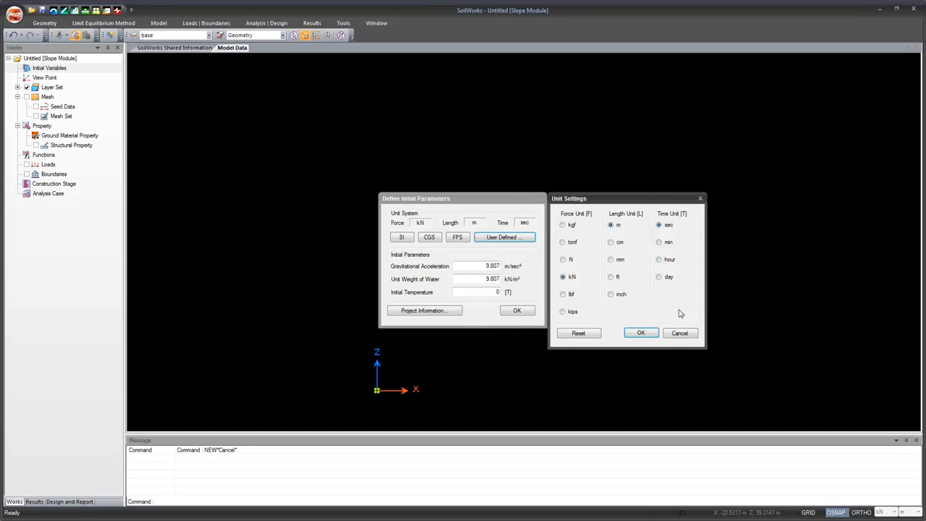
pyautogui.click(641, 333)
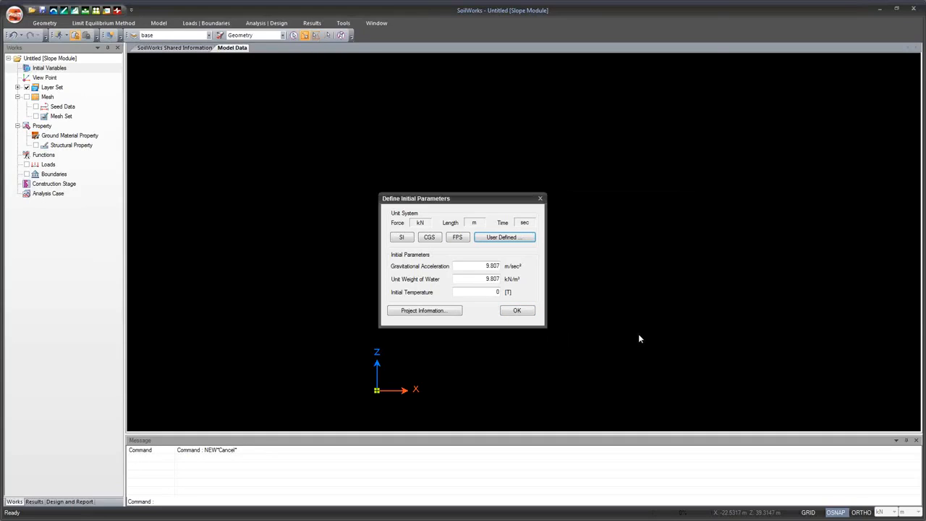
pyautogui.click(512, 310)
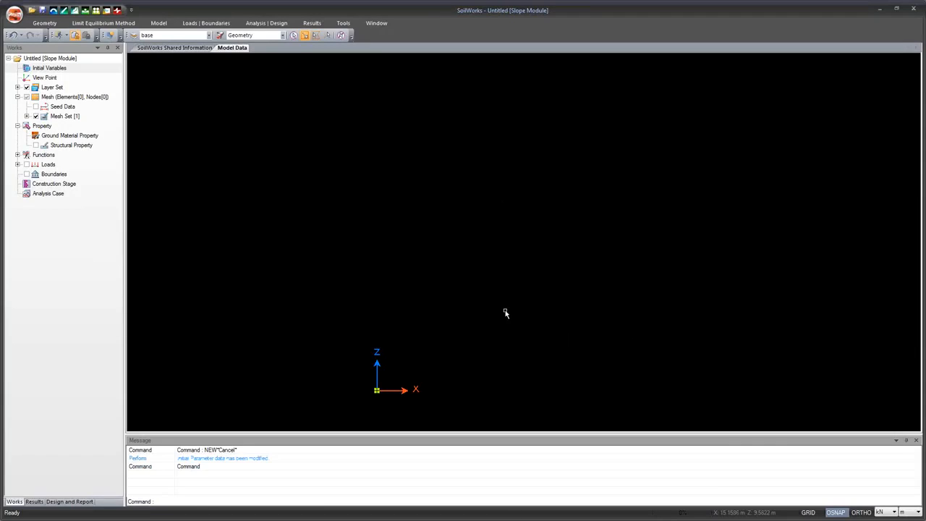
# - Import the CAD drawing Soil Nail Reinforced Slope Stability Analysis.dwg from the Slope-Webinar folder on the Desktop
pyautogui.click(49, 24)
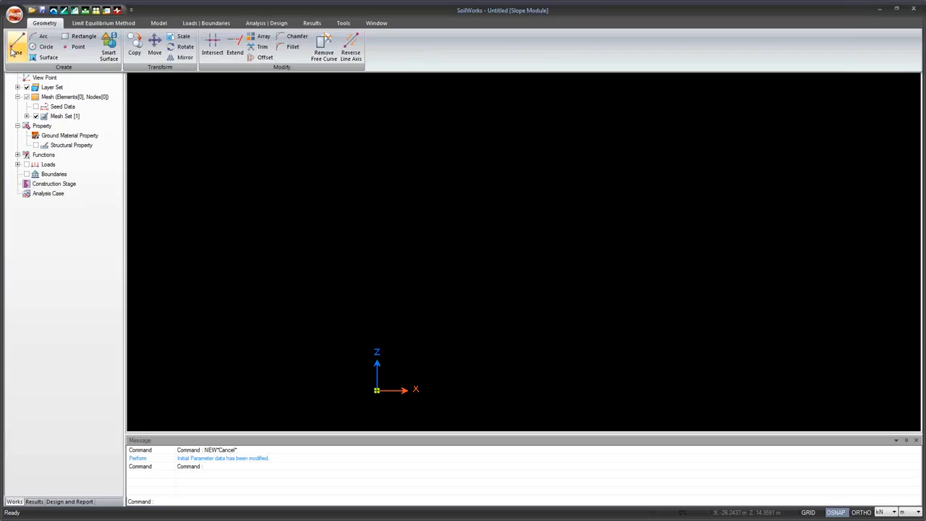
pyautogui.click(16, 15)
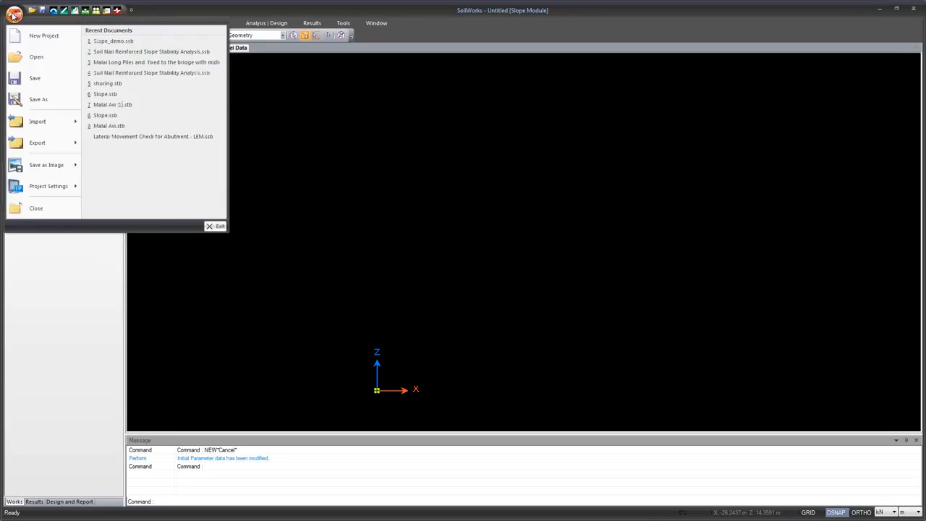
pyautogui.moveTo(64, 123)
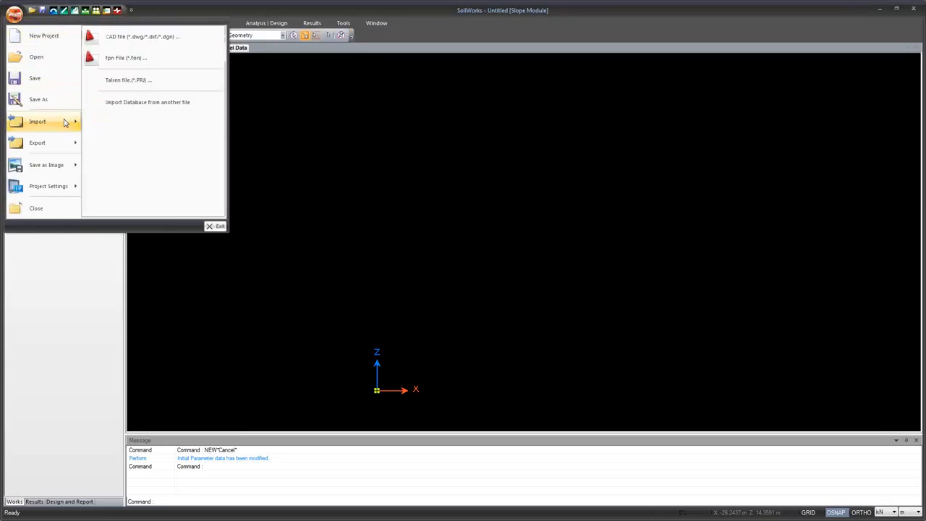
pyautogui.click(120, 41)
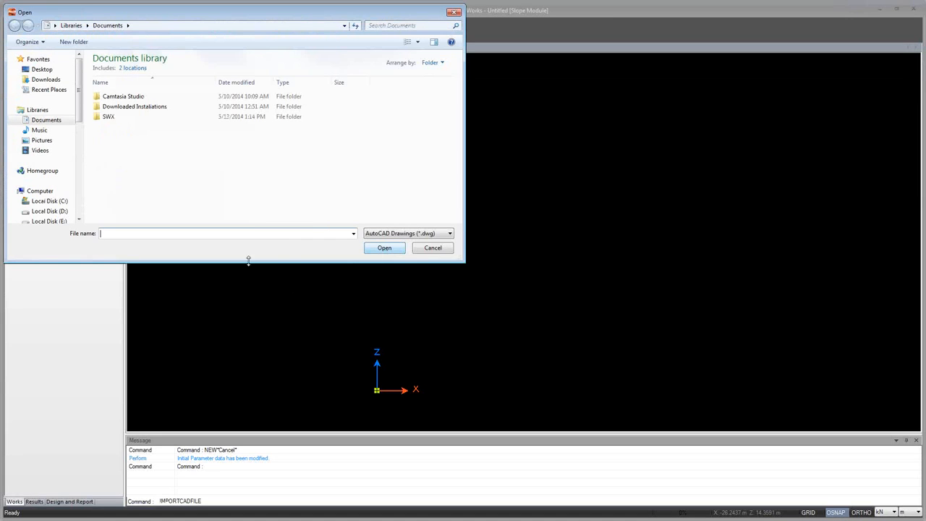
pyautogui.click(42, 69)
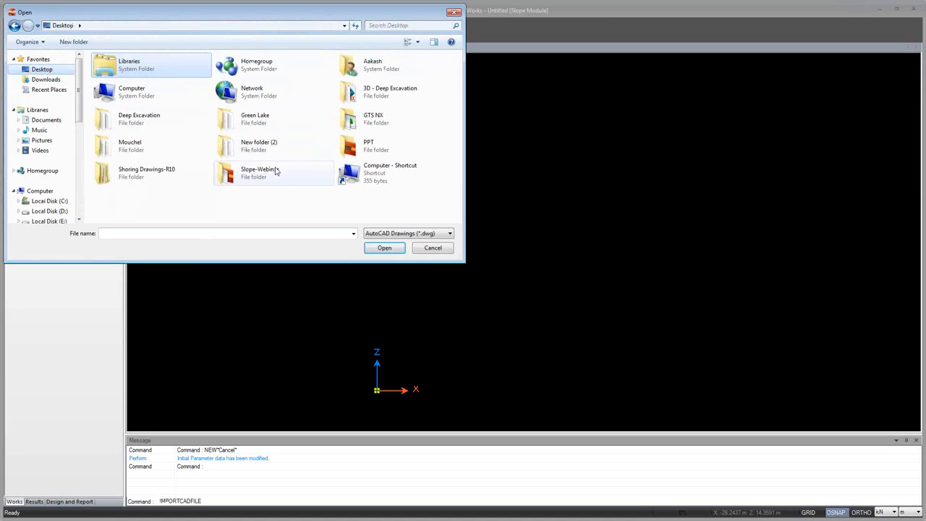
pyautogui.doubleClick(275, 170)
pyautogui.click(163, 110)
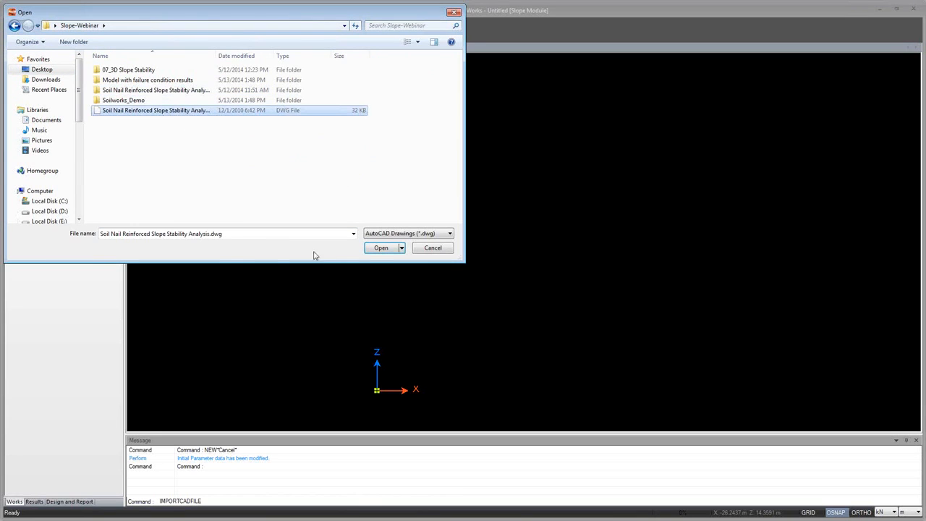
pyautogui.click(378, 249)
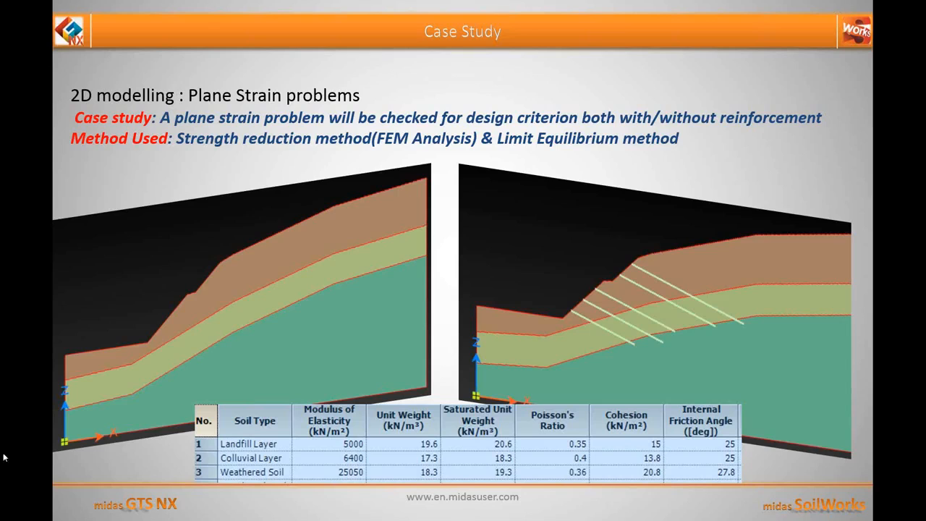
pyautogui.click(225, 358)
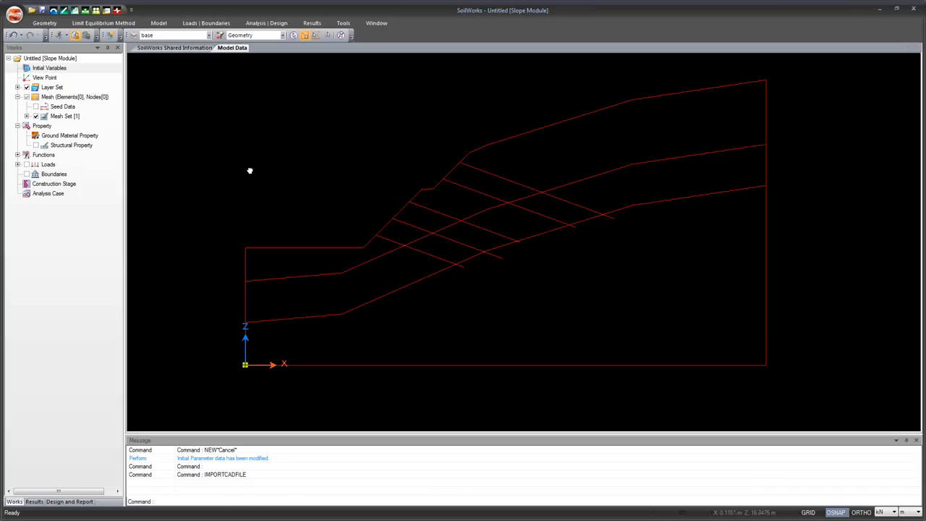
# - Start defining ground material properties for the limit equilibrium method, using the Mohr-Coulomb model type
pyautogui.moveTo(250, 169); pyautogui.dragTo(255, 176, button='middle')
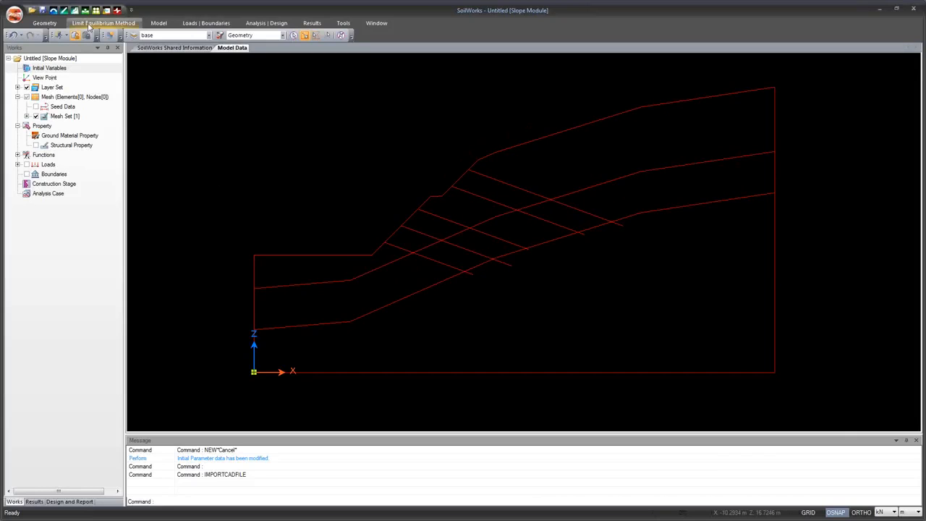
pyautogui.click(89, 24)
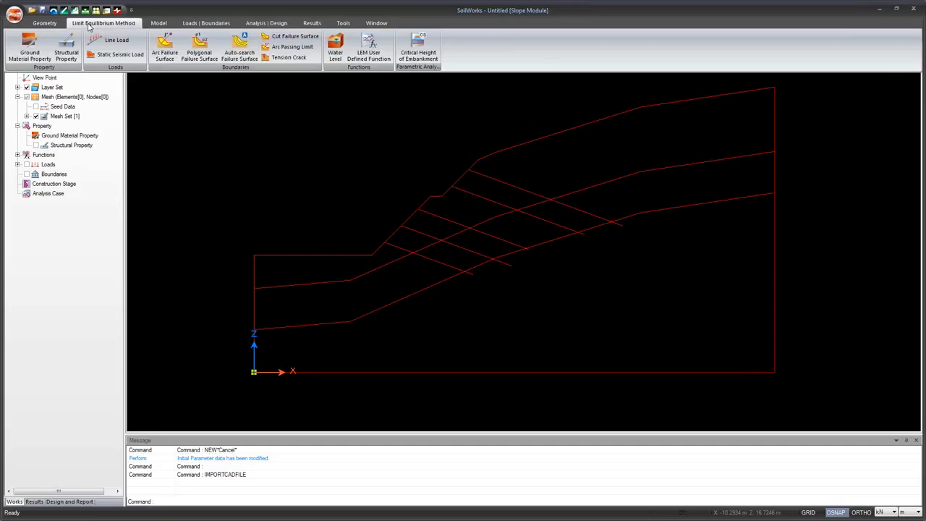
pyautogui.click(37, 45)
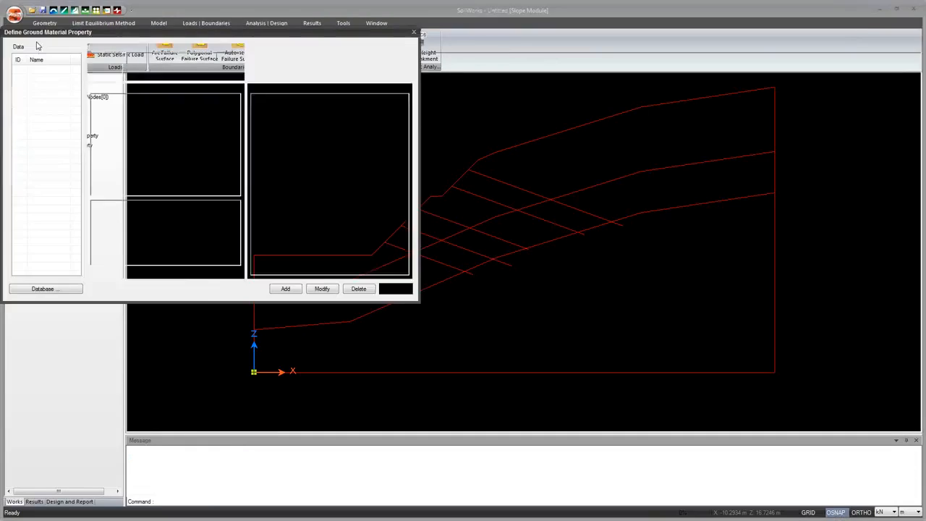
pyautogui.moveTo(67, 39); pyautogui.dragTo(197, 46)
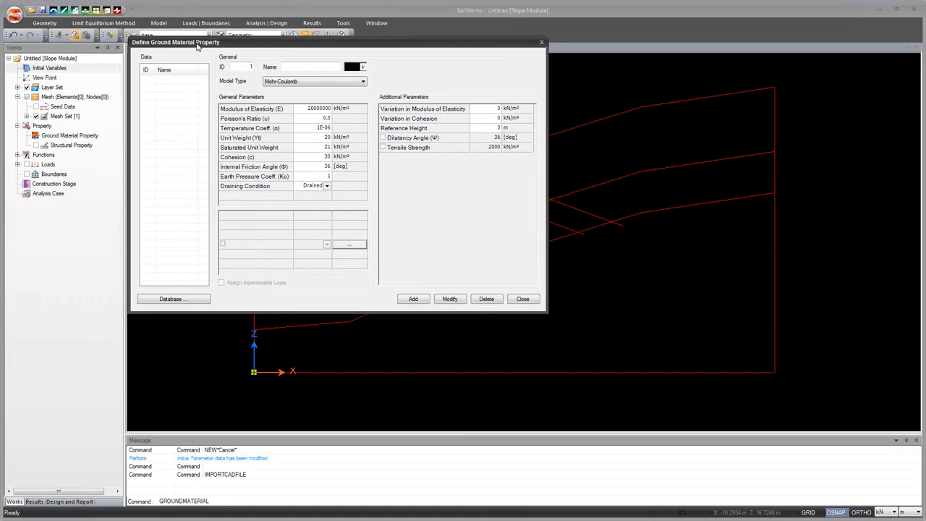
pyautogui.click(296, 81)
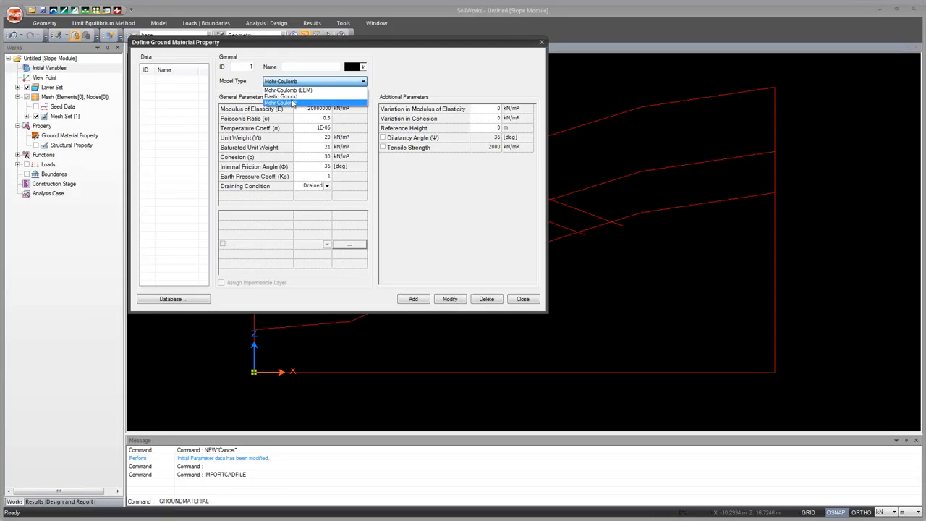
pyautogui.click(292, 104)
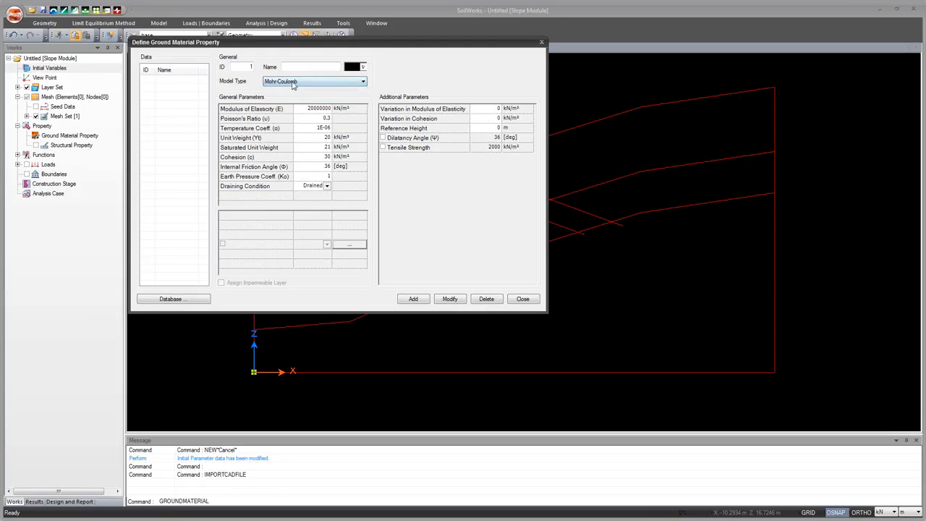
pyautogui.click(293, 82)
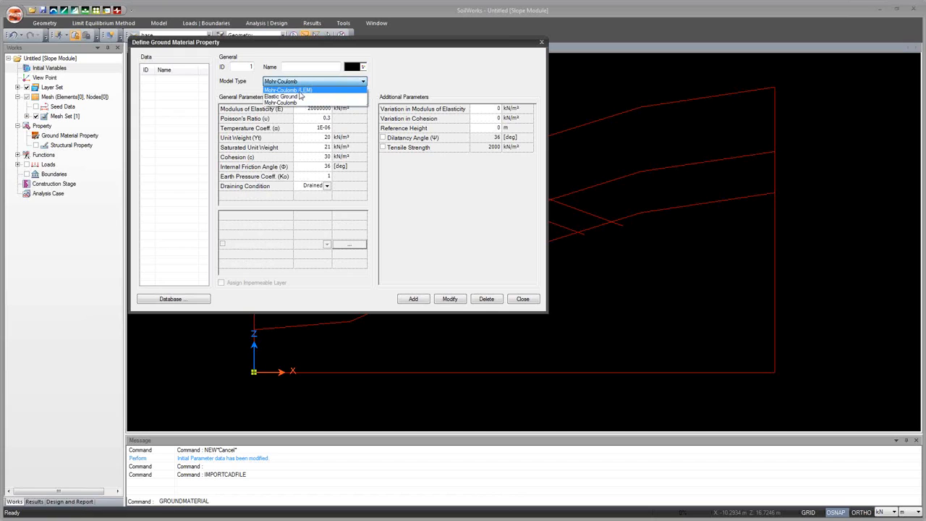
pyautogui.click(232, 87)
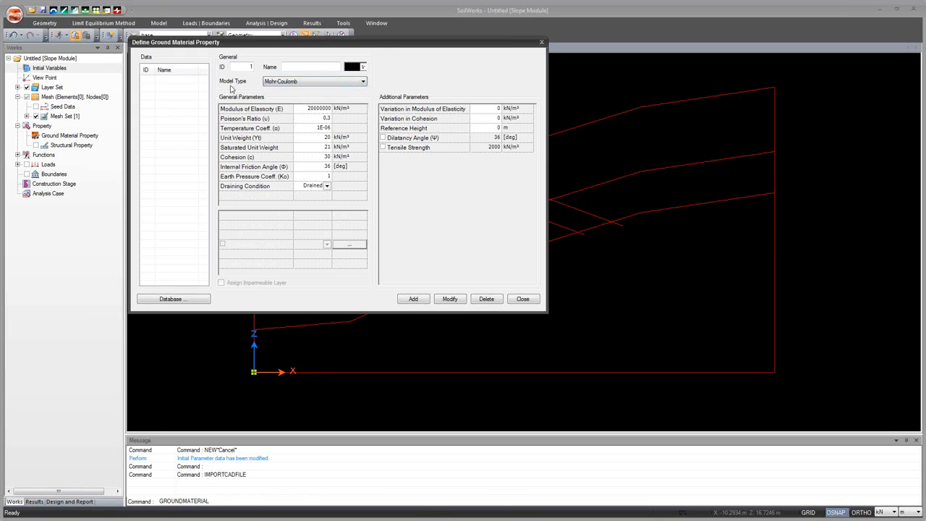
# - Choose the 1.0 Gneiss#1 set in the ground material database and save the database
pyautogui.click(178, 301)
pyautogui.moveTo(650, 46); pyautogui.dragTo(374, 46)
pyautogui.click(372, 44)
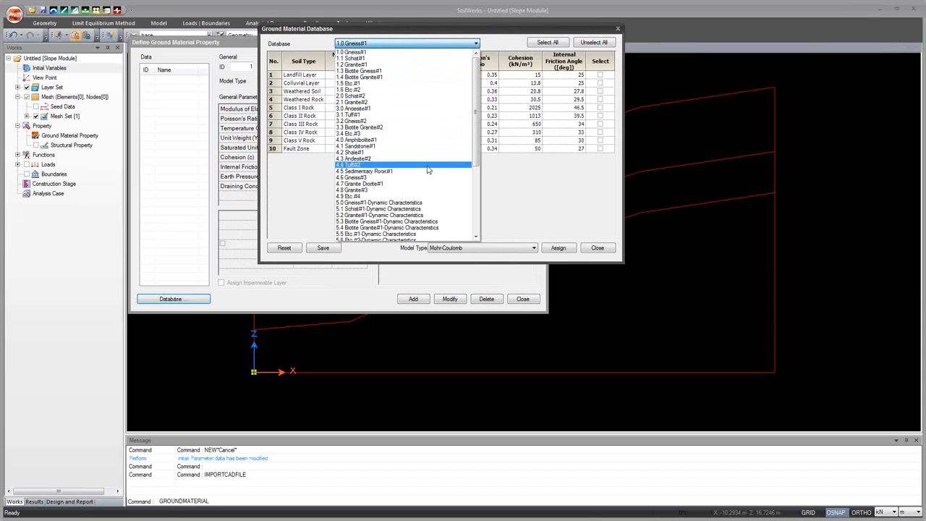
pyautogui.click(405, 53)
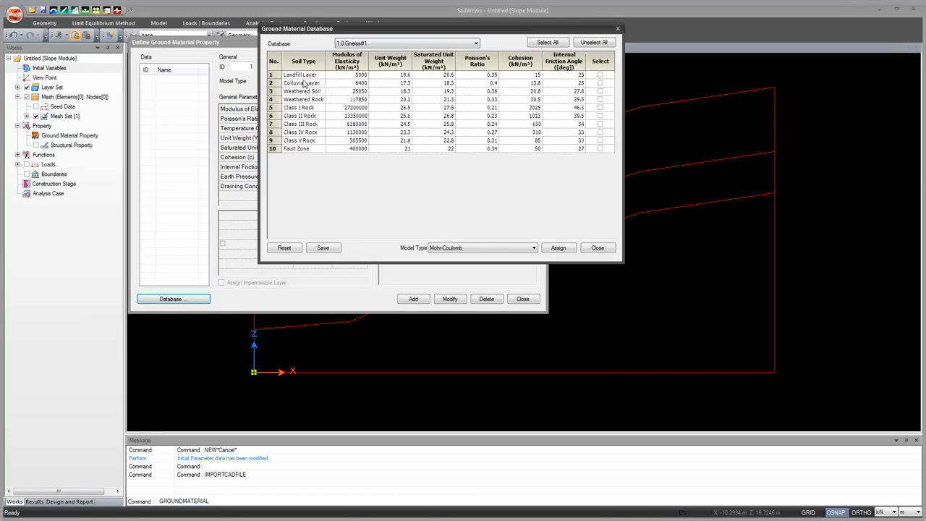
pyautogui.doubleClick(352, 75)
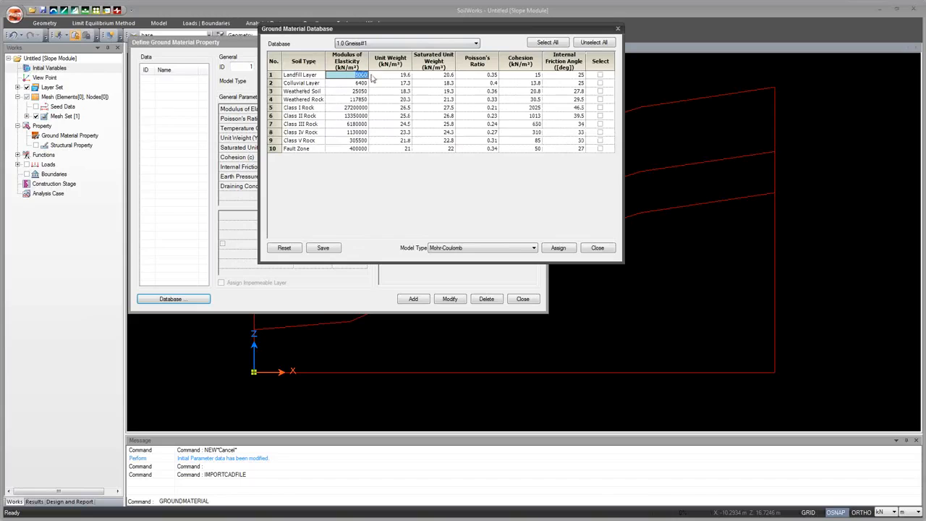
pyautogui.click(327, 248)
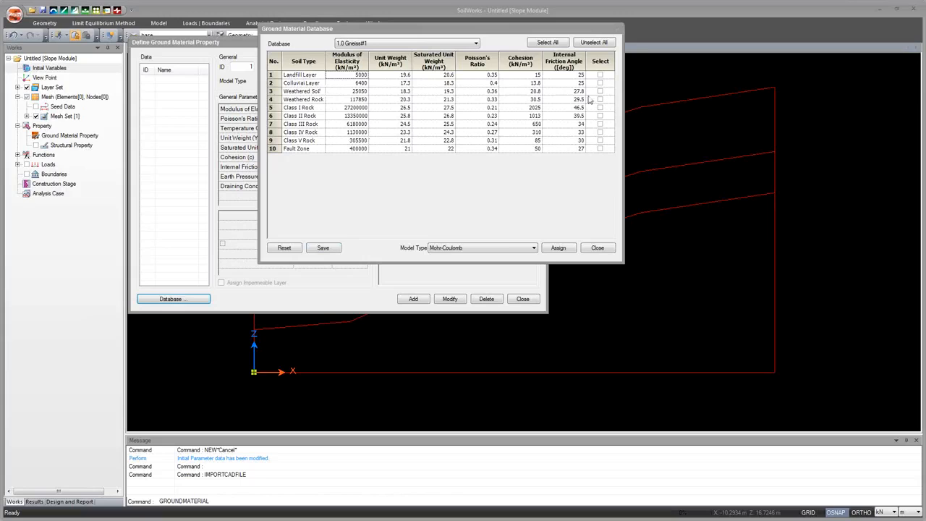
# - Assign Landfill Layer, Colluvial Layer and Weathered Soil from the database as Mohr-Coulomb materials
pyautogui.click(600, 76)
pyautogui.click(600, 83)
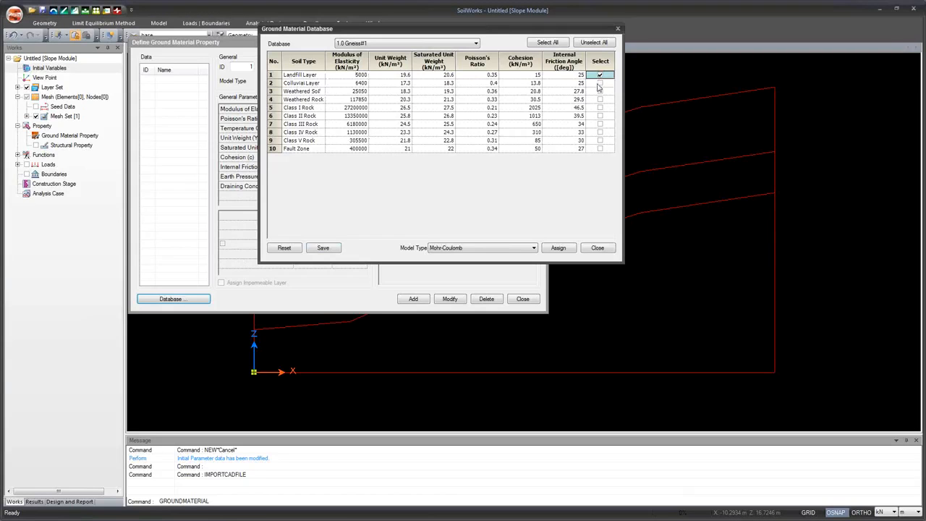
pyautogui.click(601, 92)
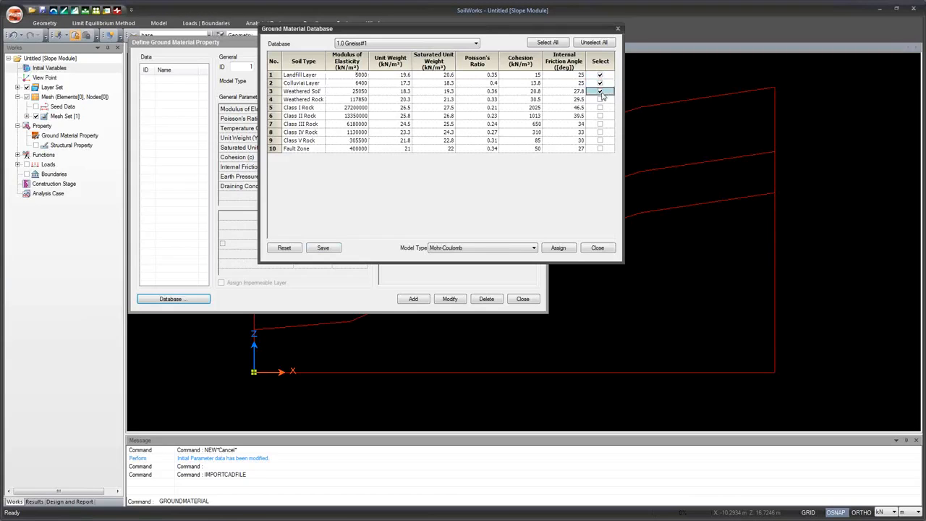
pyautogui.click(561, 248)
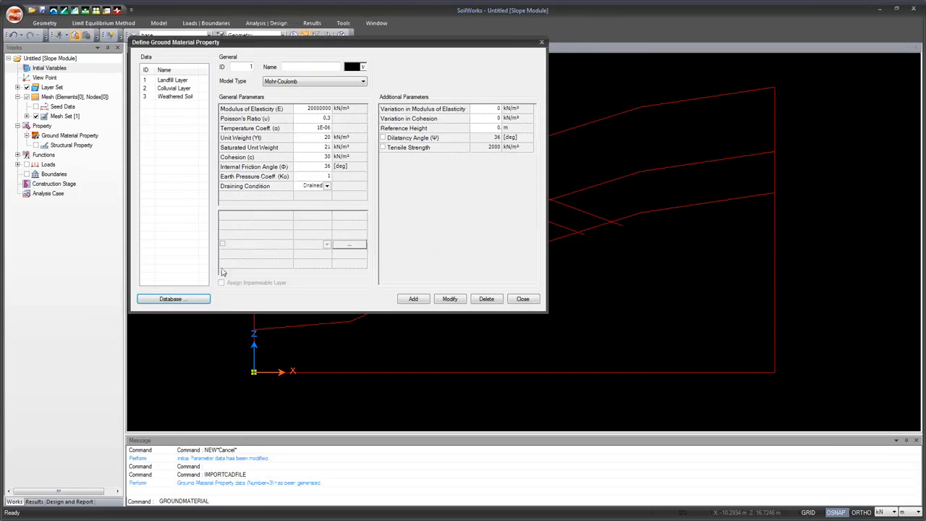
# - Assign Landfill Layer, Colluvial Layer and Weathered Soil from the database again as Mohr-Coulomb (LEM) materials and finish the material definition
pyautogui.click(180, 301)
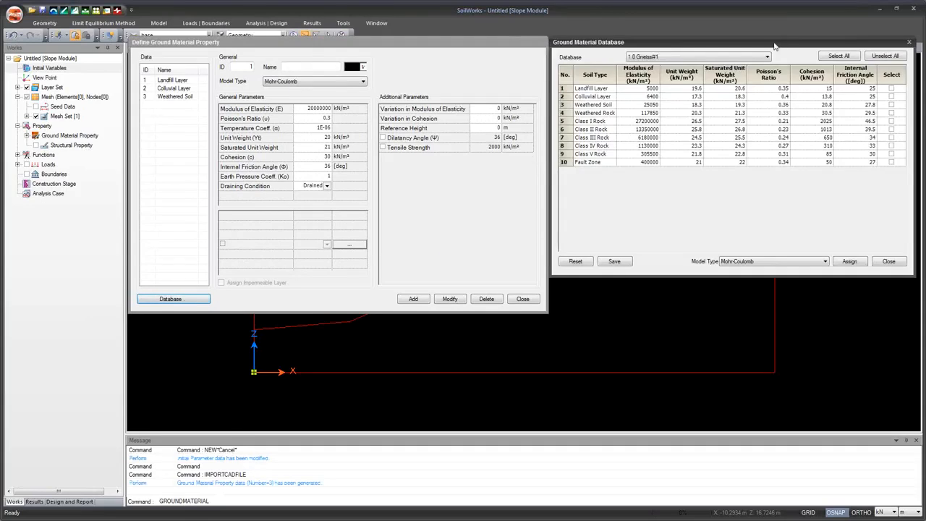
pyautogui.moveTo(692, 38); pyautogui.dragTo(429, 34)
pyautogui.click(429, 248)
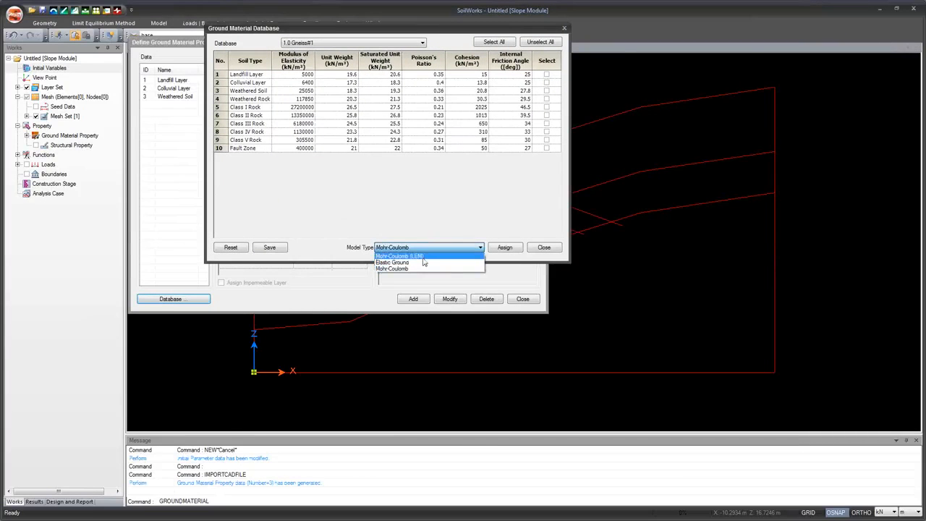
pyautogui.click(423, 258)
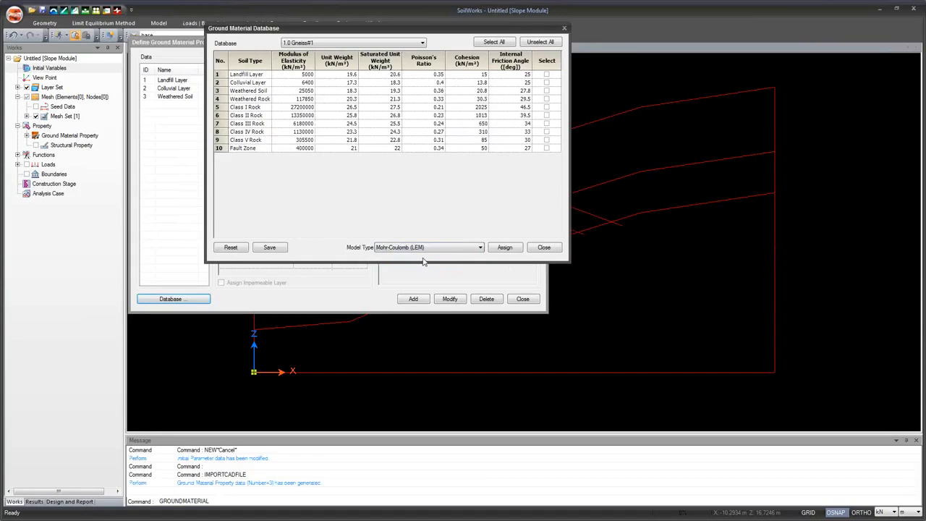
pyautogui.click(546, 75)
pyautogui.click(546, 82)
pyautogui.click(546, 90)
pyautogui.click(510, 247)
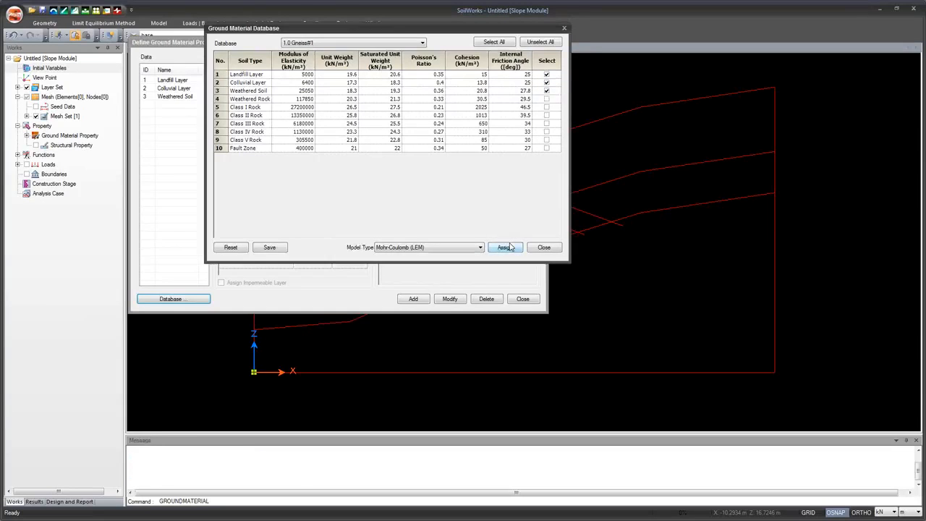
pyautogui.click(518, 301)
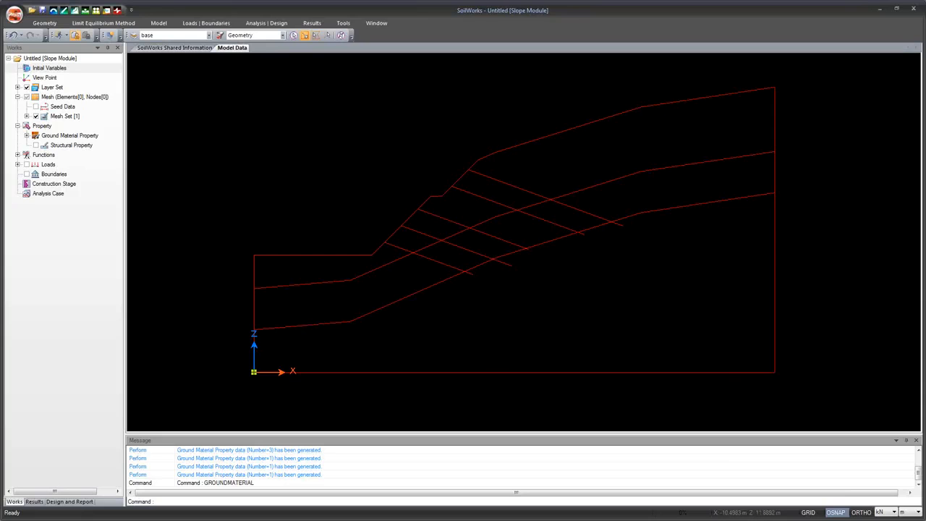
# - Start a new structural property named Nail with the Embedded Truss element type
pyautogui.click(99, 22)
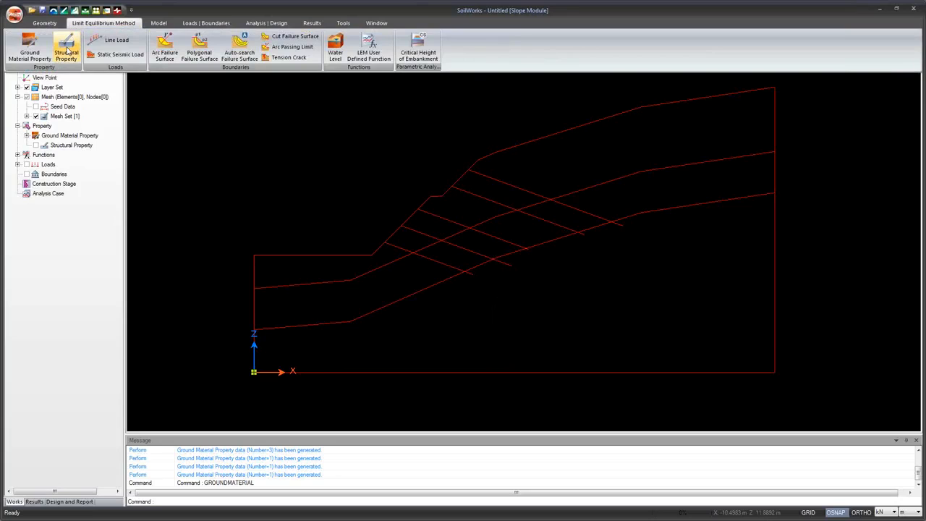
pyautogui.click(66, 50)
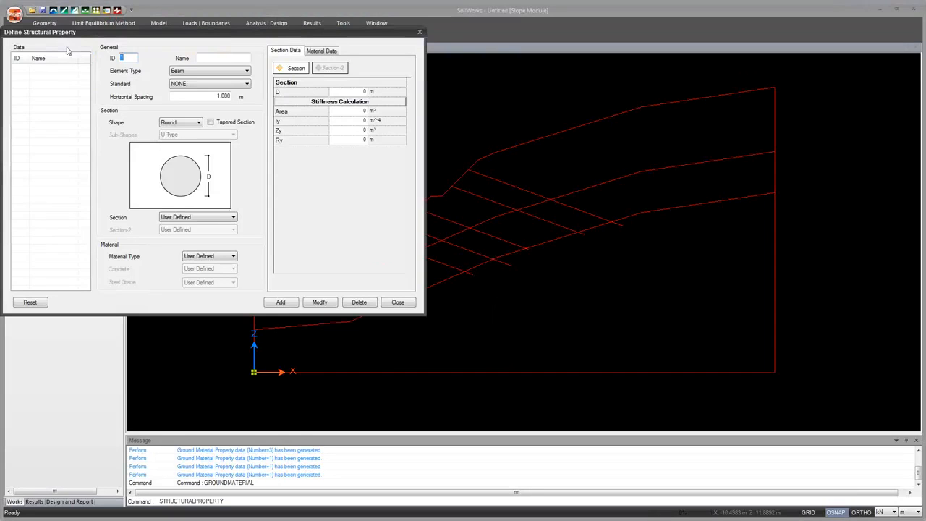
pyautogui.moveTo(149, 32); pyautogui.dragTo(332, 73)
pyautogui.click(386, 99)
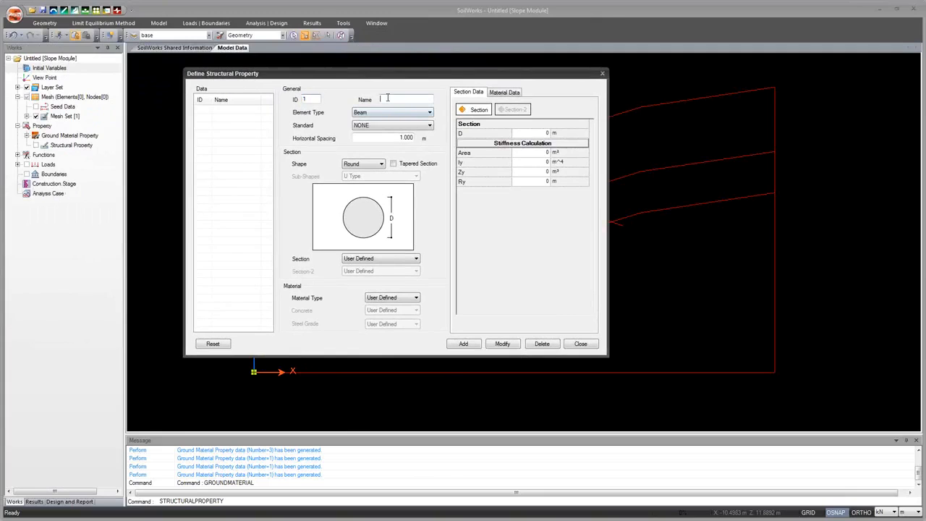
pyautogui.write('Nail')
pyautogui.click(388, 112)
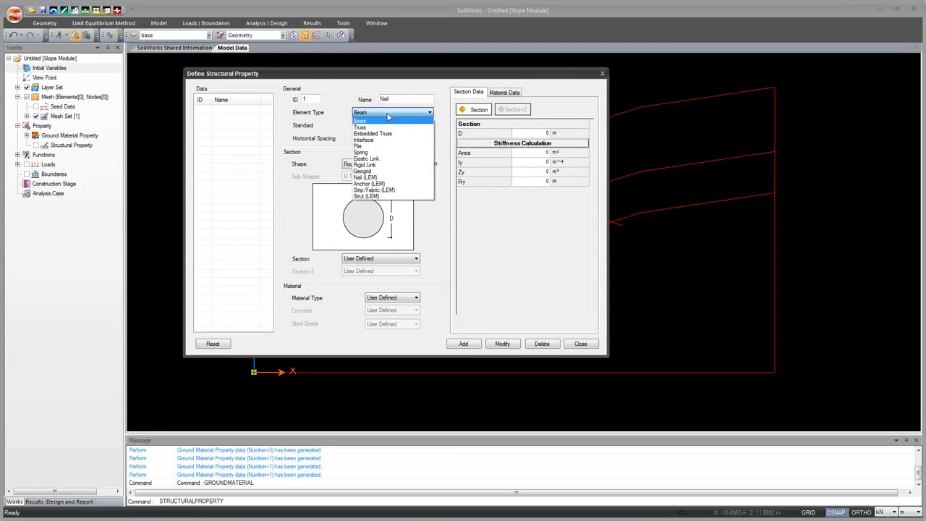
pyautogui.click(386, 134)
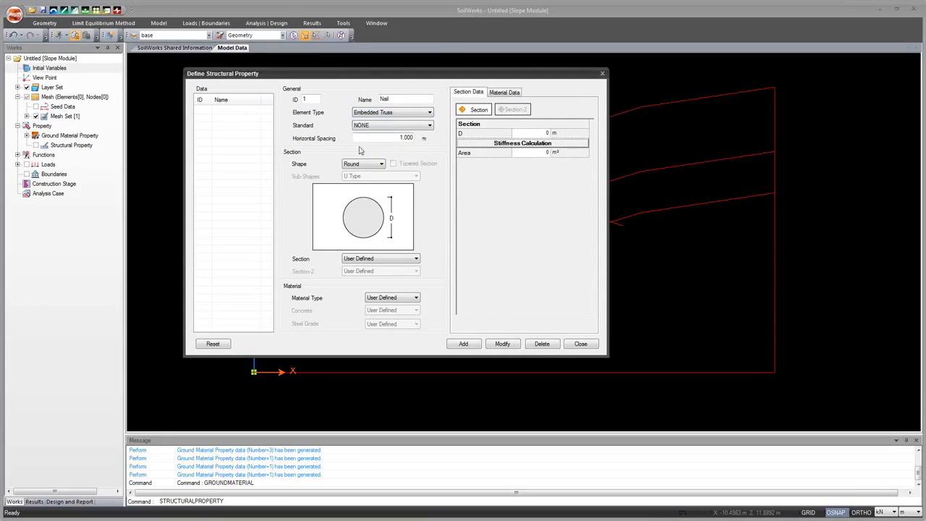
# - Give the Nail property a 2 m horizontal spacing, a Rebar shape and an area of 0.00624 m², and add it
pyautogui.moveTo(390, 138); pyautogui.dragTo(427, 139)
pyautogui.write('2')
pyautogui.click(365, 165)
pyautogui.click(353, 210)
pyautogui.click(547, 134)
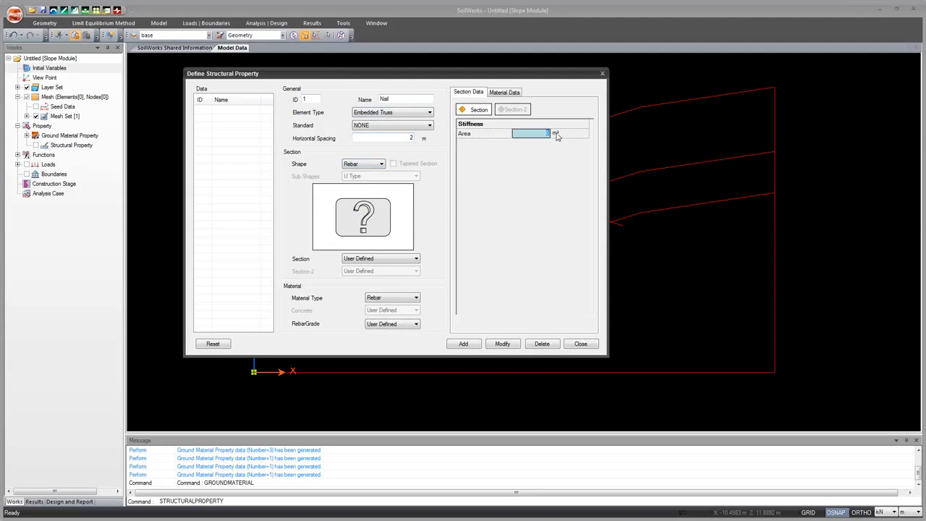
pyautogui.press('Return')
pyautogui.write('0.00624')
pyautogui.click(477, 348)
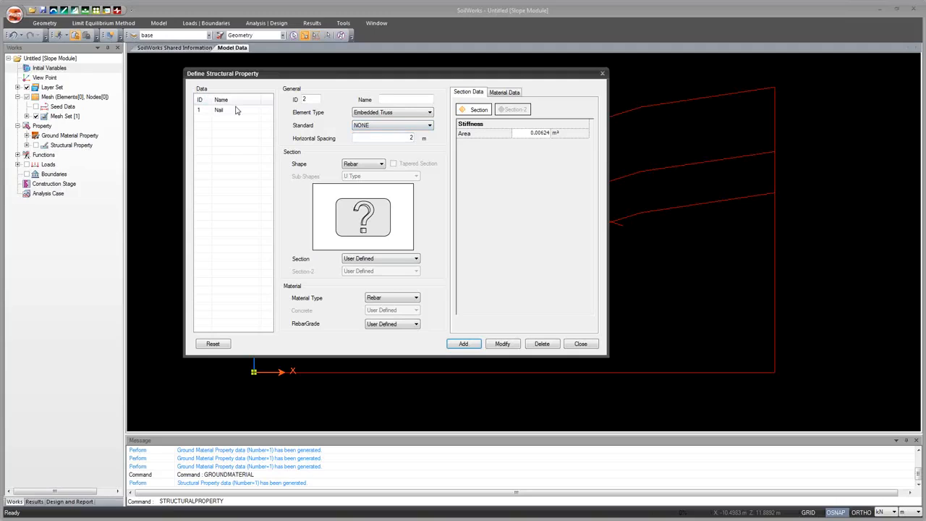
# - Begin a second structural property named Nail_LEM with the Nail (LEM) element type and a spacing of 2 m
pyautogui.click(394, 100)
pyautogui.write('Nail_LEM')
pyautogui.click(403, 114)
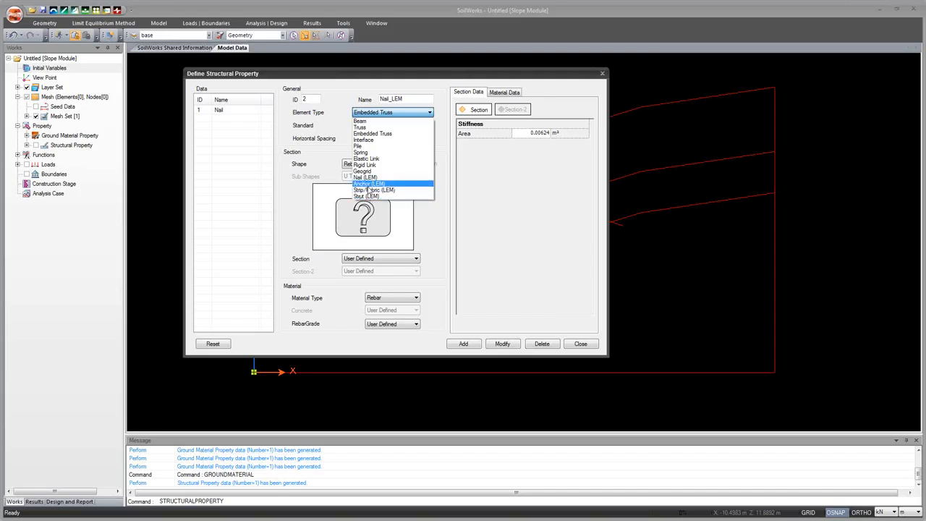
pyautogui.click(366, 177)
pyautogui.click(385, 145)
pyautogui.click(385, 146)
pyautogui.write('2')
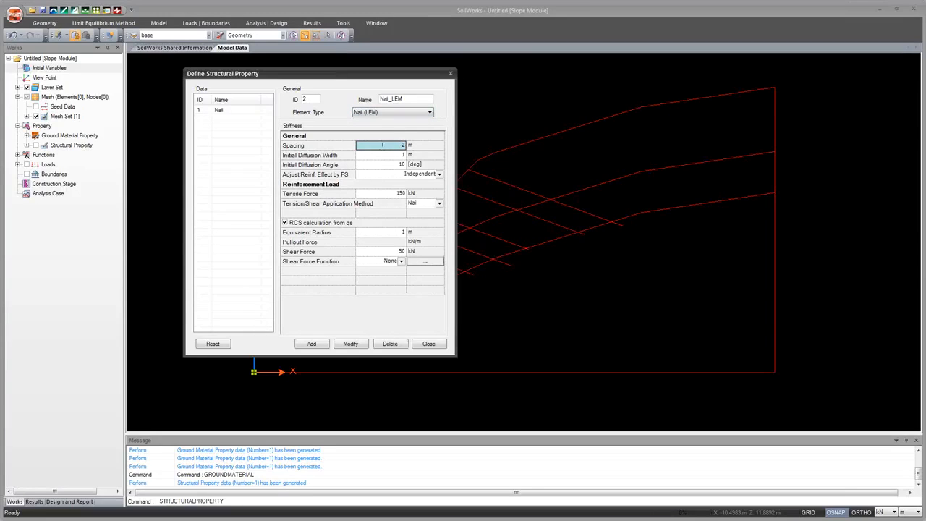
# - Set Nail_LEM's tensile force to 115 kN and shear force to 0 kN, add it and finish defining structural properties
pyautogui.click(395, 199)
pyautogui.click(394, 194)
pyautogui.write('115')
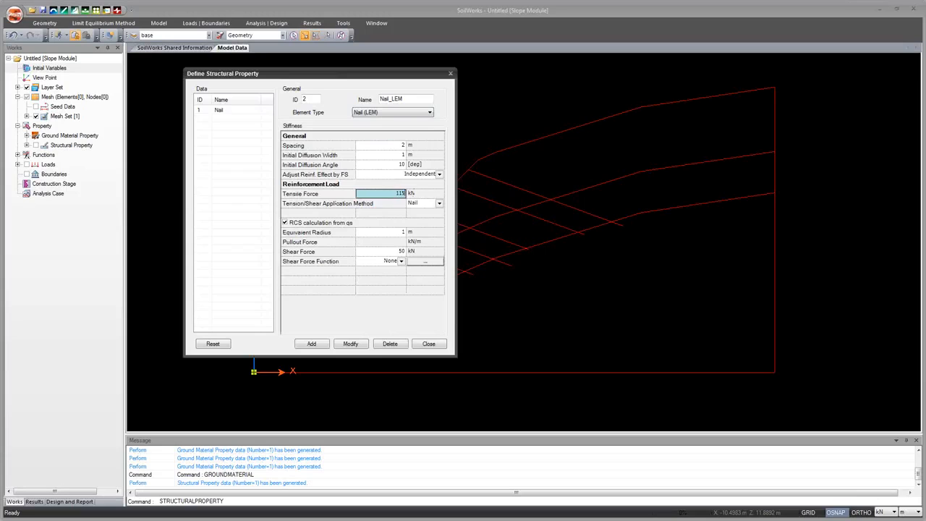
pyautogui.click(389, 251)
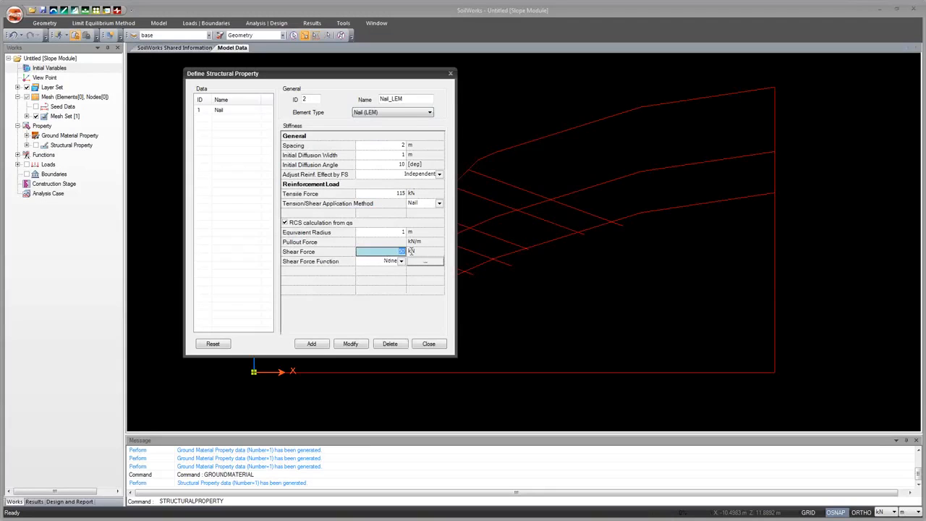
pyautogui.write('0')
pyautogui.click(311, 344)
pyautogui.click(424, 344)
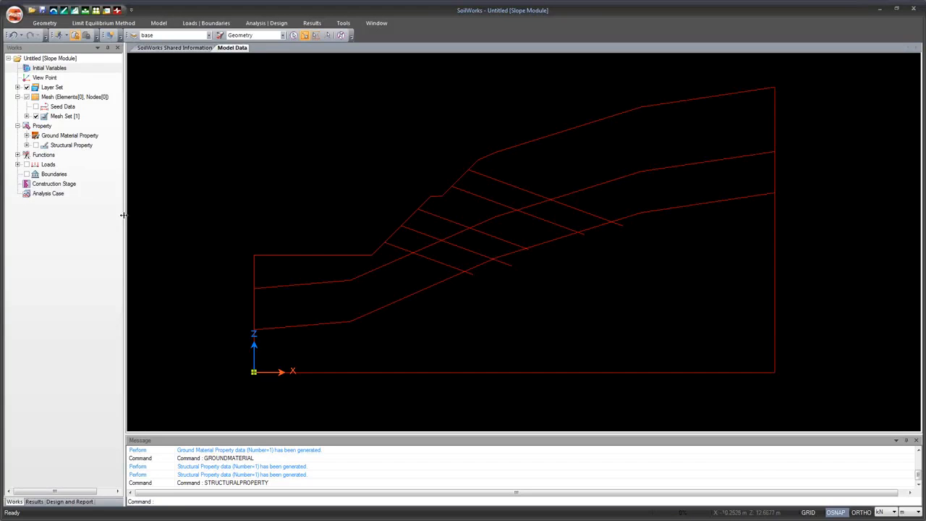
# - Assign the Nail embedded truss property to the five inclined nail lines in the slope
pyautogui.click(26, 145)
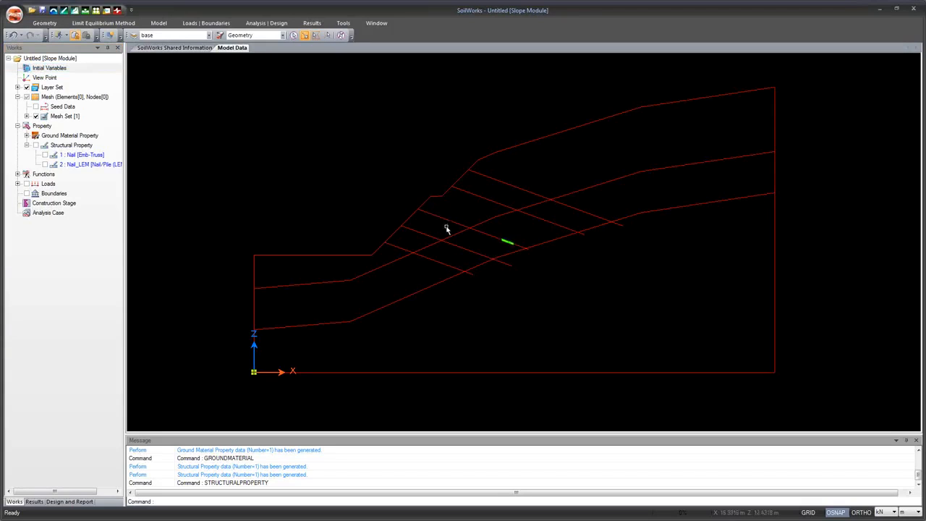
pyautogui.click(444, 264)
pyautogui.click(462, 251)
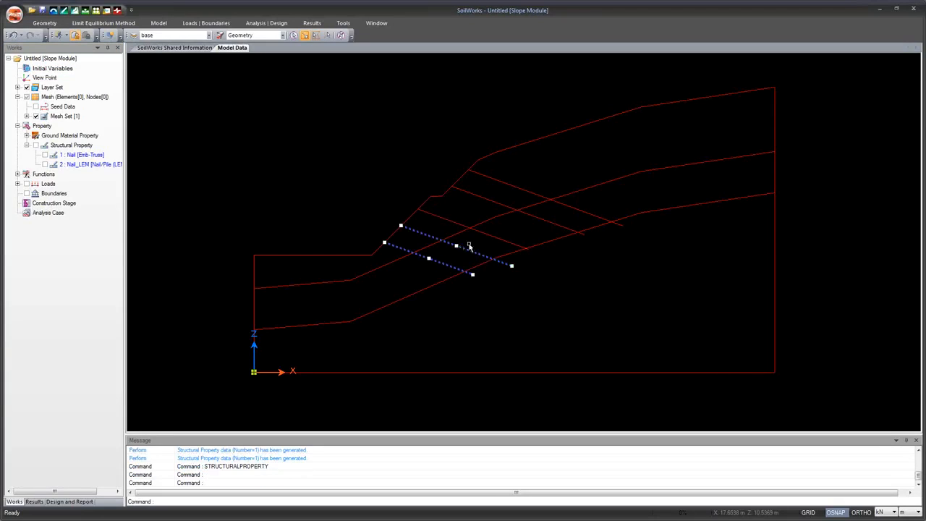
pyautogui.click(485, 236)
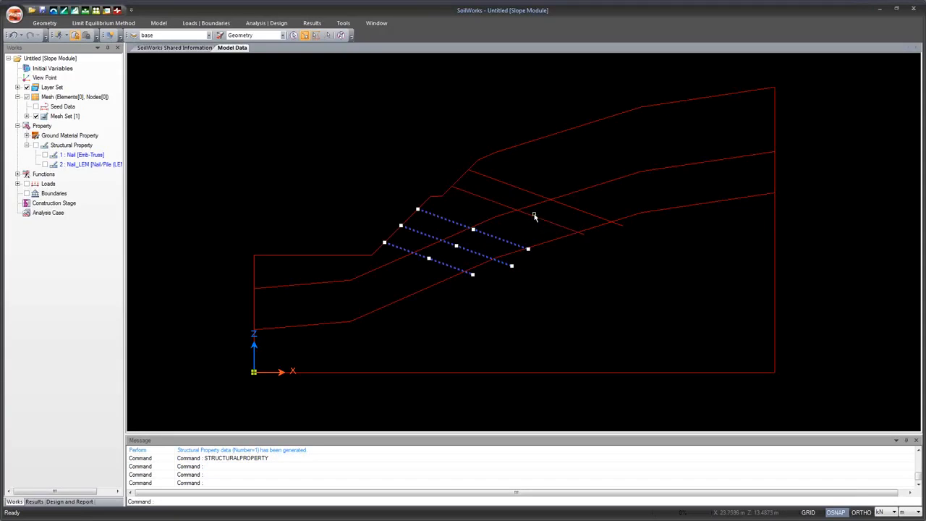
pyautogui.click(534, 215)
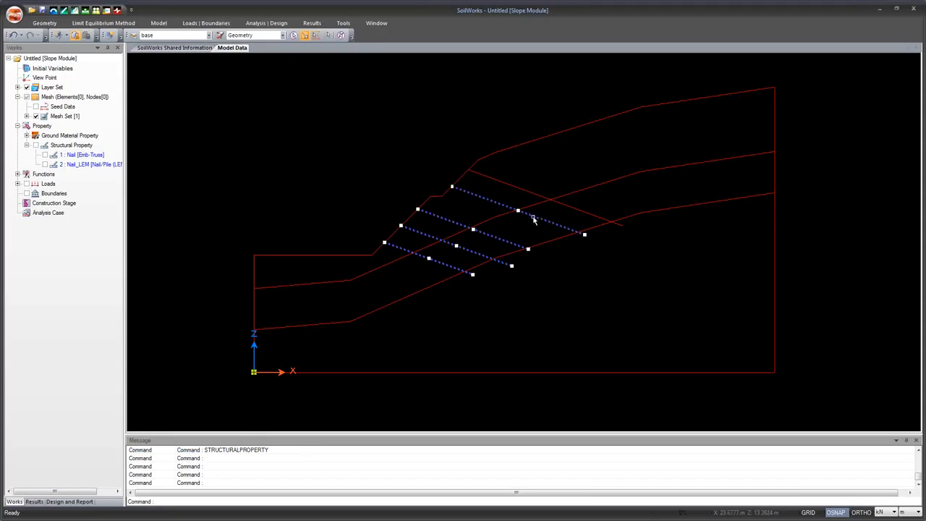
pyautogui.click(574, 210)
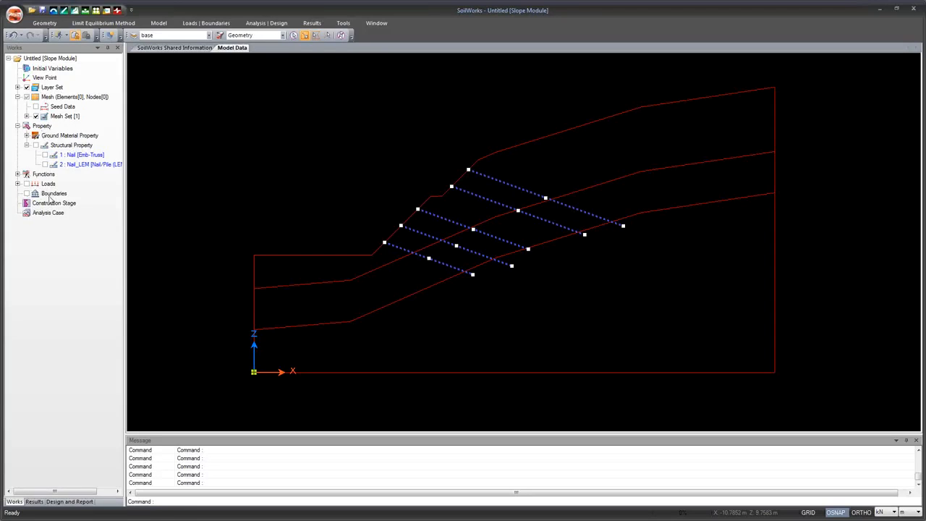
pyautogui.click(72, 156)
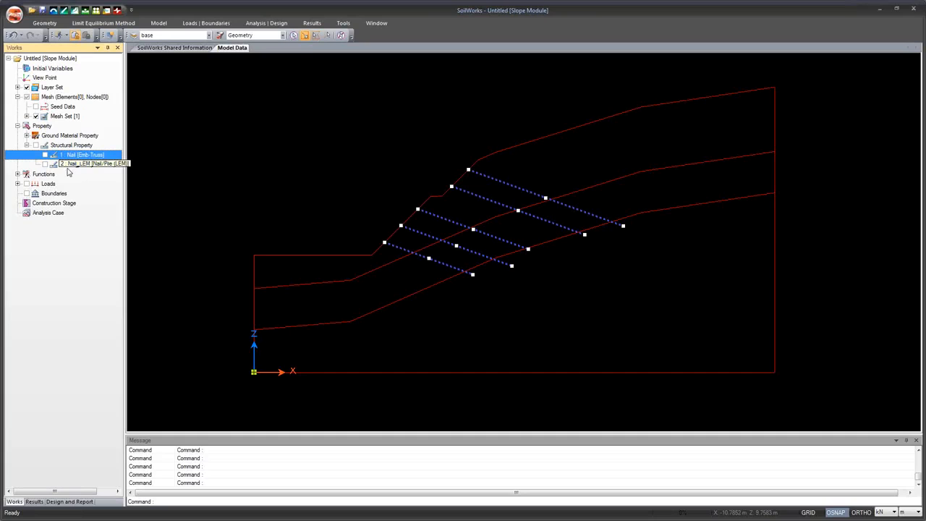
pyautogui.click(537, 242)
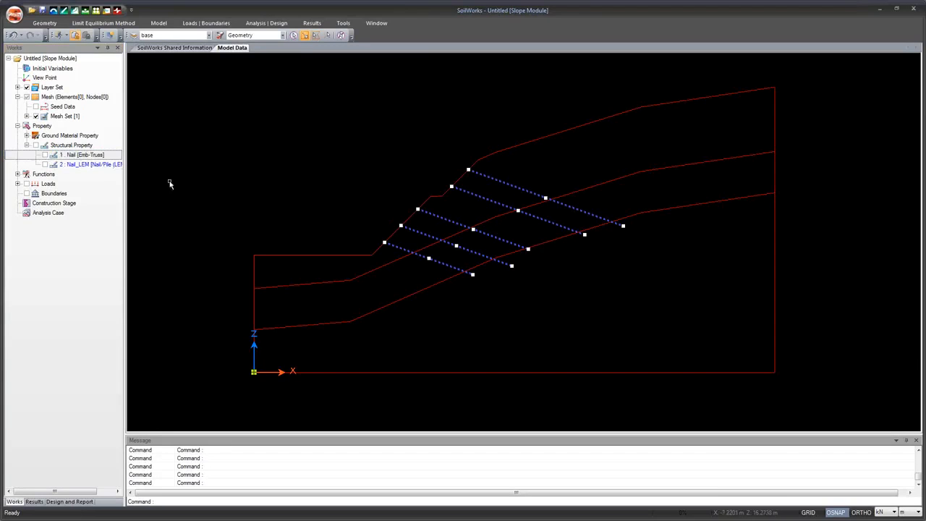
pyautogui.click(85, 156)
pyautogui.moveTo(85, 156); pyautogui.dragTo(335, 153)
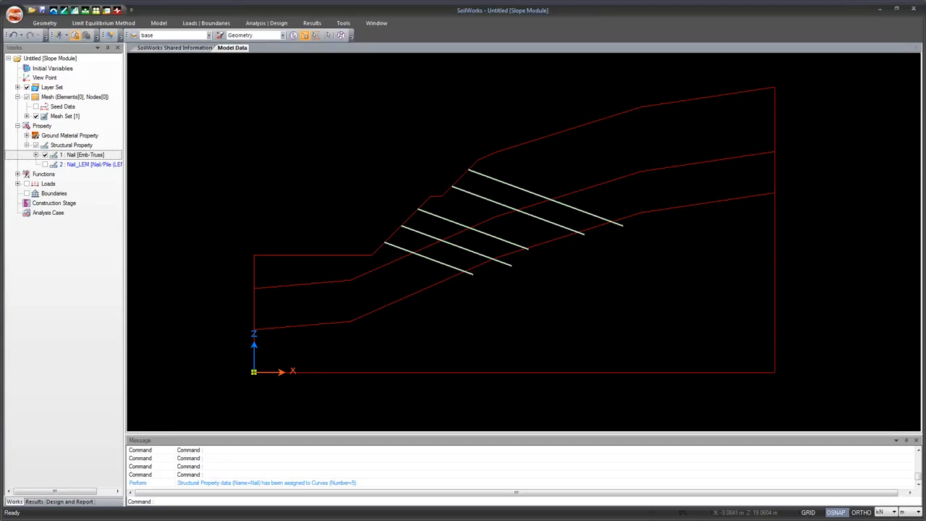
# - Generate smart surfaces for the section's closed soil regions and expand the list of ground material properties
pyautogui.click(44, 23)
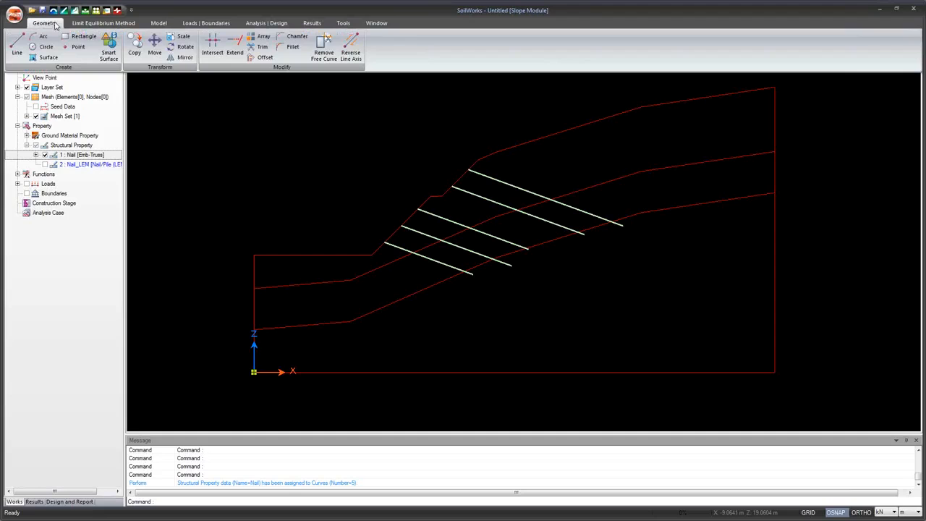
pyautogui.click(102, 45)
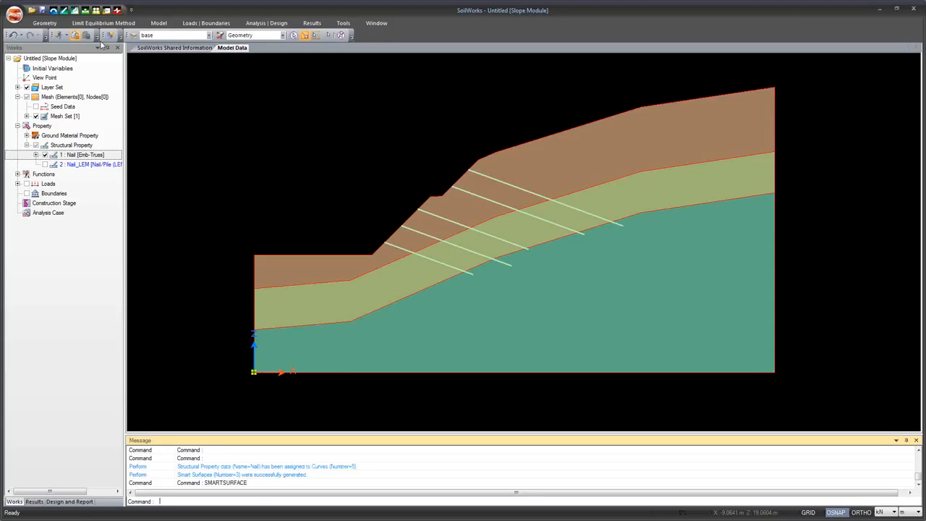
pyautogui.click(25, 137)
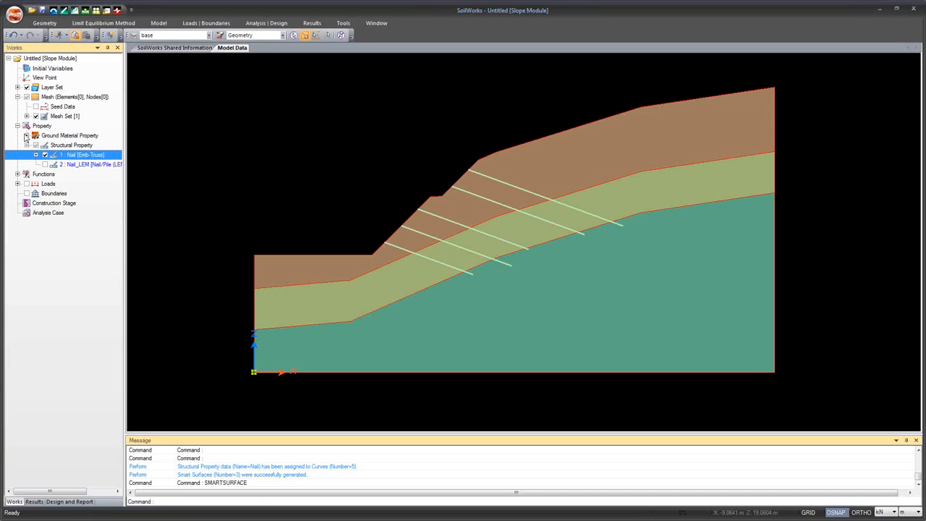
pyautogui.click(26, 135)
pyautogui.click(63, 136)
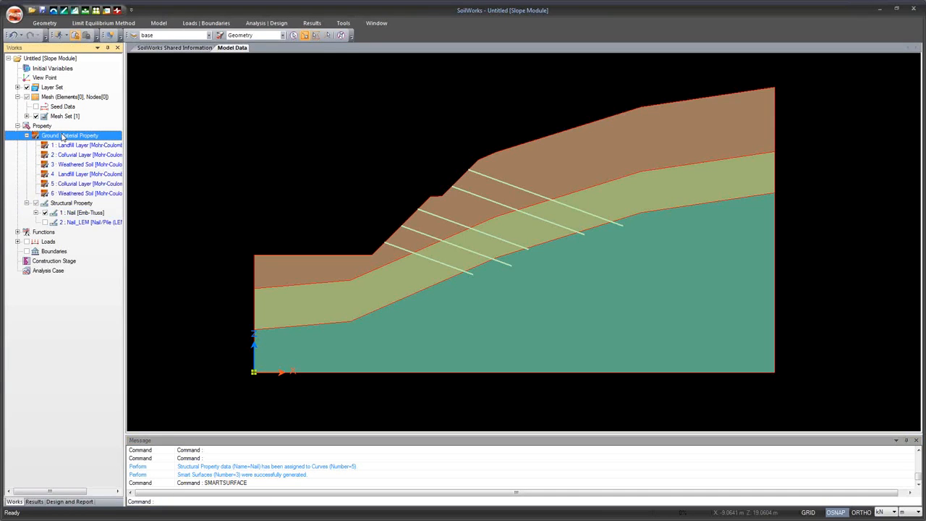
# - Review the listed Mohr-Coulomb and Mohr-Coulomb (LEM) ground materials with their full names shown
pyautogui.click(64, 145)
pyautogui.click(64, 155)
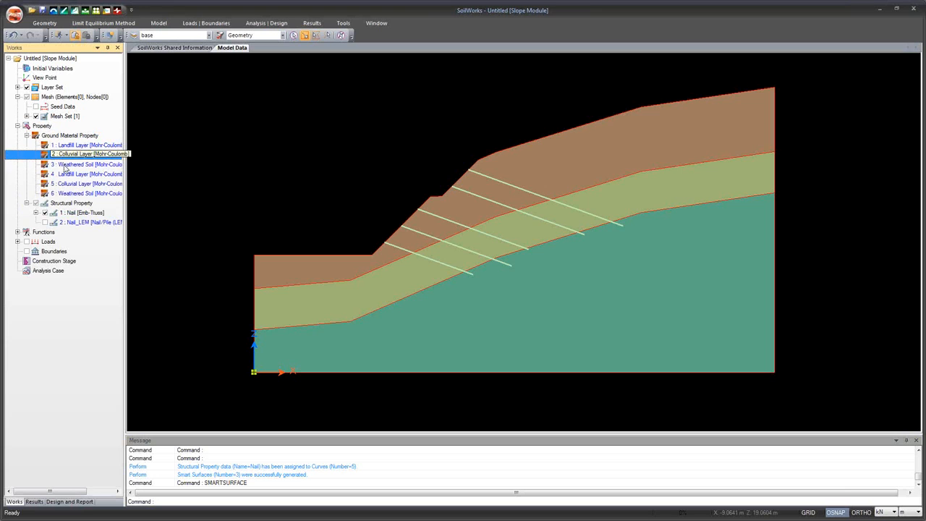
pyautogui.click(65, 165)
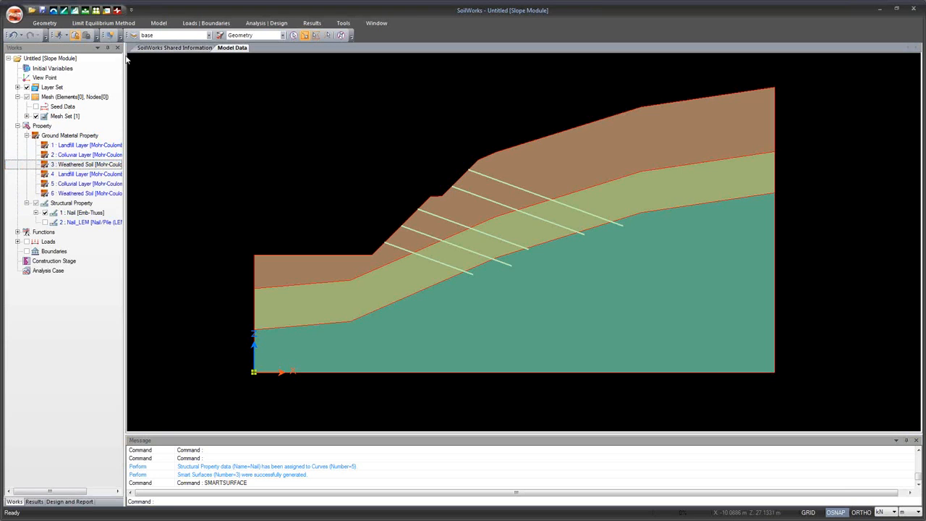
pyautogui.moveTo(125, 58); pyautogui.dragTo(179, 58)
pyautogui.click(122, 147)
pyautogui.click(116, 155)
pyautogui.click(117, 165)
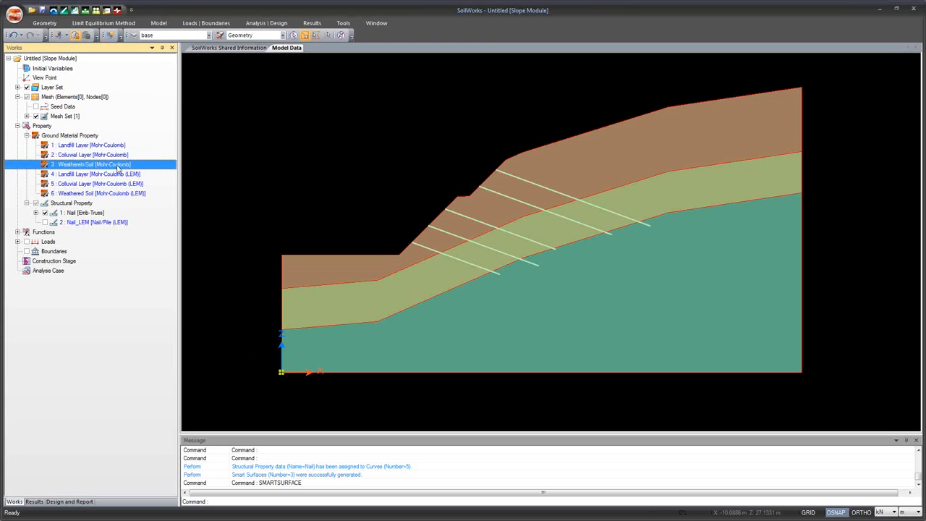
pyautogui.click(112, 184)
pyautogui.click(109, 187)
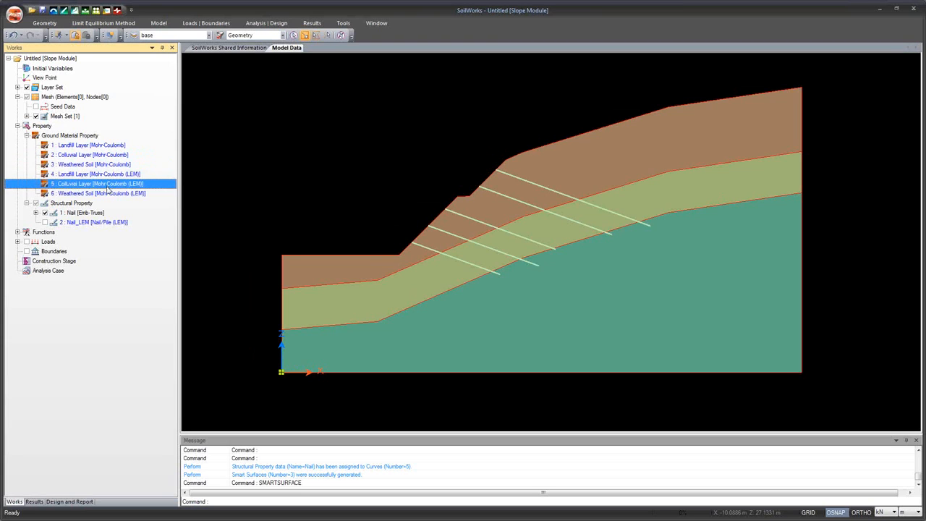
pyautogui.click(107, 194)
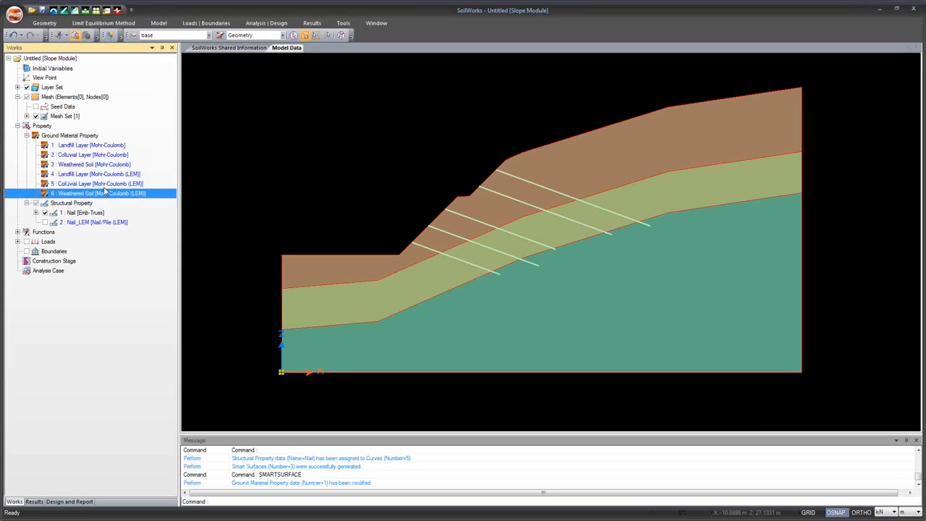
# - Assign the Mohr-Coulomb Weathered Soil material to the lowest ground surface
pyautogui.click(686, 306)
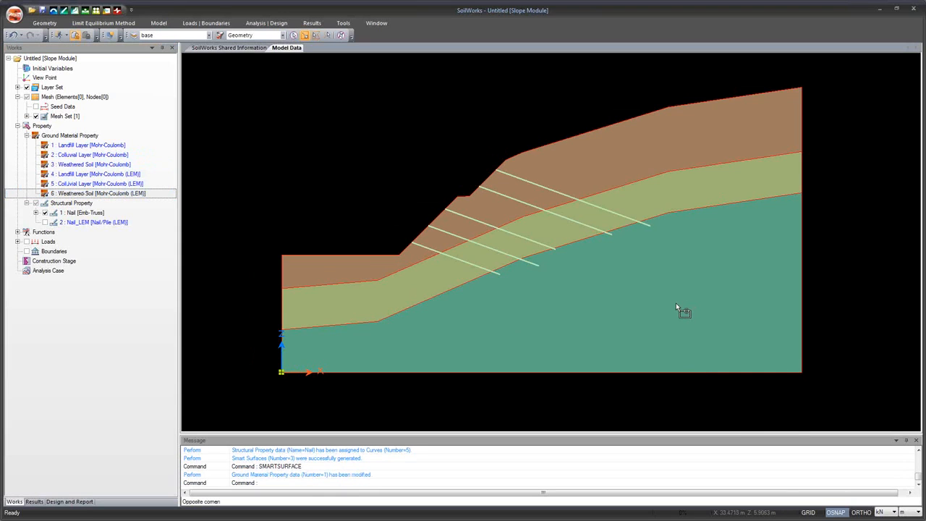
pyautogui.click(676, 304)
pyautogui.moveTo(129, 167); pyautogui.dragTo(369, 186)
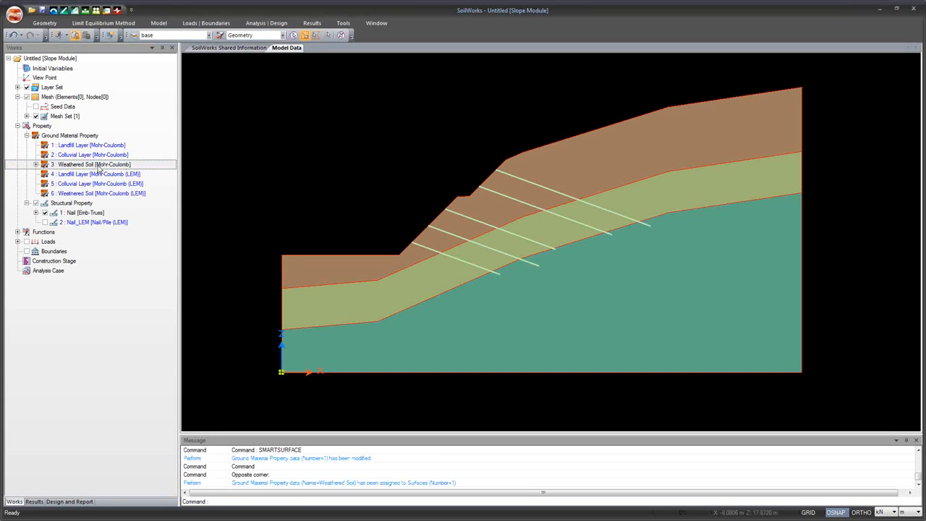
# - Assign the Mohr-Coulomb Colluvial Layer material to the middle surface and the Mohr-Coulomb Landfill Layer material to the uppermost surface
pyautogui.moveTo(100, 167); pyautogui.dragTo(345, 299)
pyautogui.click(120, 156)
pyautogui.moveTo(304, 182); pyautogui.dragTo(393, 201)
pyautogui.click(579, 165)
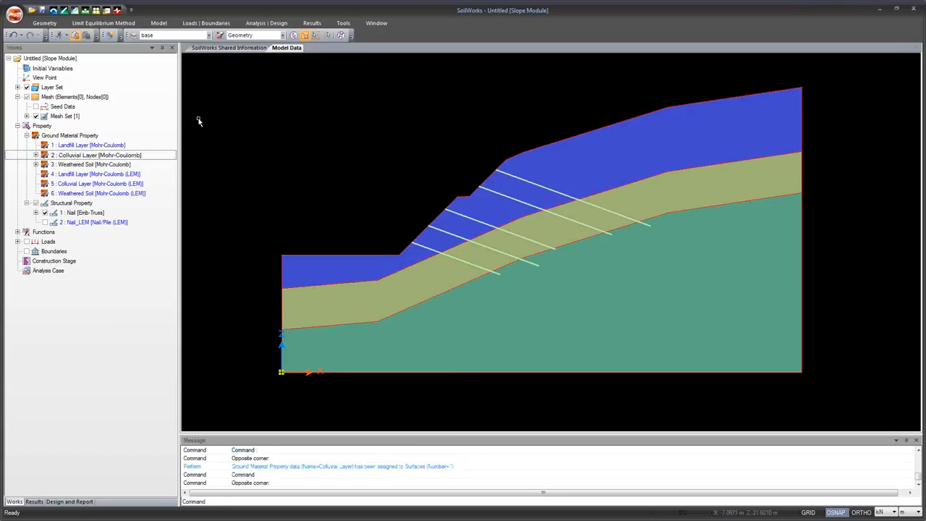
pyautogui.moveTo(114, 148); pyautogui.dragTo(329, 174)
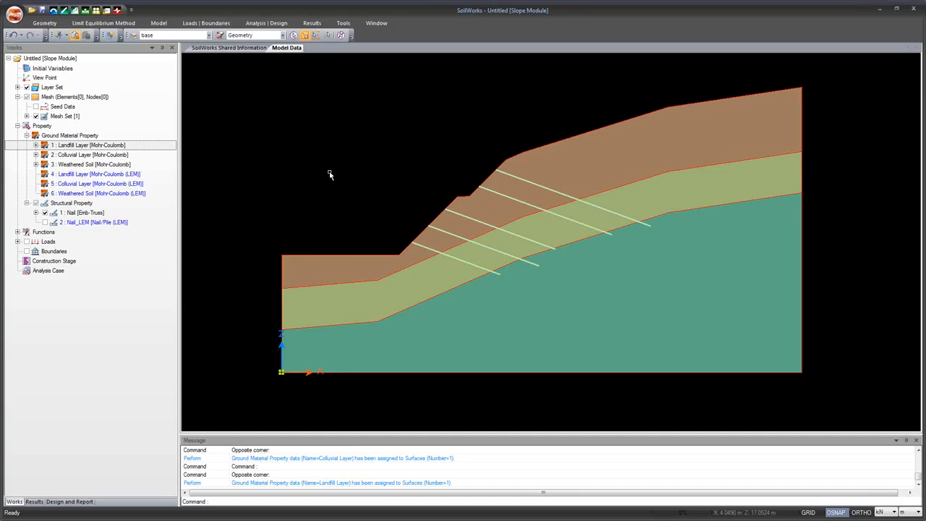
# - Generate a smart mesh of the section with very fine refinement and higher order elements, registering each mesh set by domain
pyautogui.click(164, 23)
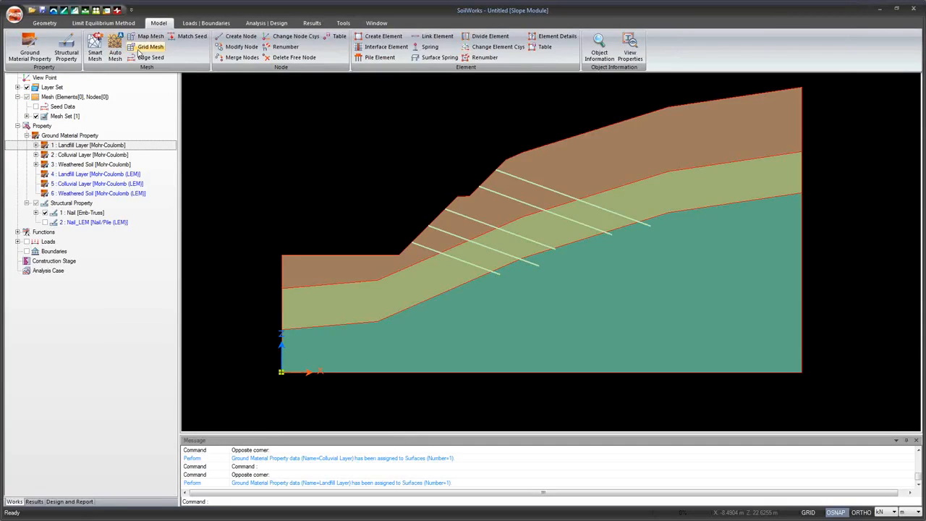
pyautogui.click(97, 47)
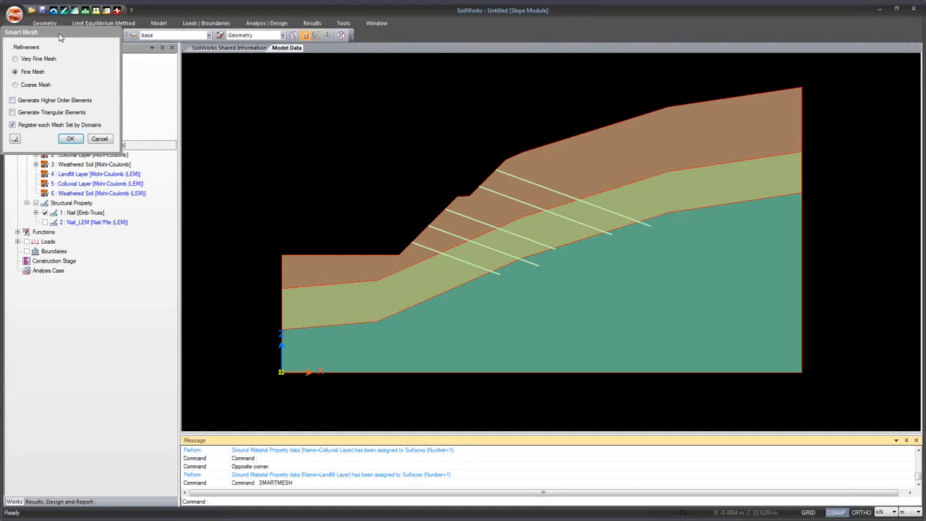
pyautogui.moveTo(61, 38); pyautogui.dragTo(301, 88)
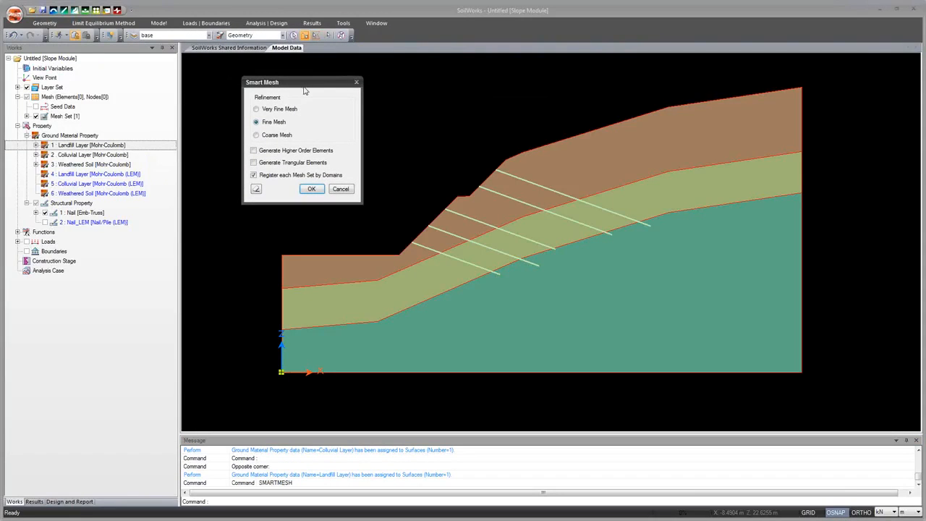
pyautogui.click(271, 123)
pyautogui.click(266, 110)
pyautogui.click(258, 151)
pyautogui.click(314, 190)
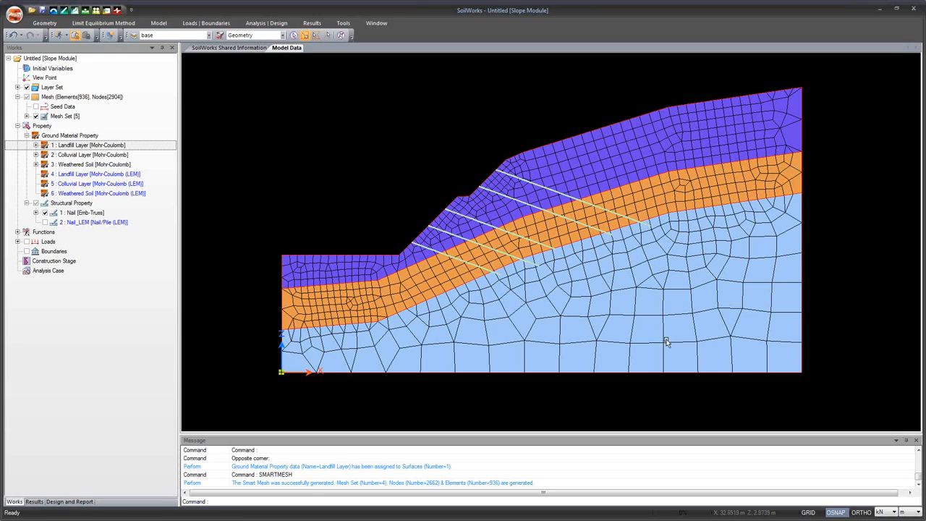
# - Define smart supports for all mesh sets in a boundary set named Ground Support
pyautogui.click(207, 23)
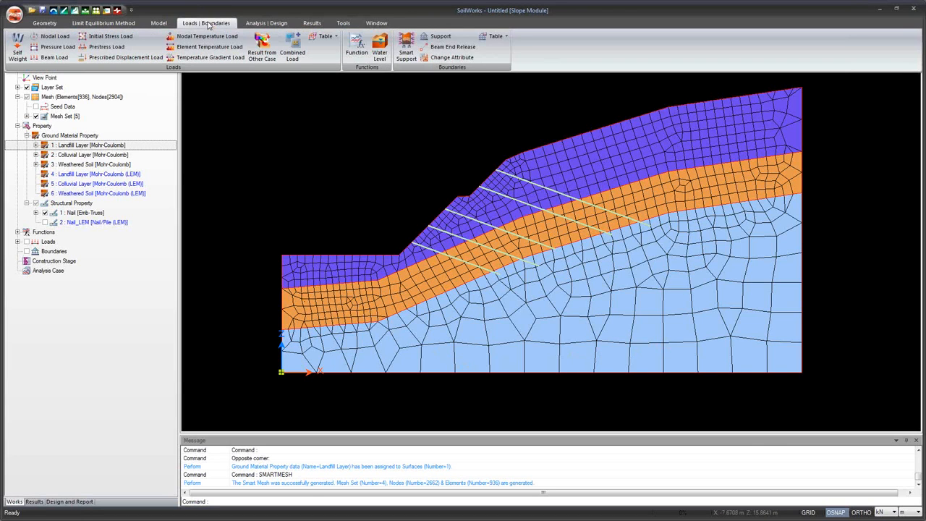
pyautogui.click(404, 49)
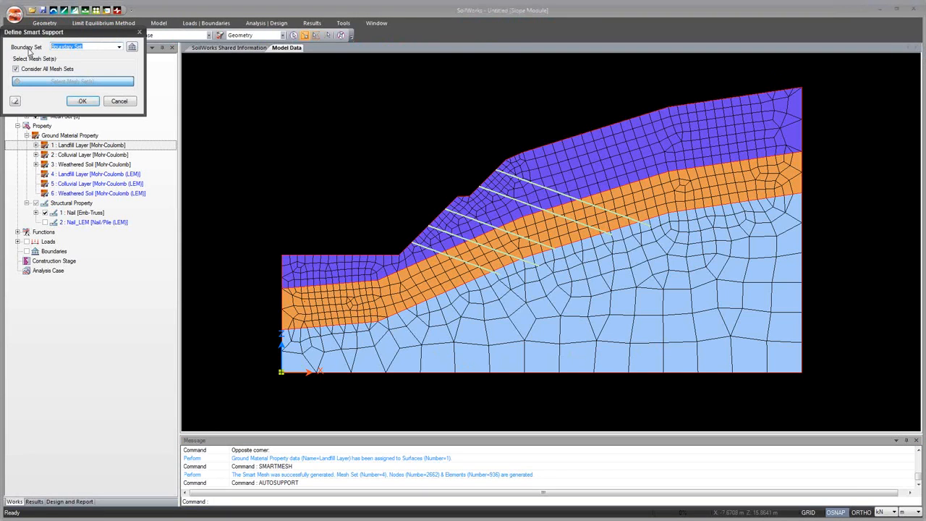
pyautogui.write('Ground Support')
pyautogui.click(82, 101)
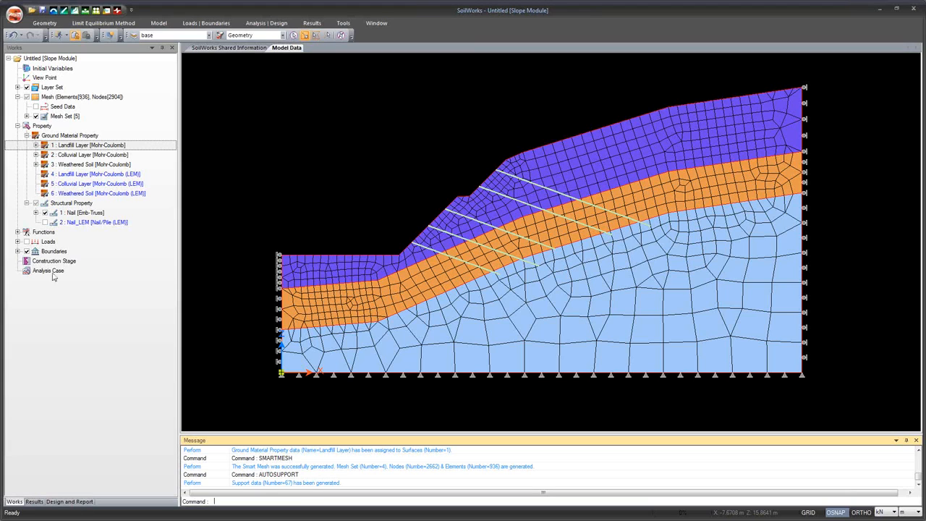
# - Examine the support conditions table for the Ground Support nodes and return to the model view
pyautogui.click(17, 251)
pyautogui.click(65, 281)
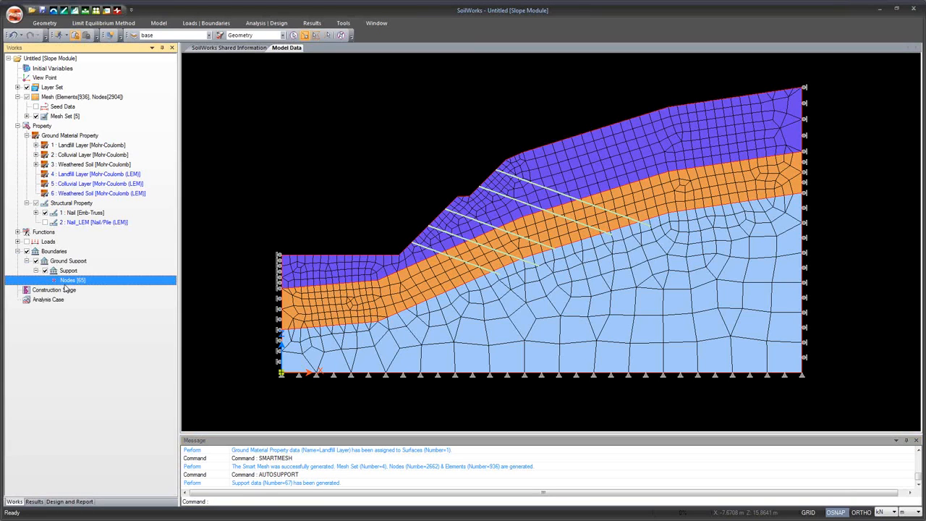
pyautogui.rightClick(66, 282)
pyautogui.click(89, 301)
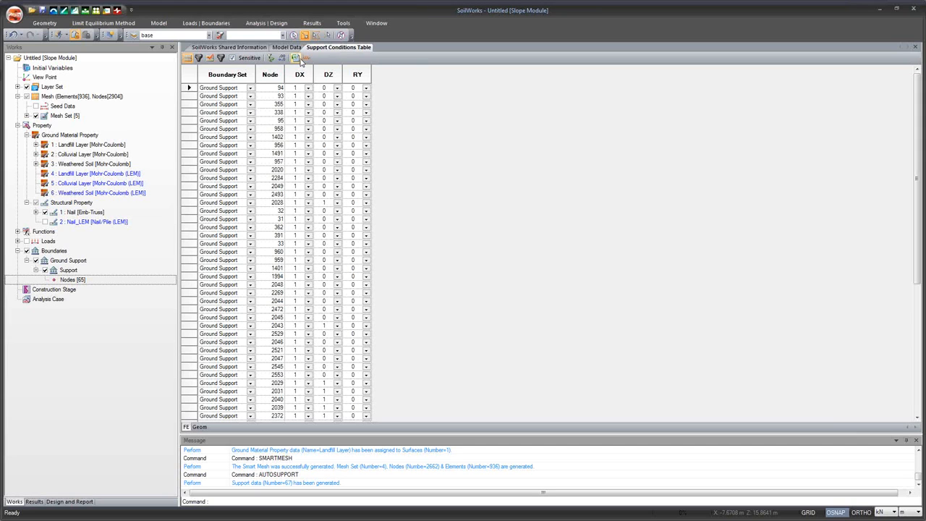
pyautogui.click(917, 48)
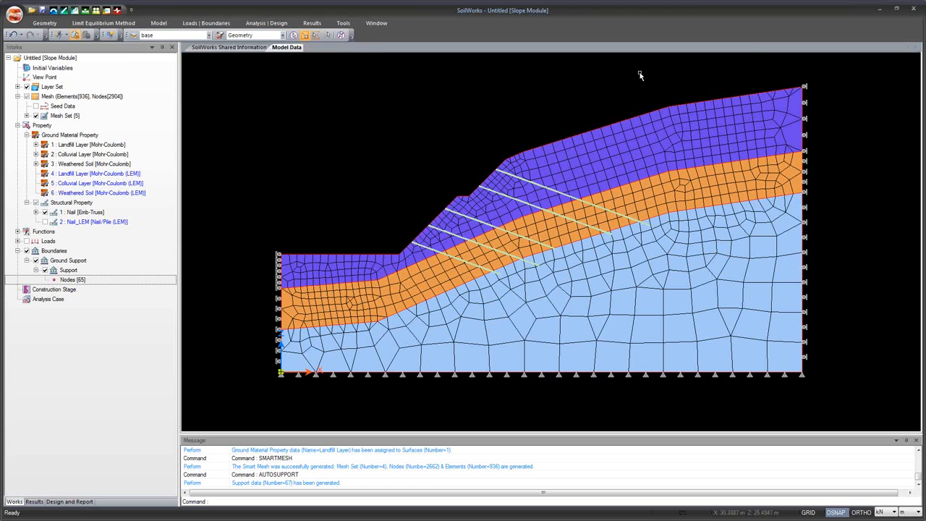
pyautogui.scroll(2, 419, 170)
pyautogui.moveTo(417, 164); pyautogui.dragTo(429, 170, button='middle')
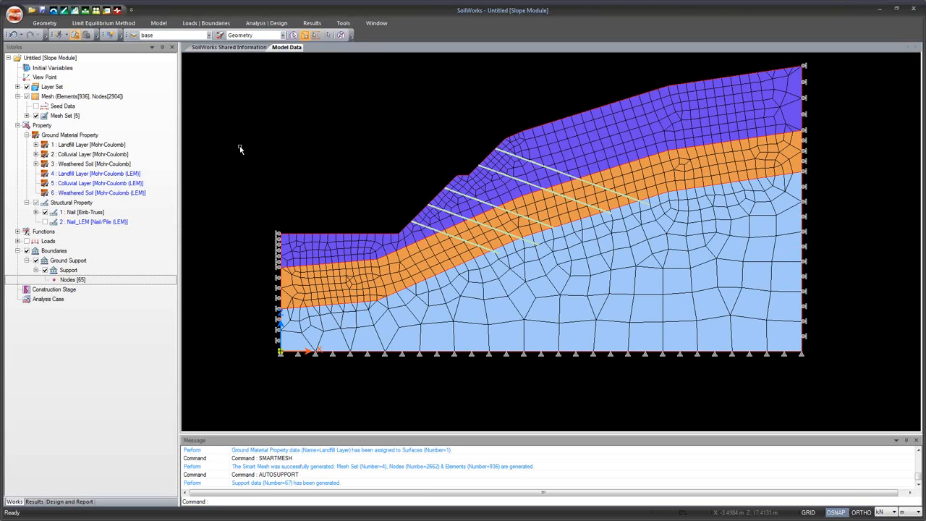
# - Start a Strength Reduction Method analysis case named "SRM without nails" using all mesh sets except the embedded truss Nail
pyautogui.click(262, 23)
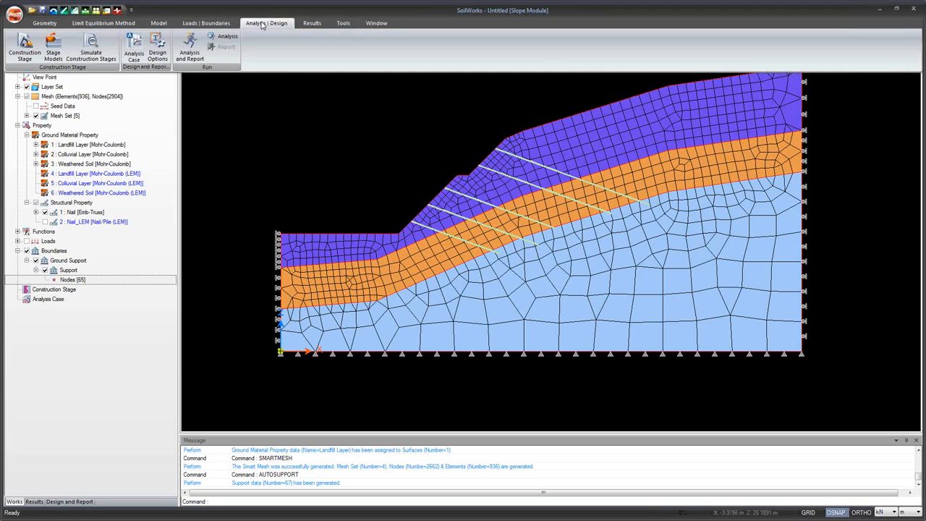
pyautogui.click(135, 52)
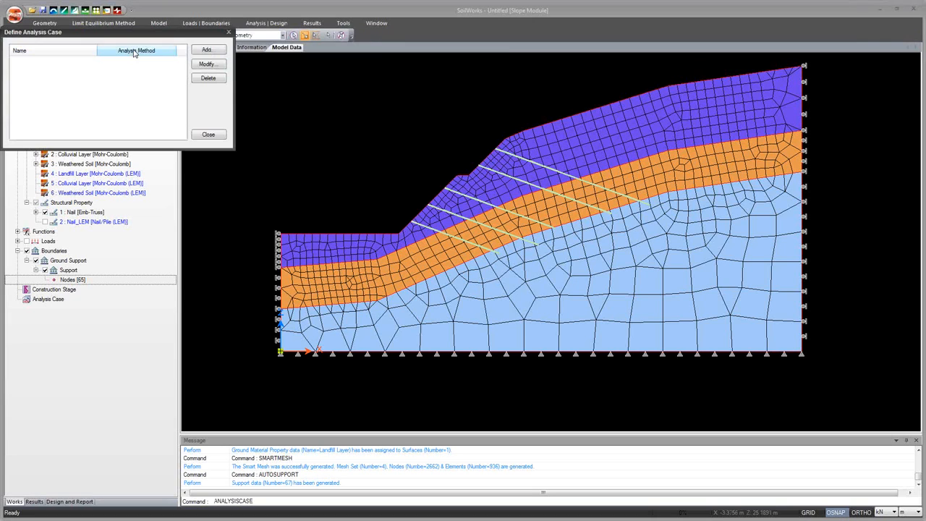
pyautogui.click(205, 51)
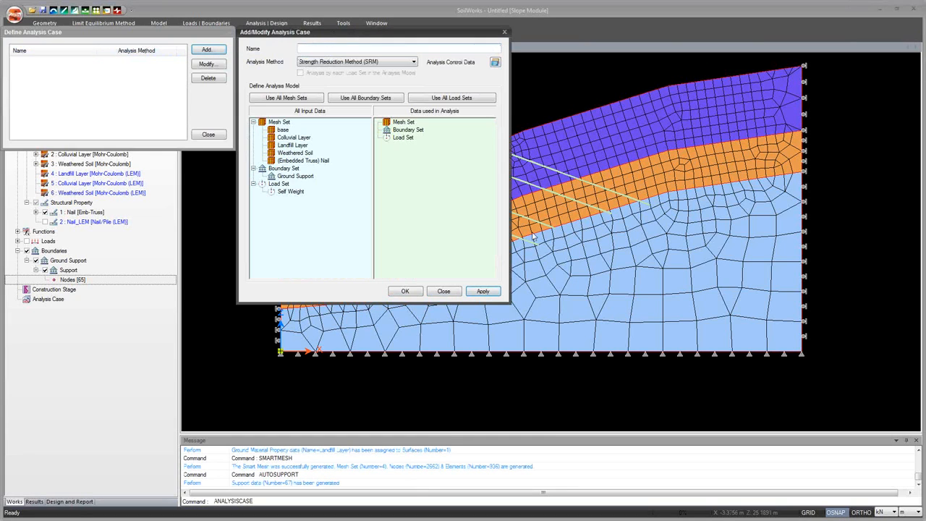
pyautogui.write('SRM without nails')
pyautogui.click(279, 99)
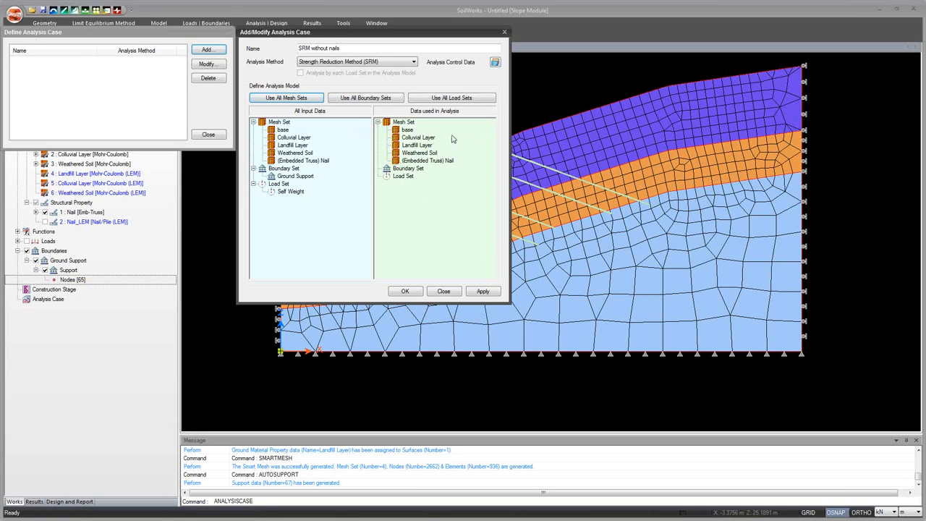
pyautogui.click(419, 138)
pyautogui.click(425, 154)
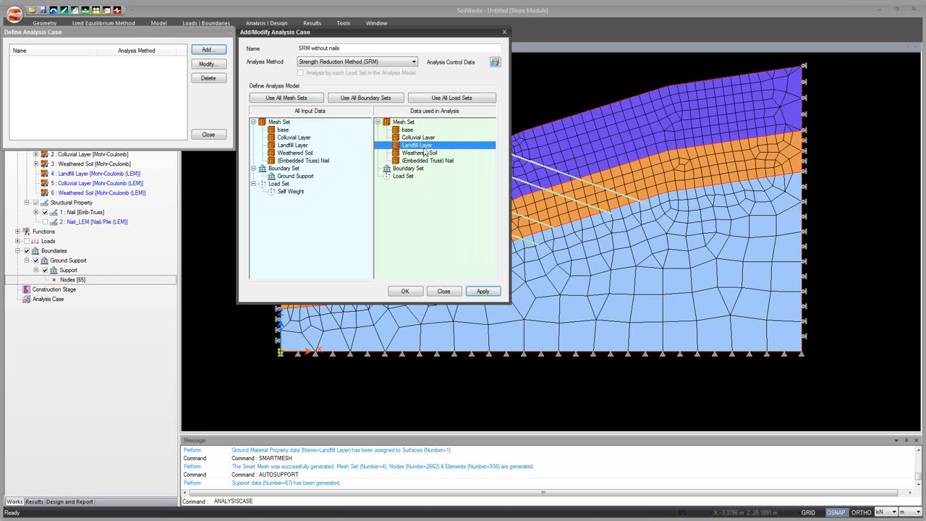
pyautogui.click(426, 163)
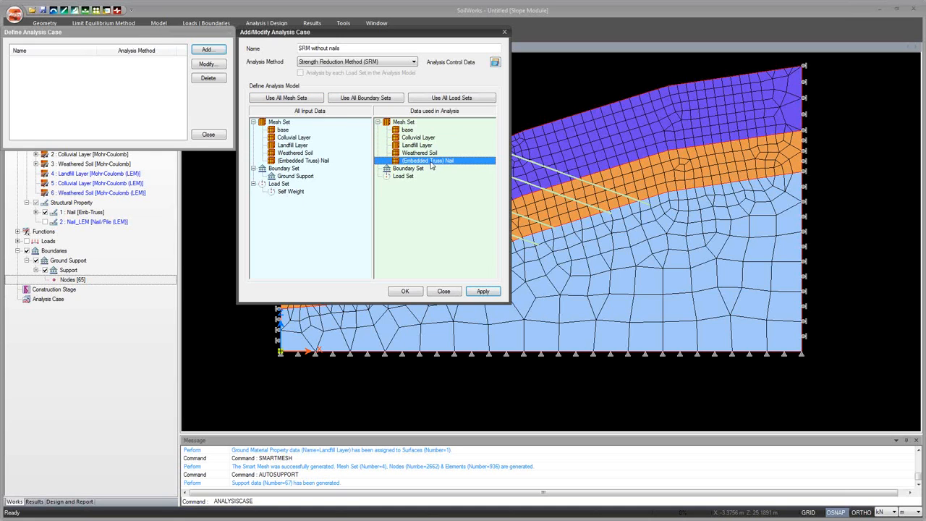
pyautogui.moveTo(432, 165); pyautogui.dragTo(286, 130)
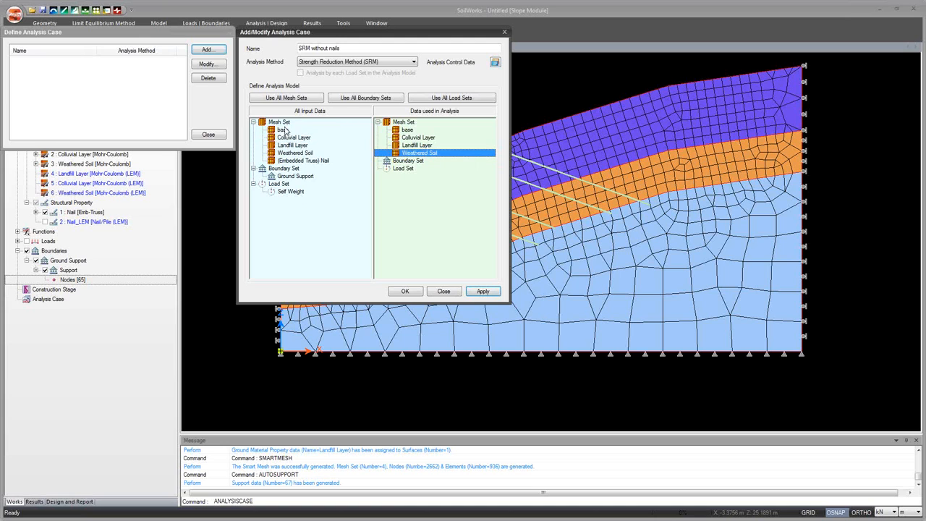
# - Include the Ground Support boundary and Self Weight load in the case, accept the default SRM control settings, and apply it
pyautogui.moveTo(304, 180); pyautogui.dragTo(402, 165)
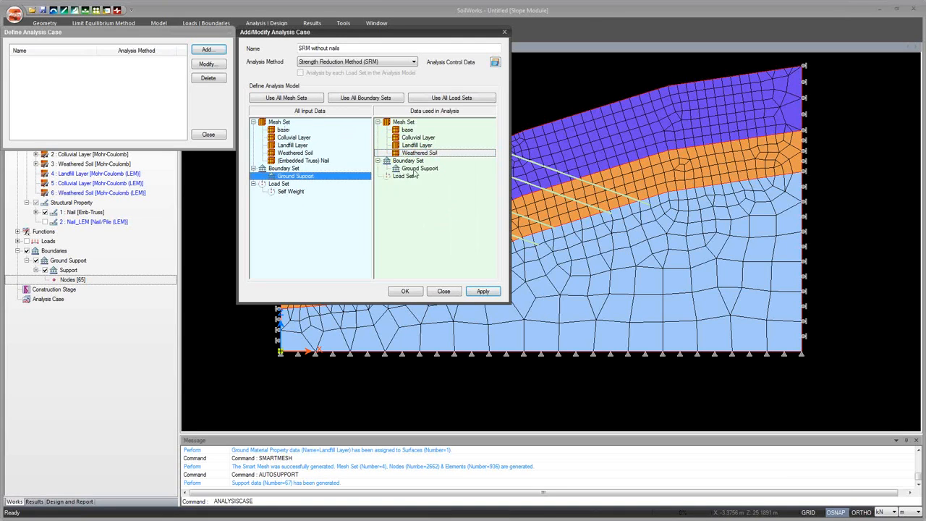
pyautogui.moveTo(308, 192); pyautogui.dragTo(470, 223)
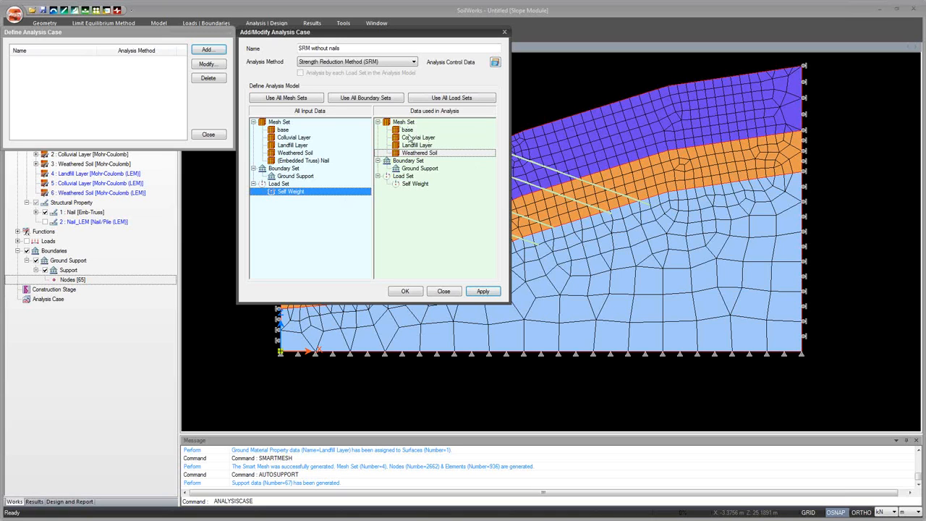
pyautogui.click(496, 63)
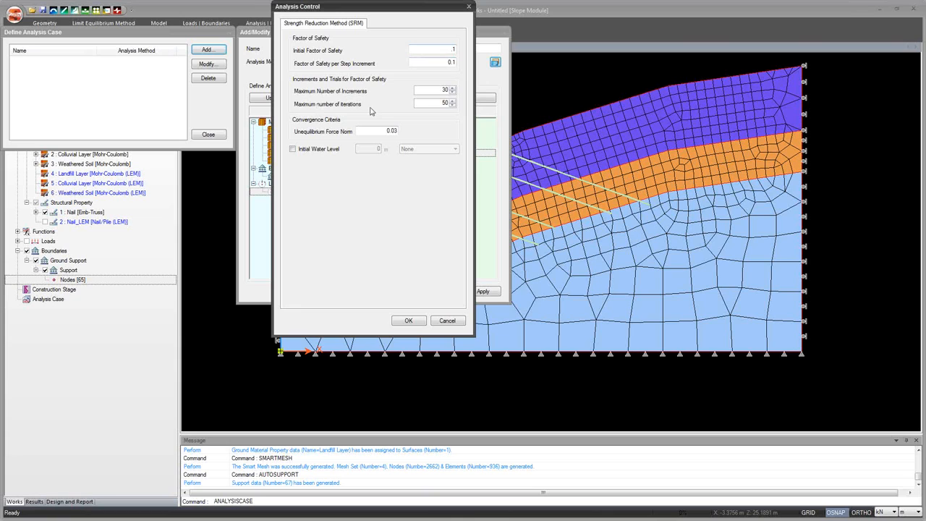
pyautogui.click(409, 321)
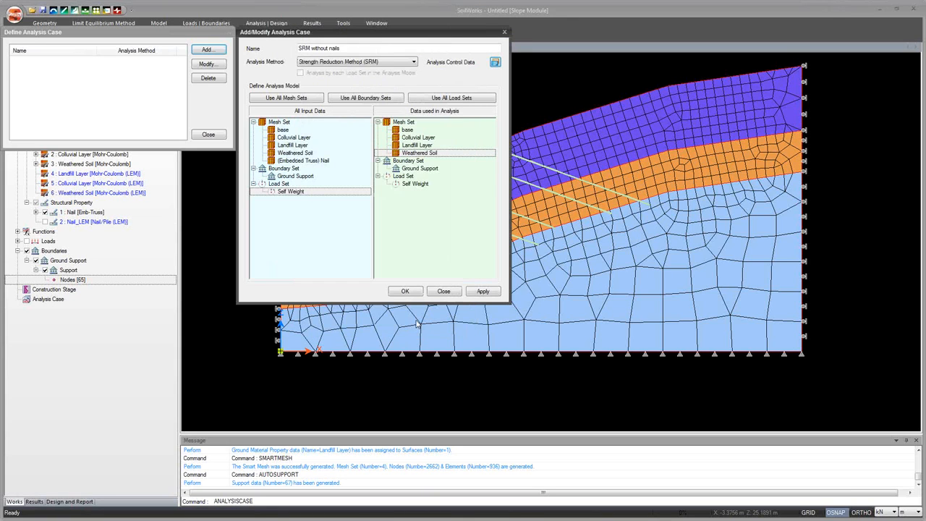
pyautogui.click(487, 291)
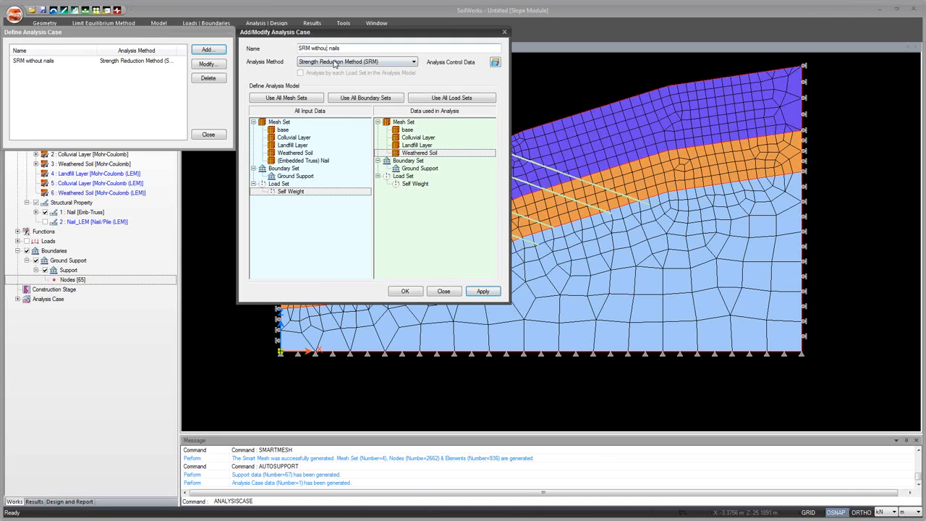
# - Add a second SRM analysis case named "SRM witht nails" that also includes the embedded truss Nail mesh set, and finish defining cases
pyautogui.press('BackSpace')
pyautogui.press('BackSpace')
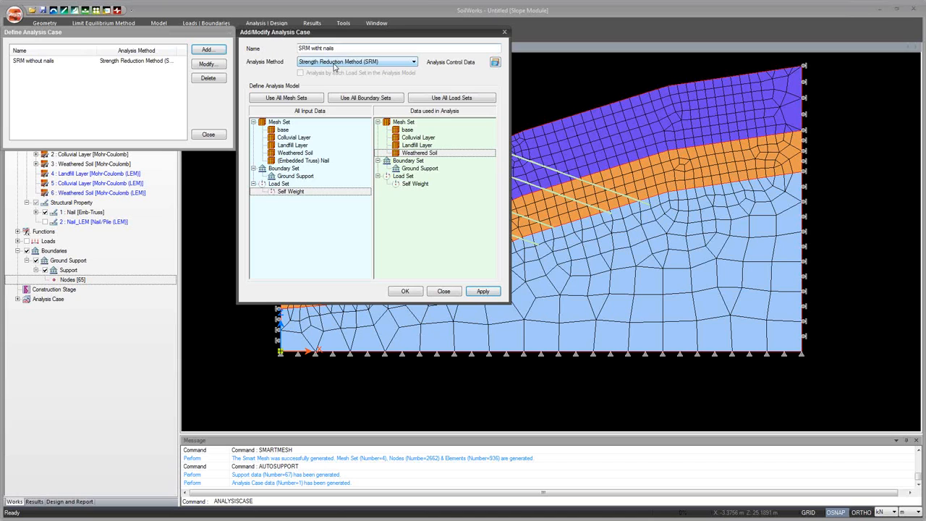
pyautogui.click(317, 161)
pyautogui.moveTo(317, 160); pyautogui.dragTo(419, 174)
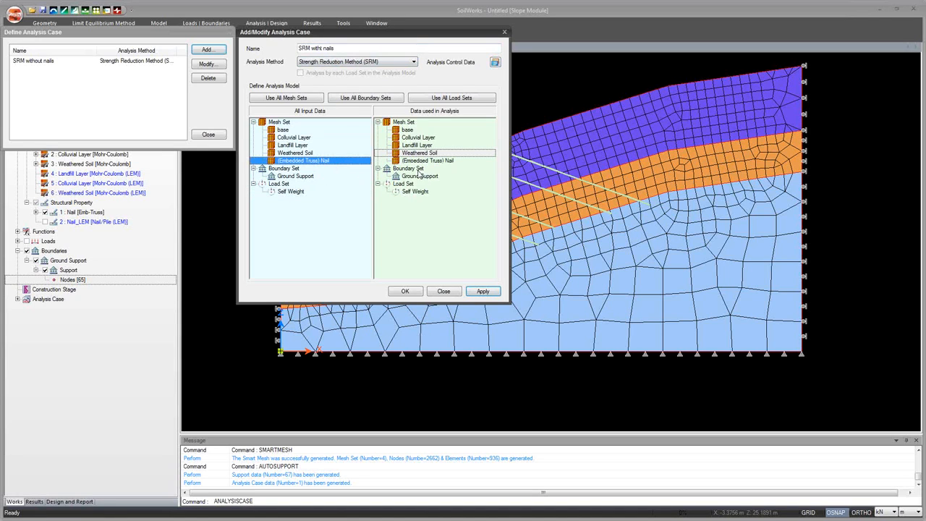
pyautogui.click(405, 291)
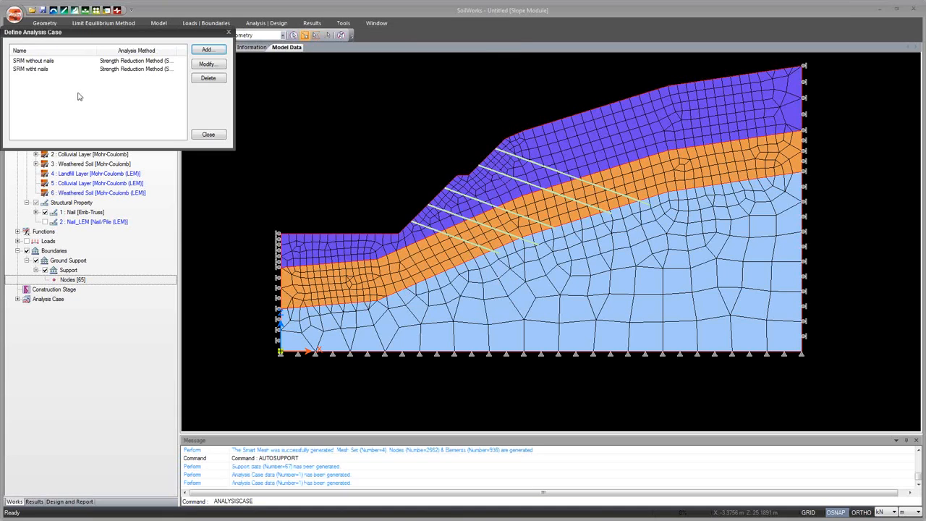
pyautogui.click(77, 63)
pyautogui.click(75, 69)
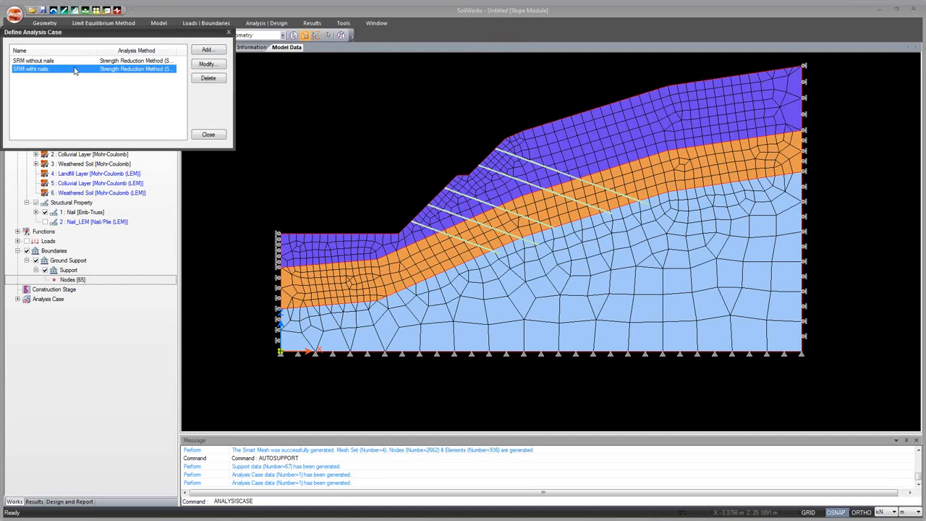
pyautogui.click(211, 134)
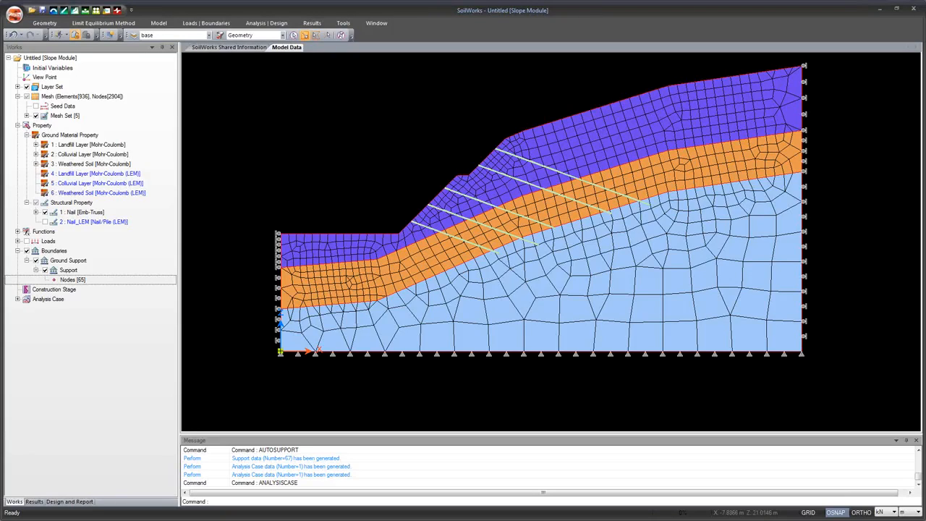
# - Hide the mesh sets and assign the Nail_LEM structural property to all five nail lines
pyautogui.click(35, 115)
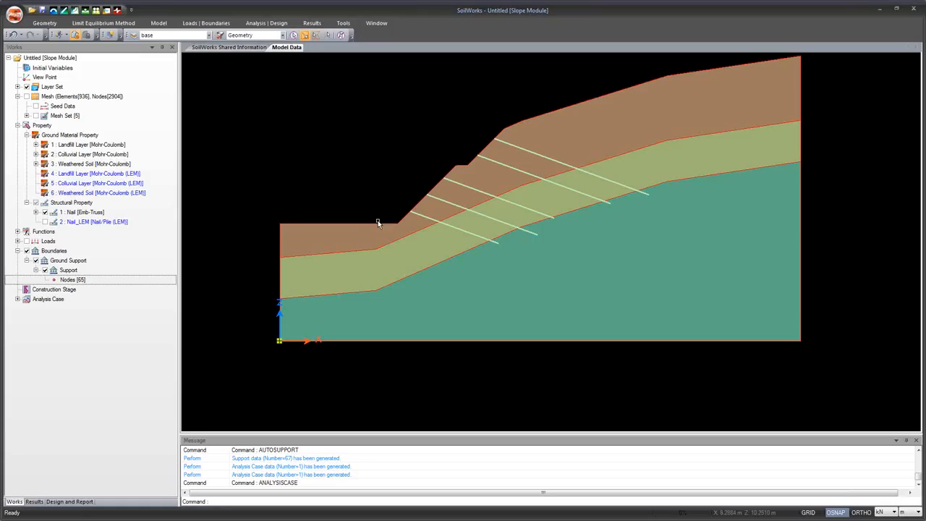
pyautogui.click(464, 230)
pyautogui.click(483, 215)
pyautogui.click(501, 199)
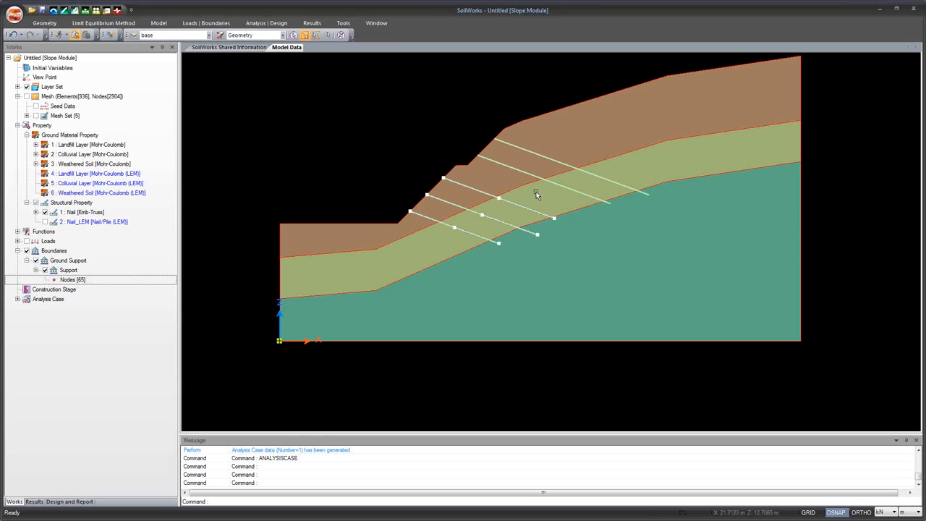
pyautogui.click(560, 183)
pyautogui.click(589, 174)
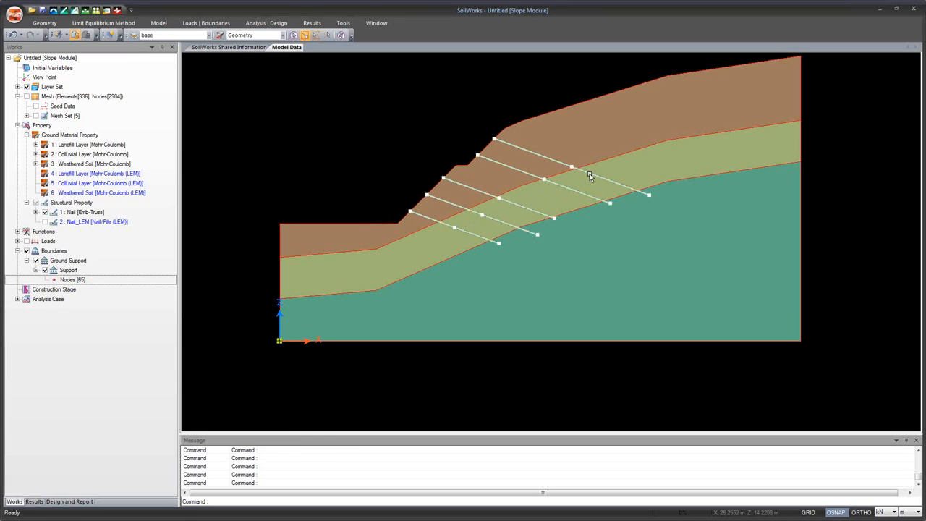
pyautogui.moveTo(101, 221); pyautogui.dragTo(254, 209)
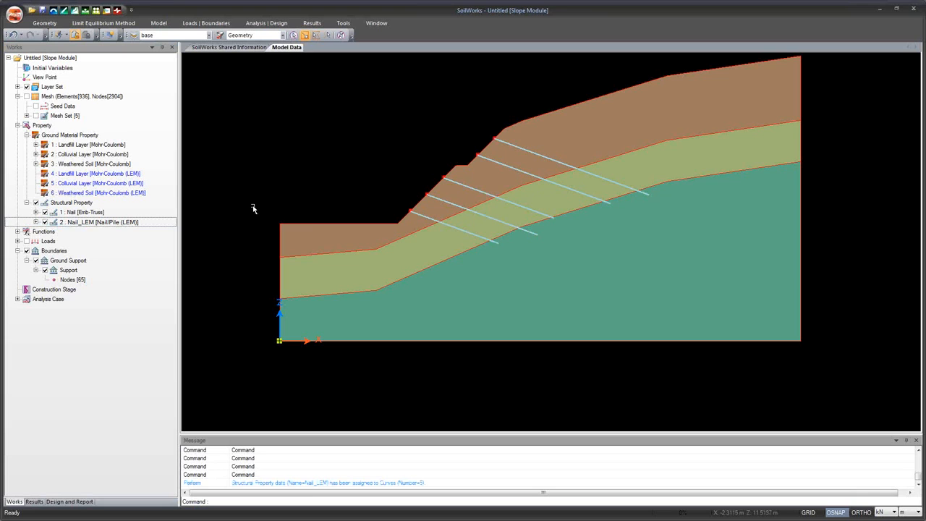
pyautogui.moveTo(196, 218); pyautogui.dragTo(541, 295)
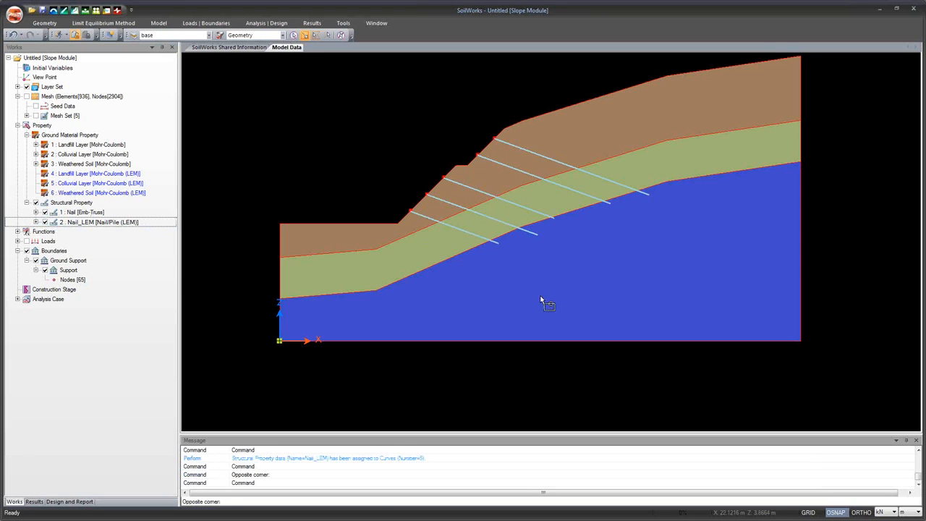
pyautogui.click(322, 202)
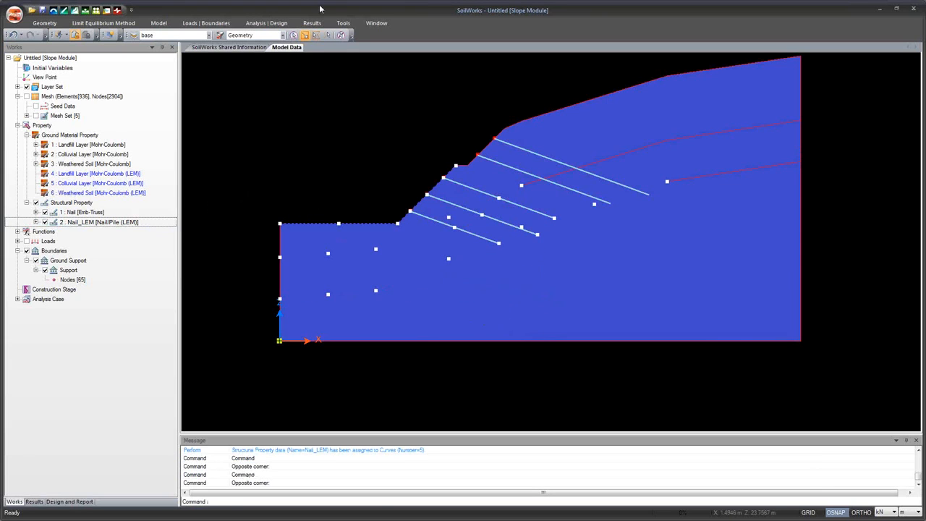
pyautogui.press('Escape')
# - Assign the Weathered Soil, Colluvial Layer and Landfill Layer Mohr-Coulomb (LEM) properties to the lowest, middle and uppermost ground surfaces respectively
pyautogui.click(605, 293)
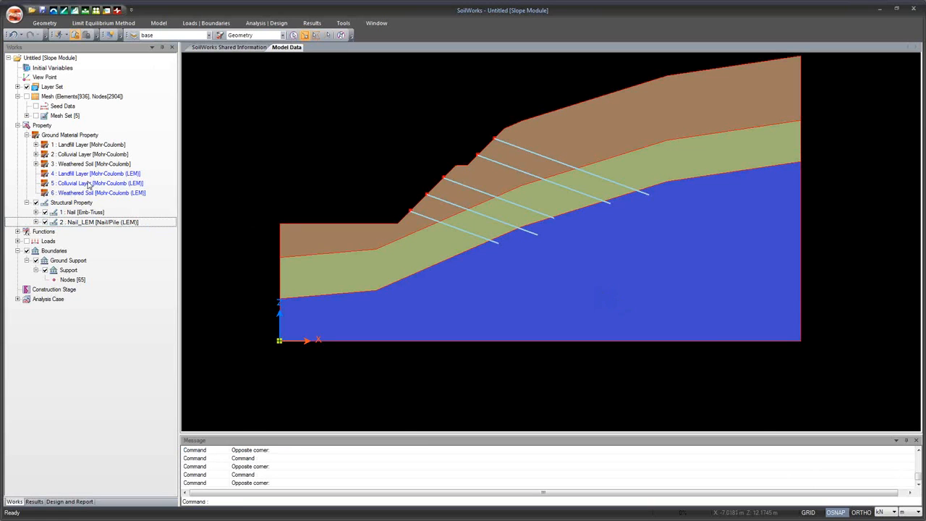
pyautogui.moveTo(96, 194); pyautogui.dragTo(347, 272)
pyautogui.click(343, 271)
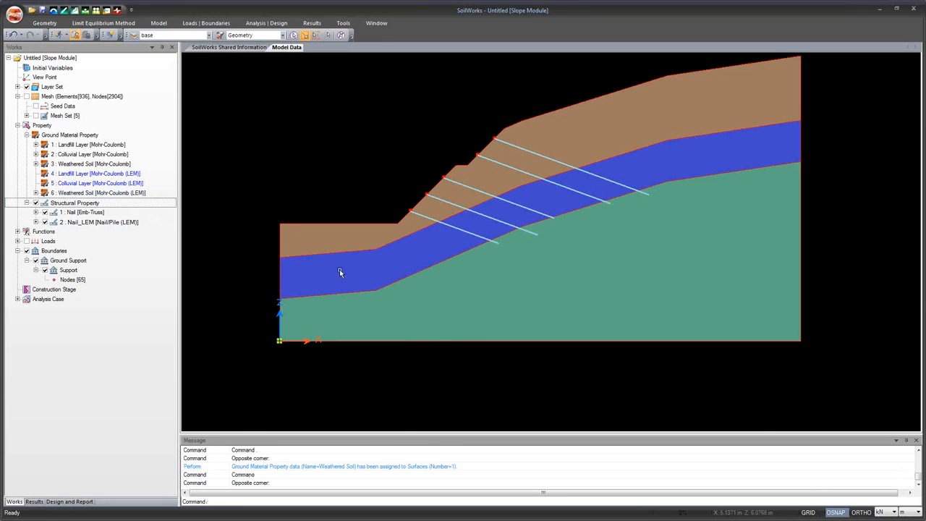
pyautogui.moveTo(128, 183); pyautogui.dragTo(325, 181)
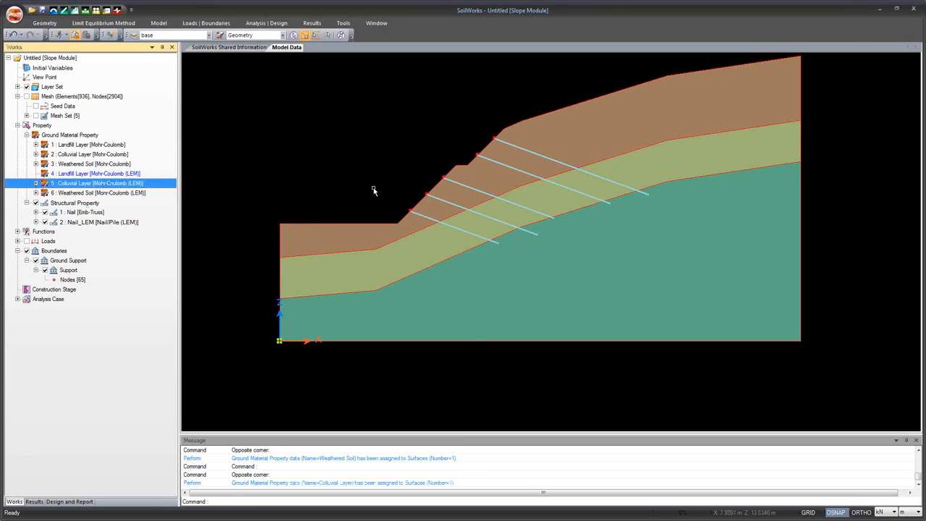
pyautogui.moveTo(572, 143); pyautogui.dragTo(572, 142)
pyautogui.click(108, 174)
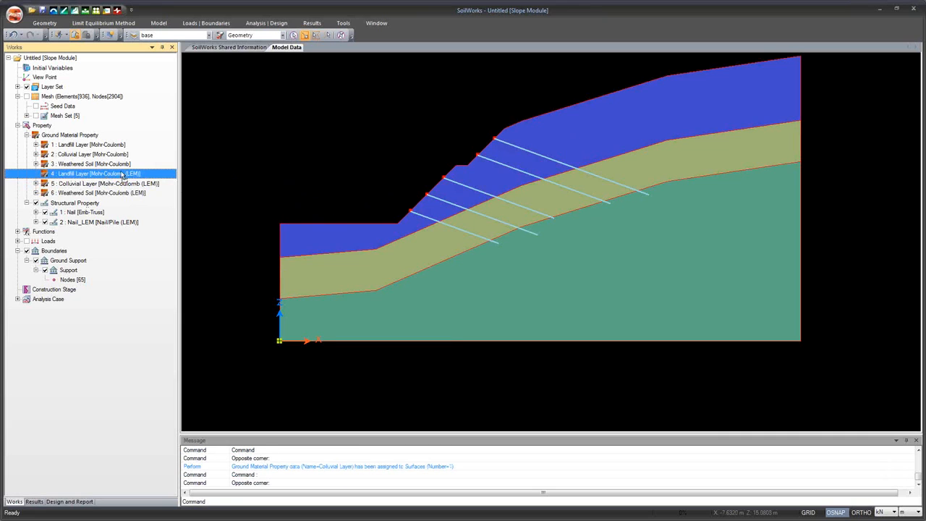
pyautogui.click(283, 167)
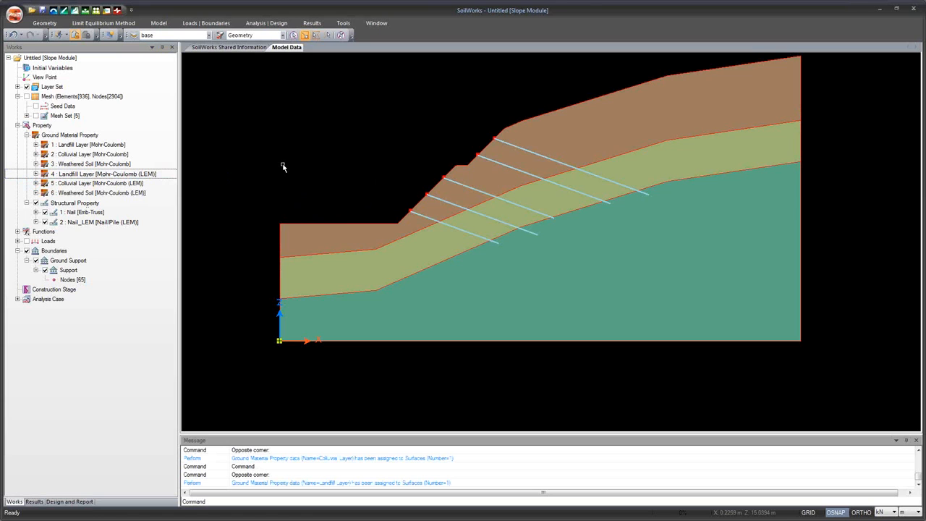
# - Start an arc failure surface definition with its boundary set named "Arc failure"
pyautogui.moveTo(283, 167); pyautogui.dragTo(479, 235, button='middle')
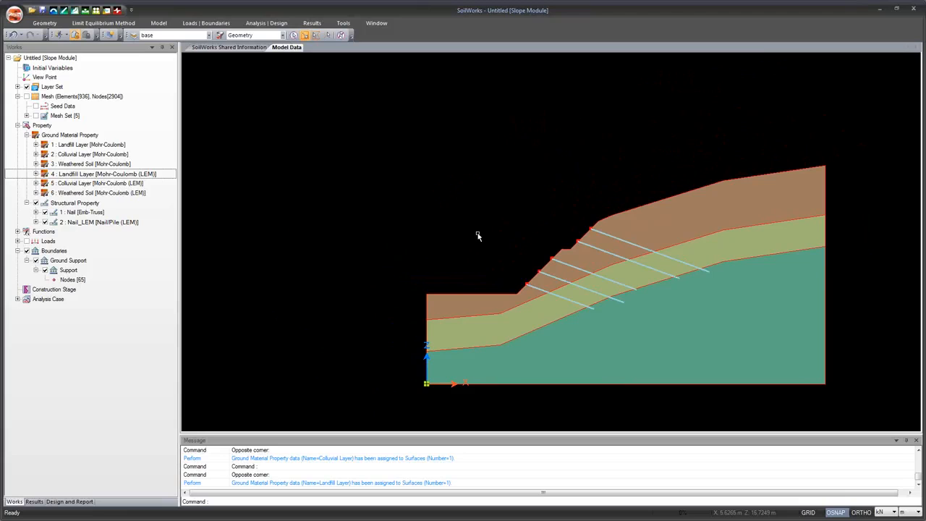
pyautogui.click(81, 24)
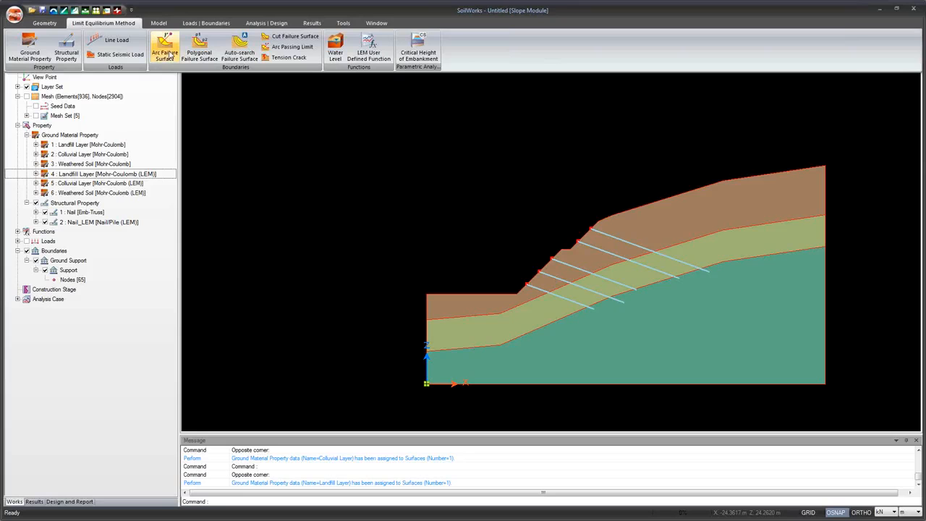
pyautogui.click(171, 55)
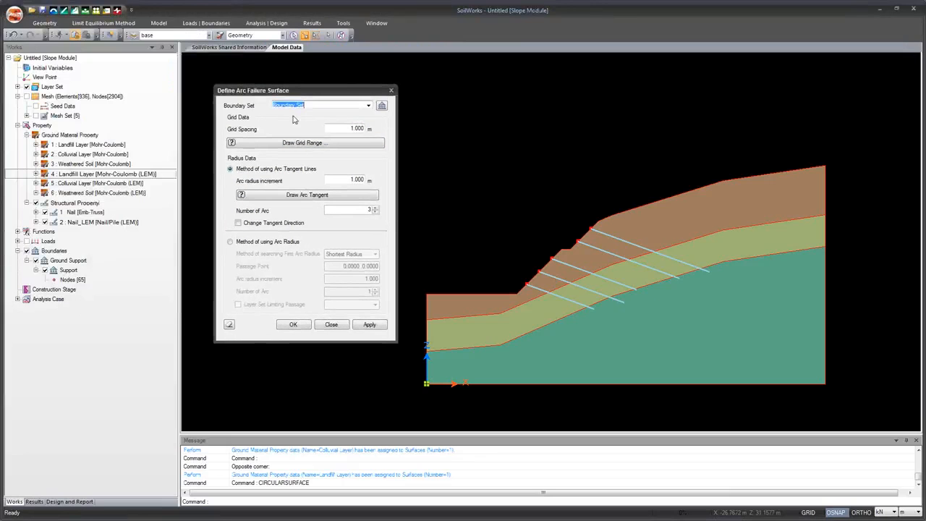
pyautogui.write('Arc failure')
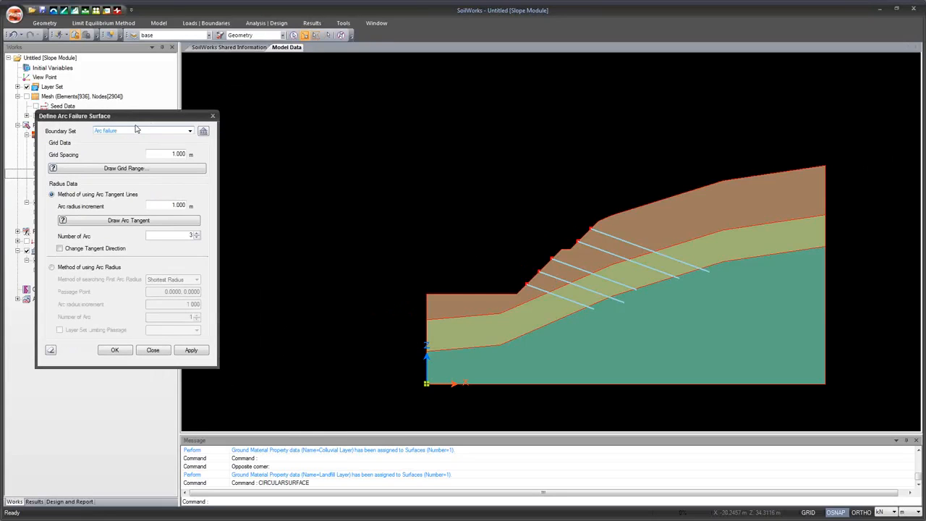
# - Draw the arc-centre grid range as a parallelogram above the slope face, keeping the 1 m grid spacing
pyautogui.click(147, 171)
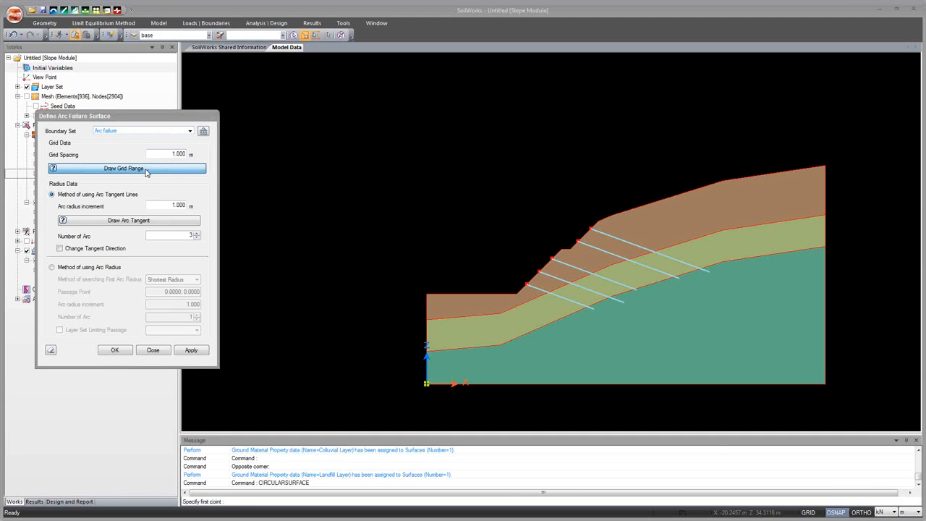
pyautogui.click(145, 168)
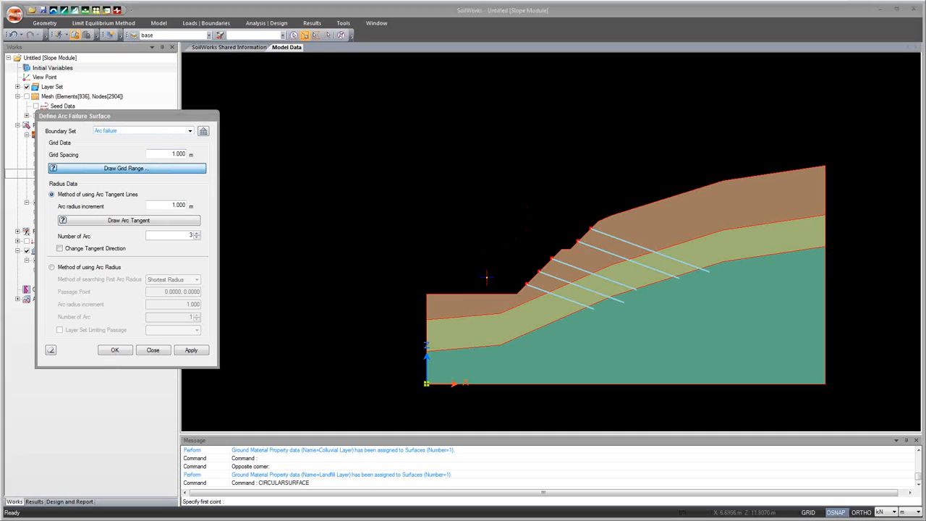
pyautogui.click(487, 277)
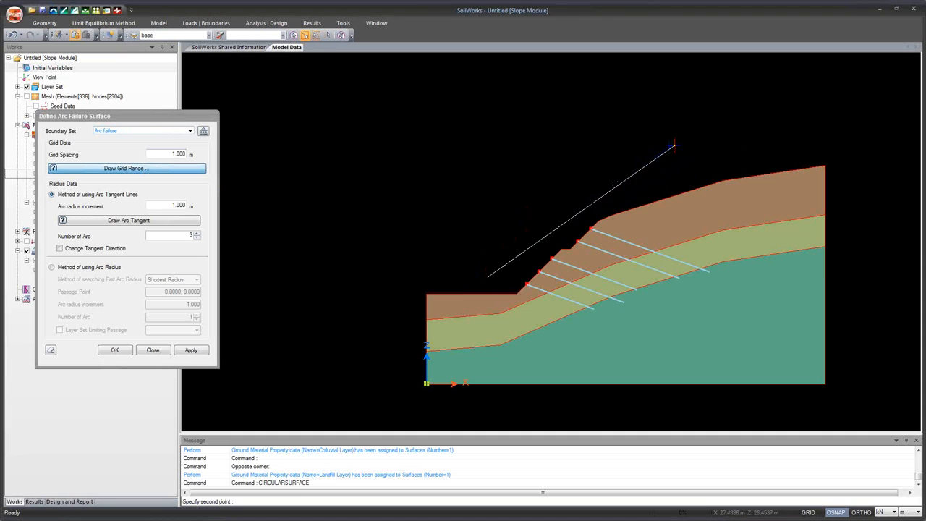
pyautogui.click(674, 145)
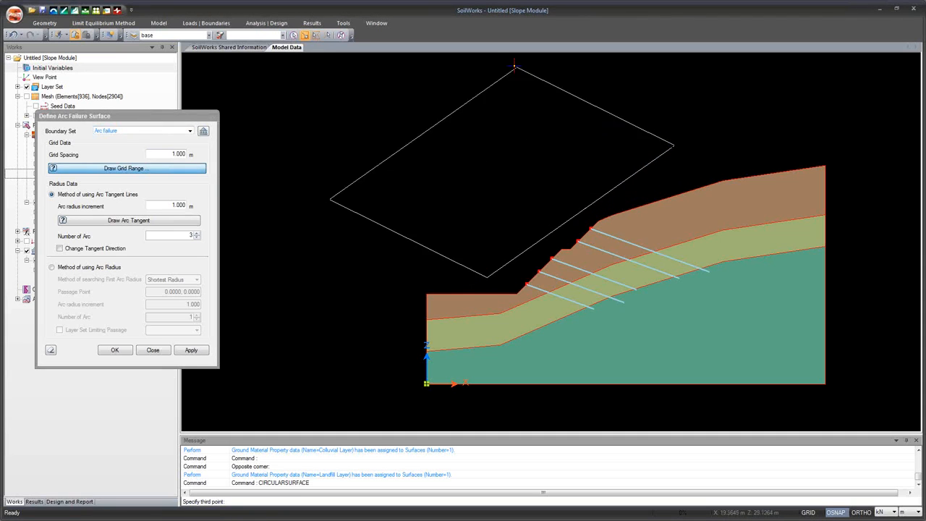
pyautogui.click(487, 60)
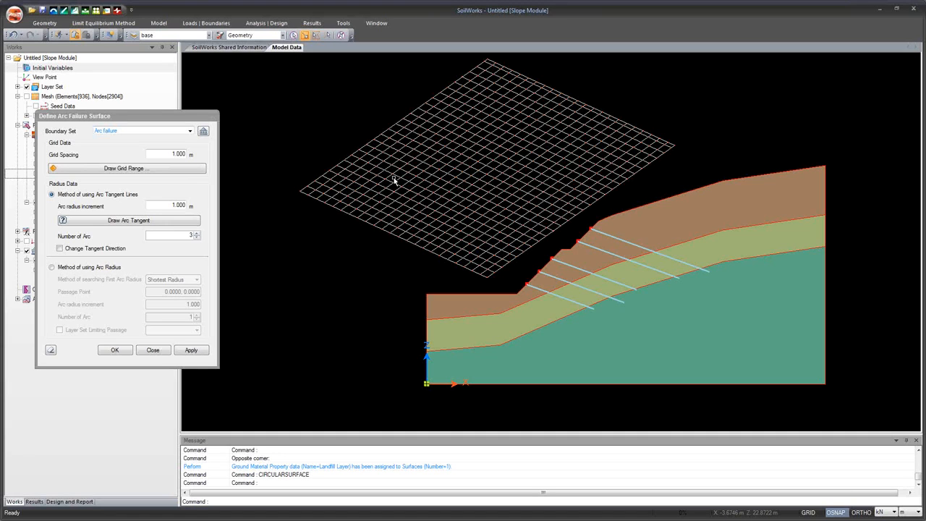
# - Define the radii by the arc radius method with Shortest Radius, 1.000 increment and 10 arcs, and create the failure surface
pyautogui.click(97, 268)
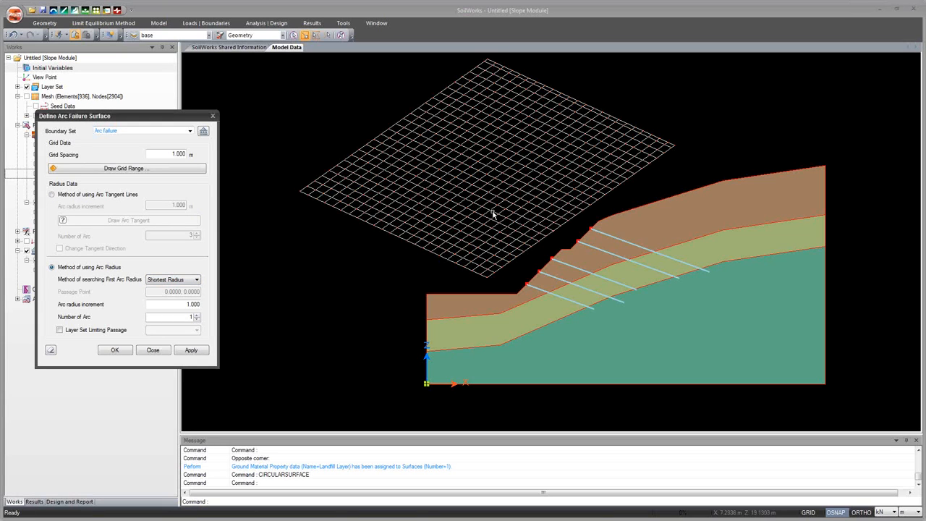
pyautogui.click(185, 280)
pyautogui.click(183, 288)
pyautogui.click(168, 304)
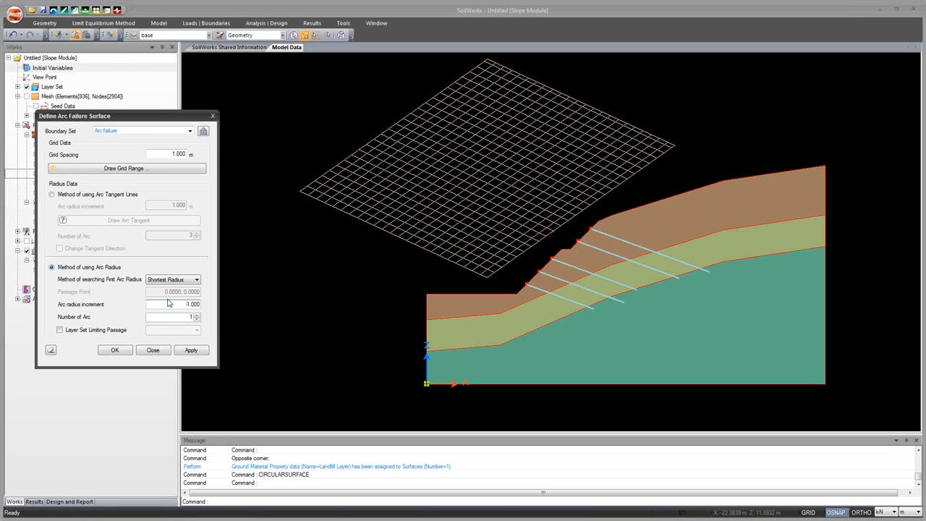
pyautogui.click(168, 303)
pyautogui.press('Tab')
pyautogui.write('10')
pyautogui.click(108, 354)
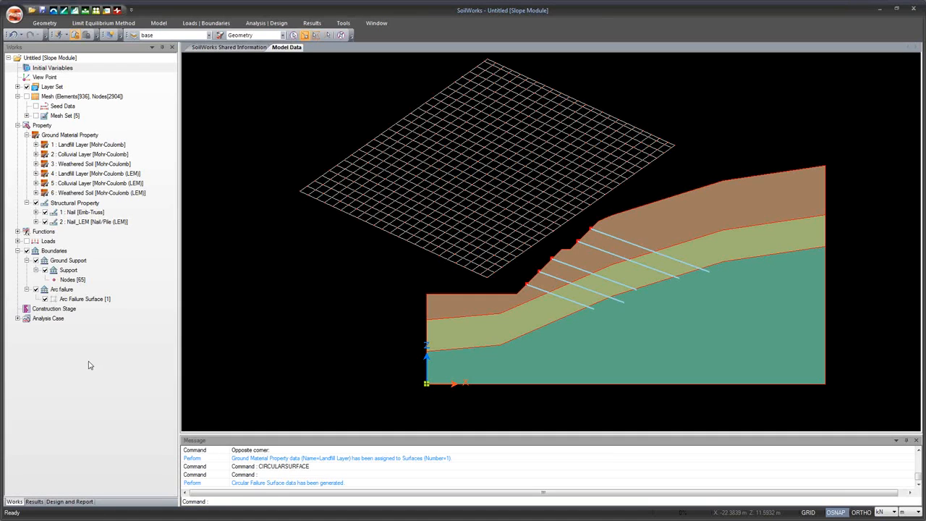
# - Add an analysis case named "LEM without nails" that uses the Limit Equilibrium Method
pyautogui.click(268, 24)
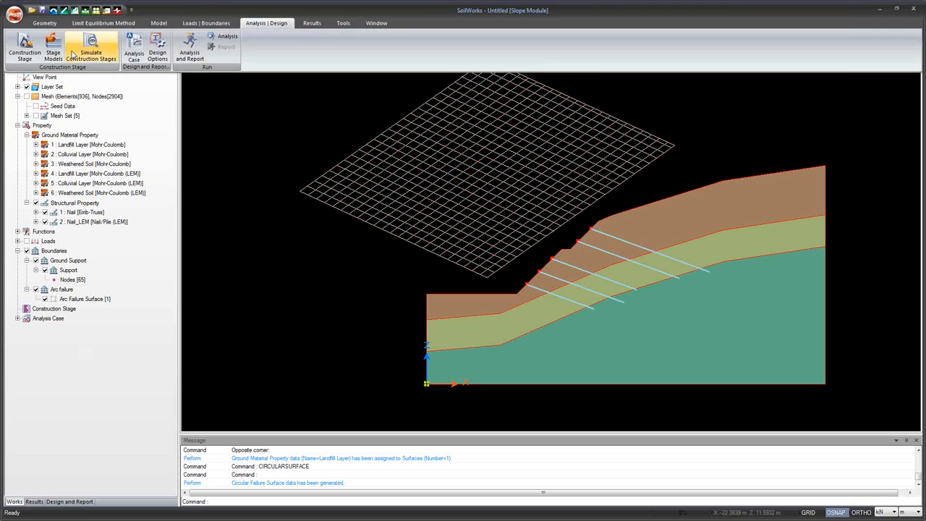
pyautogui.click(134, 49)
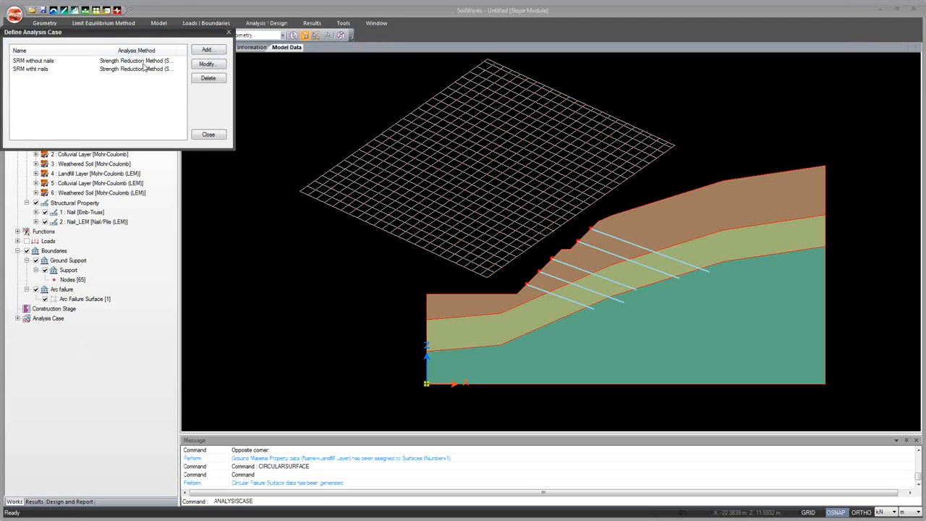
pyautogui.click(207, 49)
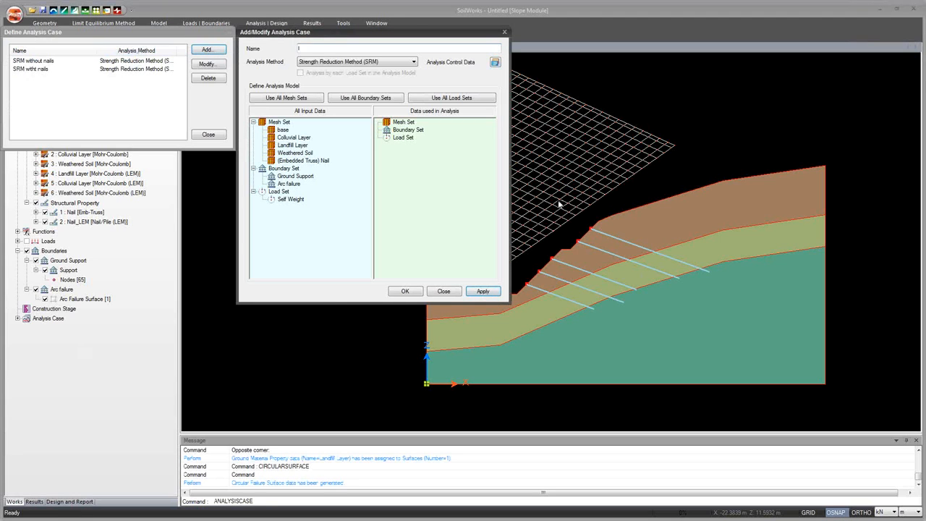
pyautogui.write('LEM without nails')
pyautogui.click(357, 64)
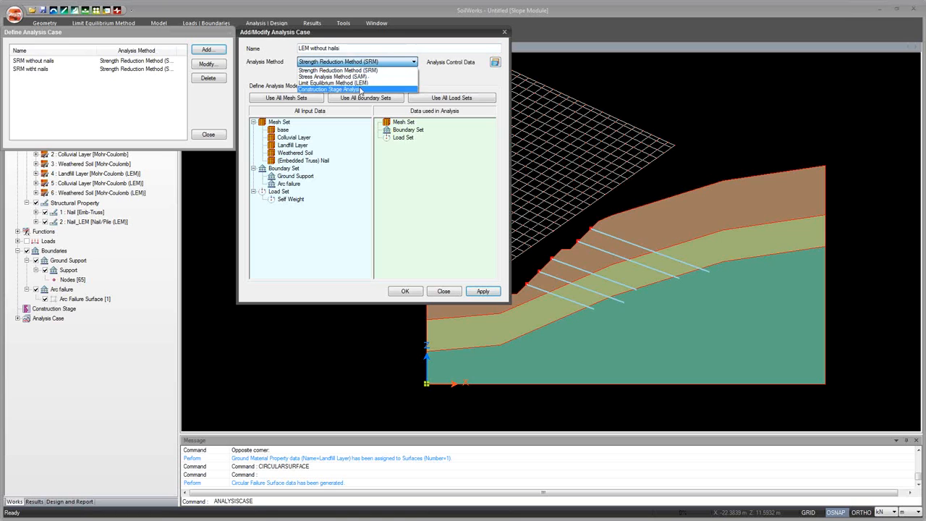
pyautogui.click(360, 83)
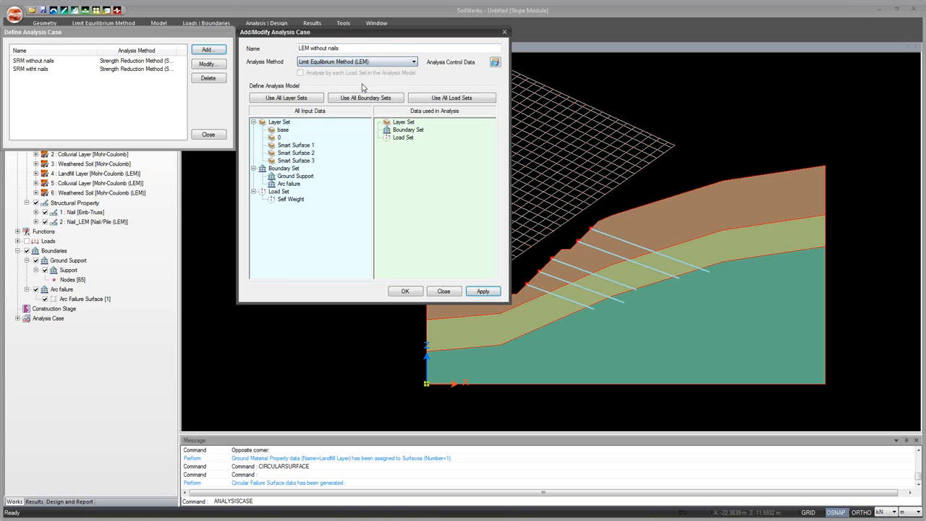
# - Include all layer sets except 0, the Arc failure boundary set and the Self Weight load in the LEM case
pyautogui.click(288, 102)
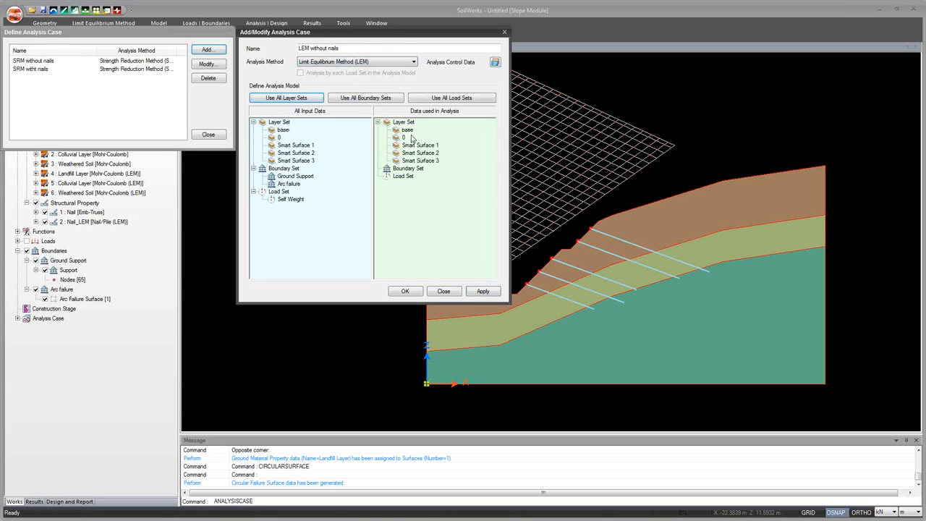
pyautogui.click(410, 139)
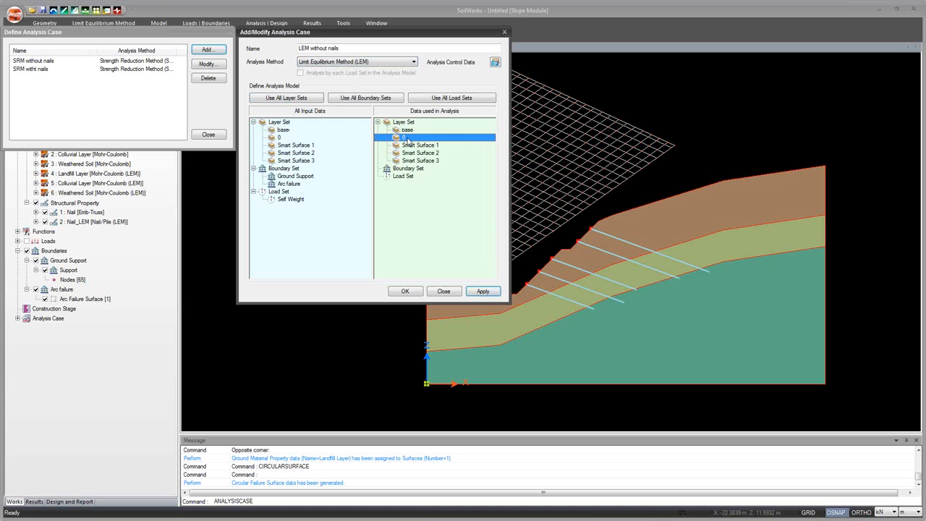
pyautogui.moveTo(409, 138); pyautogui.dragTo(338, 143)
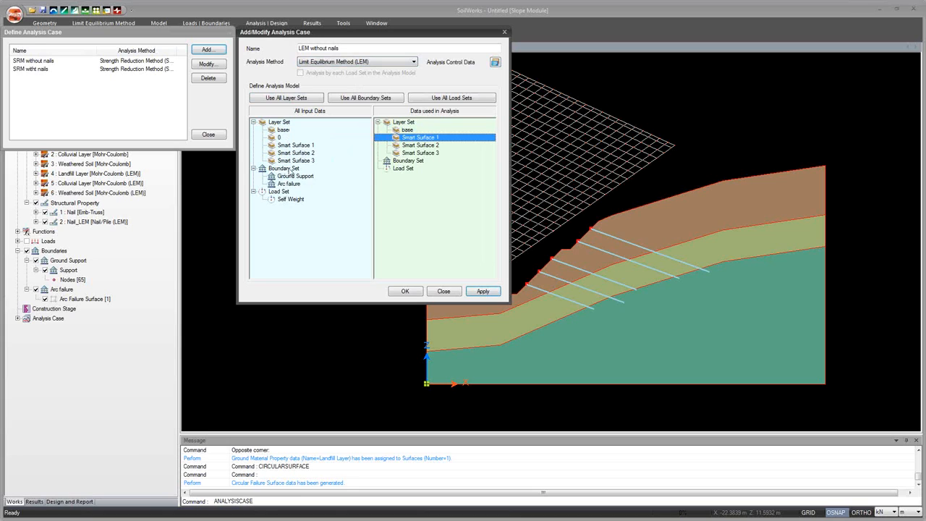
pyautogui.moveTo(288, 185); pyautogui.dragTo(427, 199)
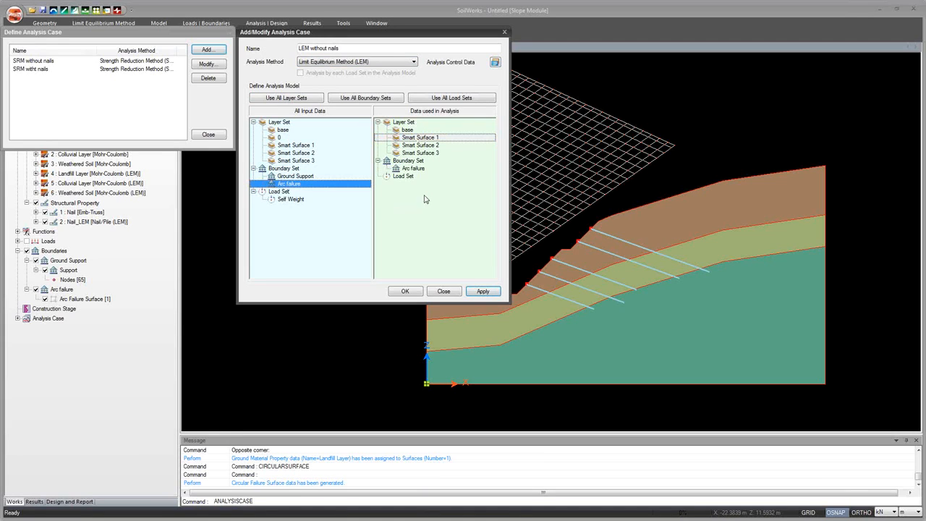
pyautogui.moveTo(299, 203); pyautogui.dragTo(427, 210)
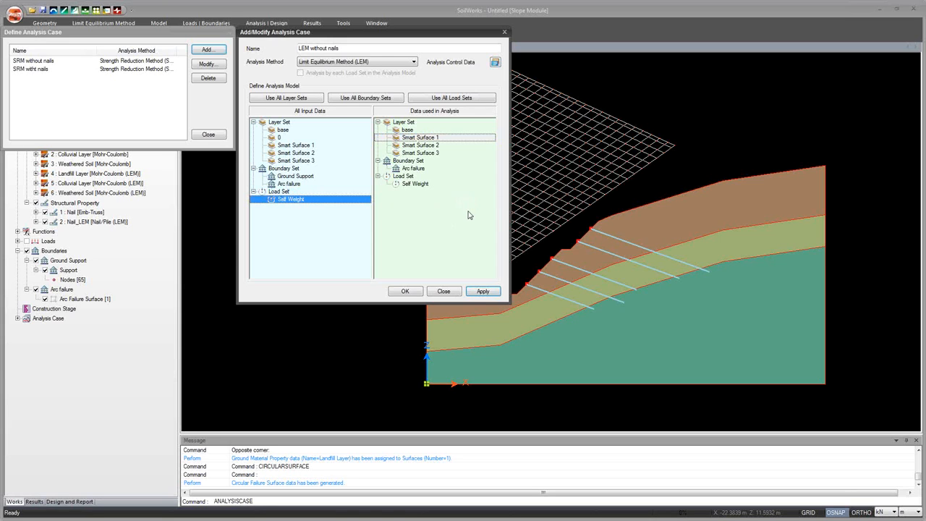
# - Set the case's analysis control to the Bishop method with the slope direction Right to Left, and accept it
pyautogui.click(496, 63)
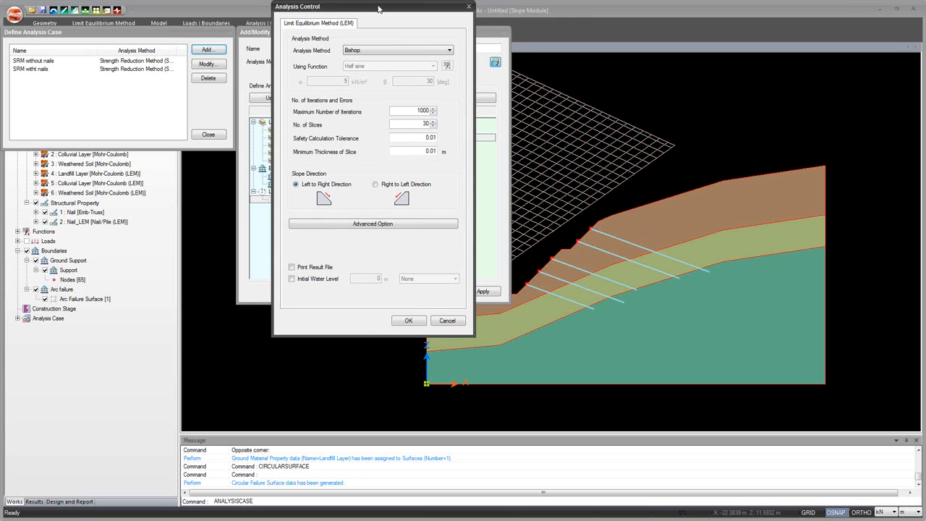
pyautogui.moveTo(385, 20); pyautogui.dragTo(447, 35)
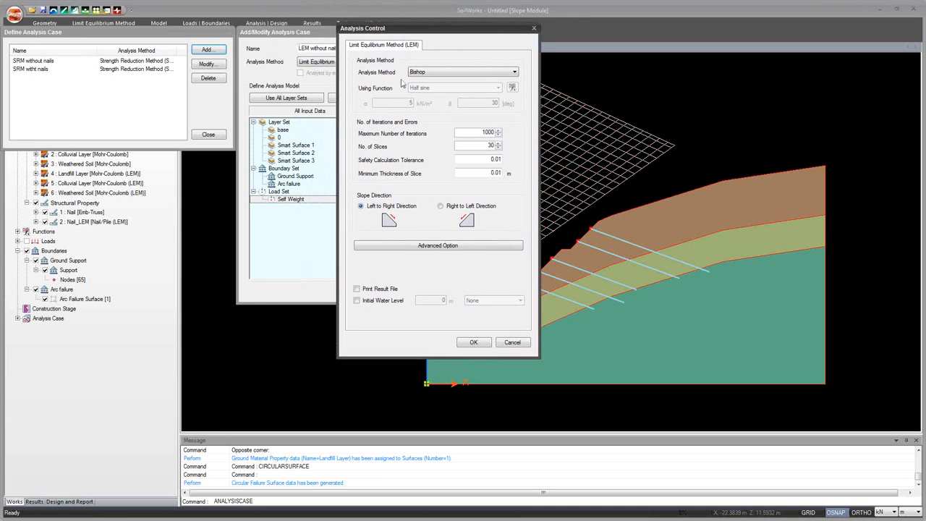
pyautogui.click(474, 72)
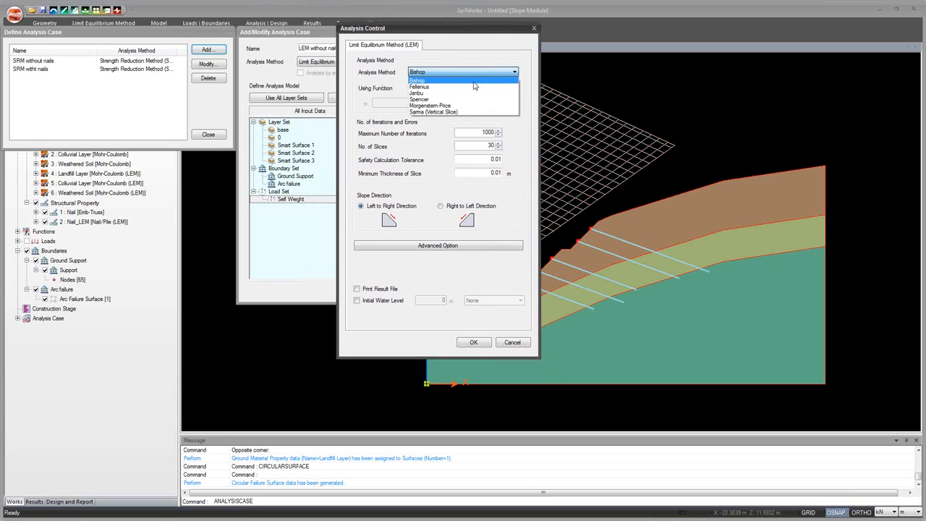
pyautogui.click(474, 82)
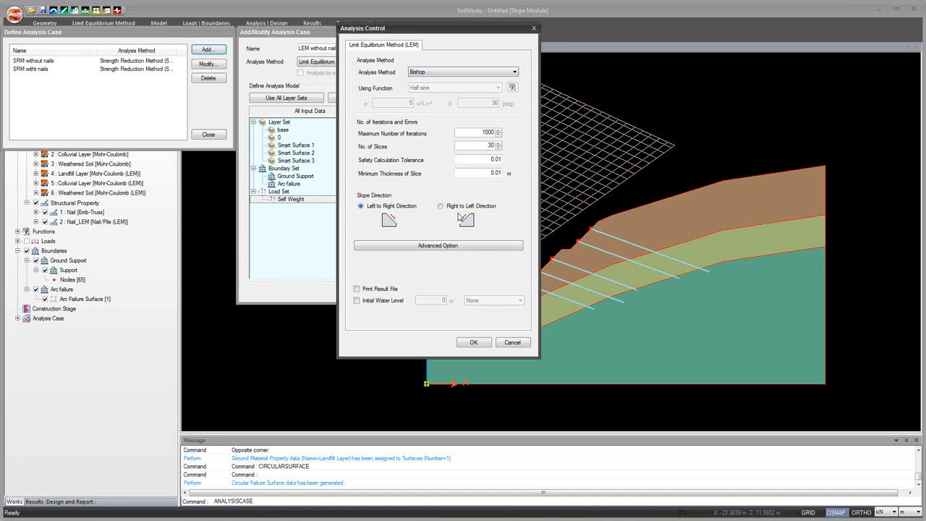
pyautogui.click(453, 208)
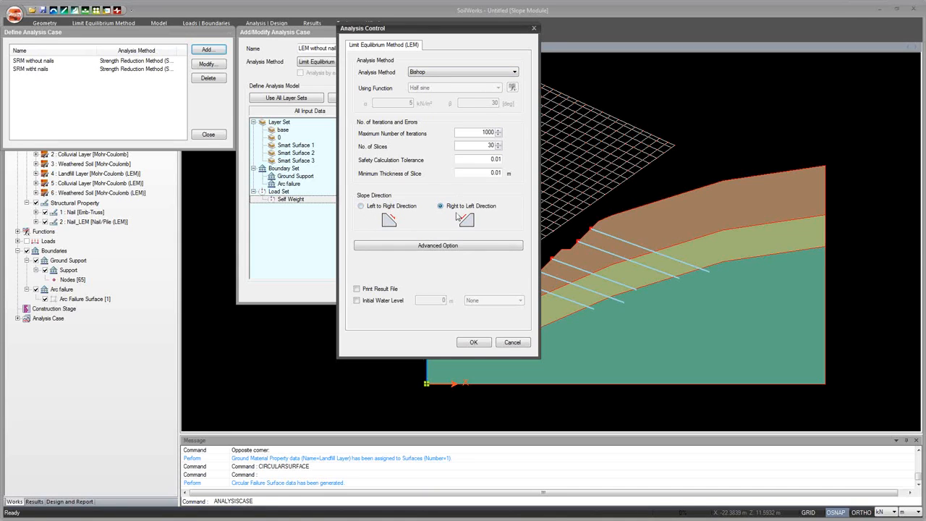
pyautogui.click(468, 346)
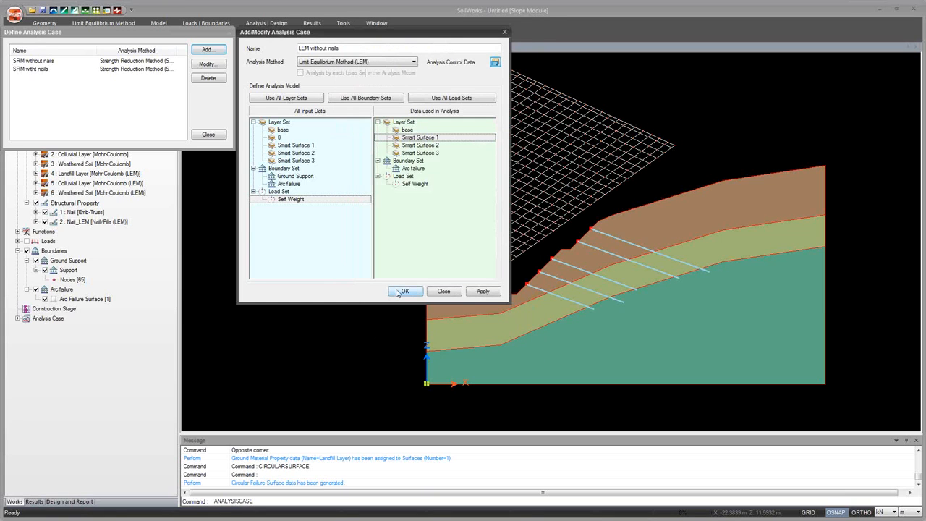
# - Save the "LEM without nails" case and rename the entry "LEM with nails" for another analysis case
pyautogui.click(482, 290)
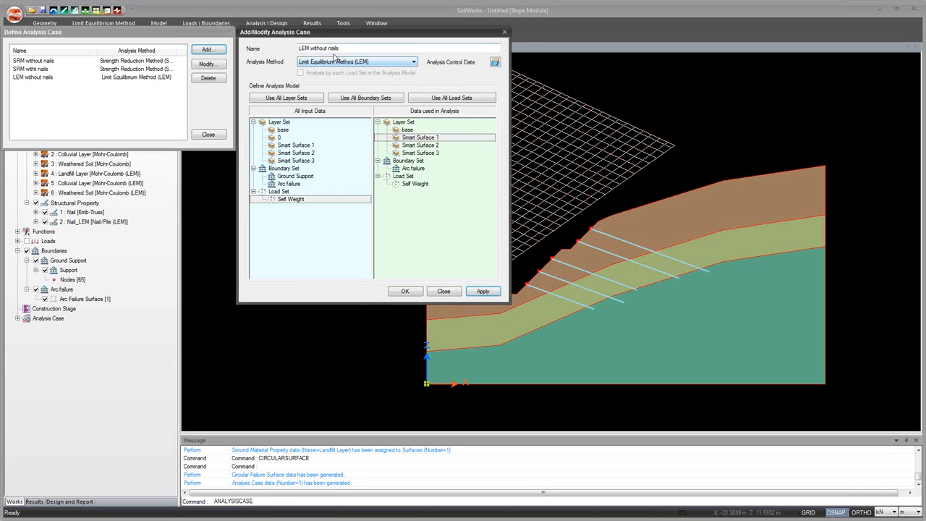
pyautogui.press('BackSpace')
pyautogui.press('BackSpace')
pyautogui.press('BackSpace')
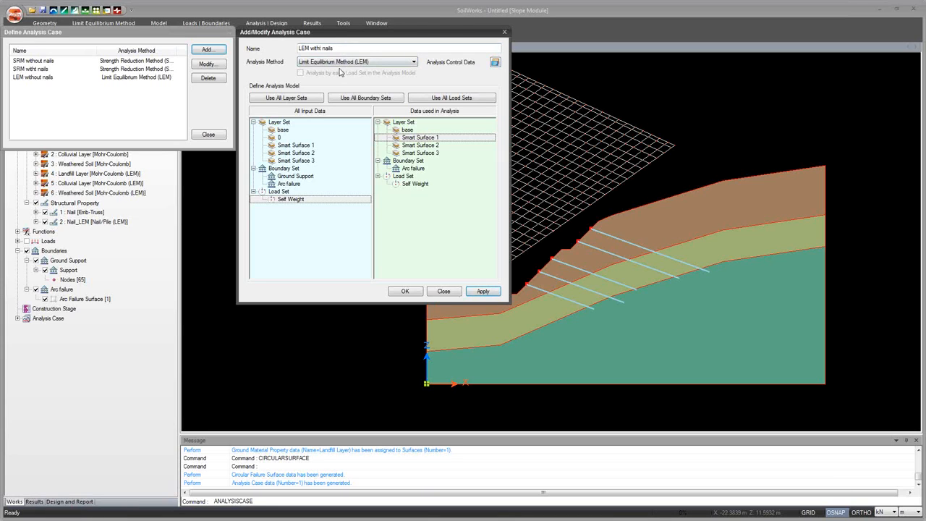
# - Include all layer sets in the "LEM with nails" case, accept its Bishop, Right to Left analysis control, and add the case
pyautogui.click(286, 97)
pyautogui.click(405, 137)
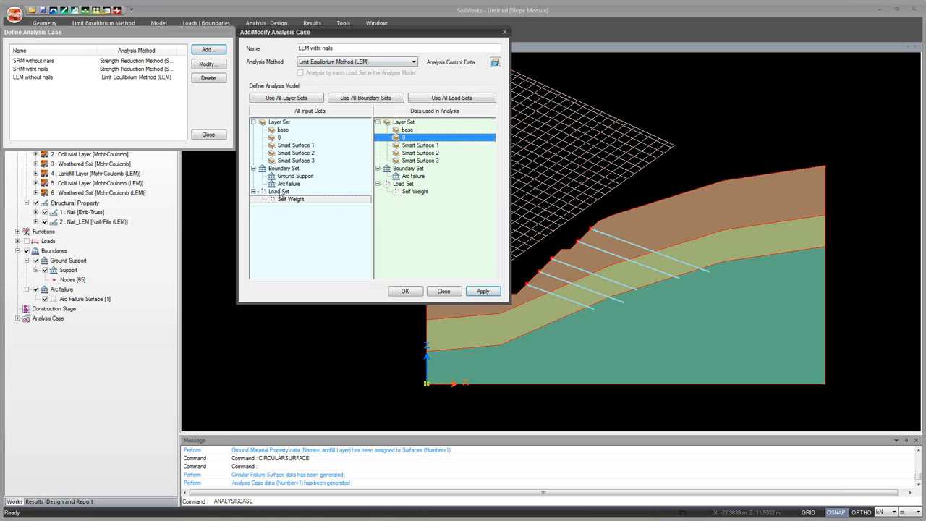
pyautogui.click(496, 63)
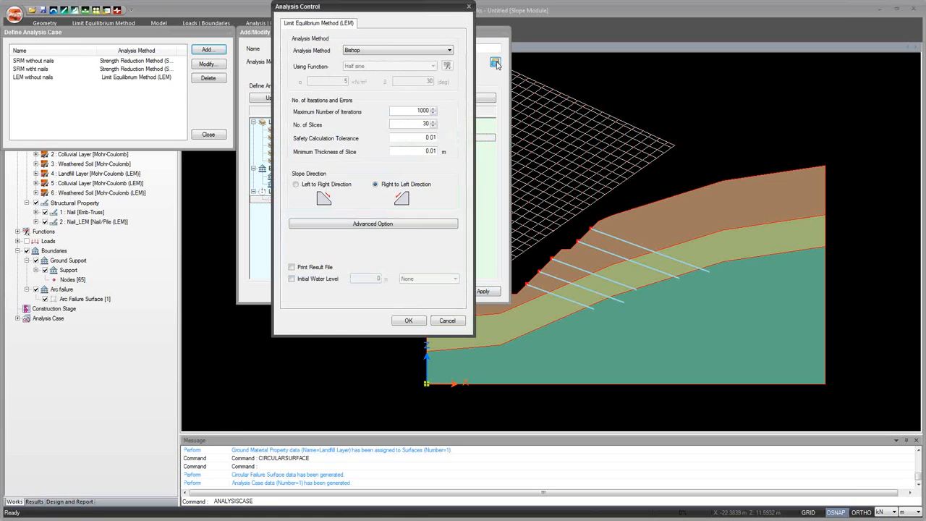
pyautogui.click(411, 320)
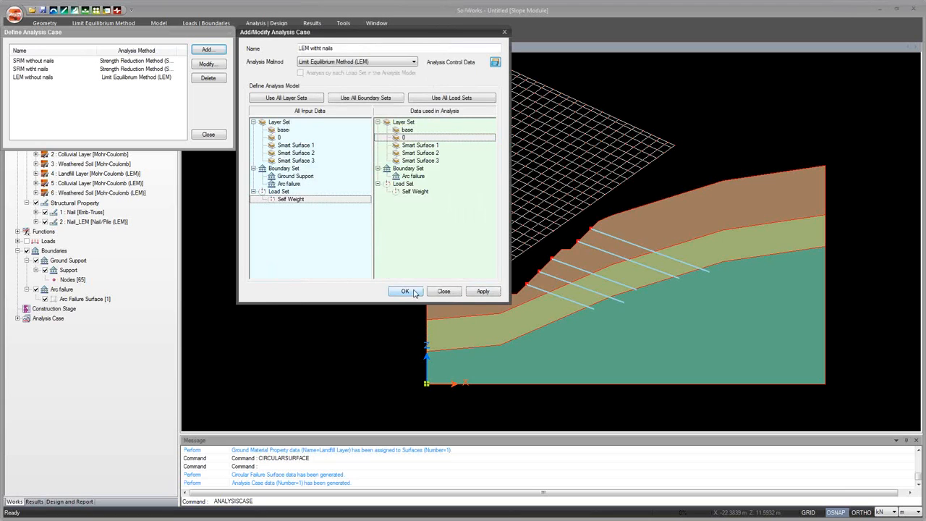
pyautogui.click(406, 292)
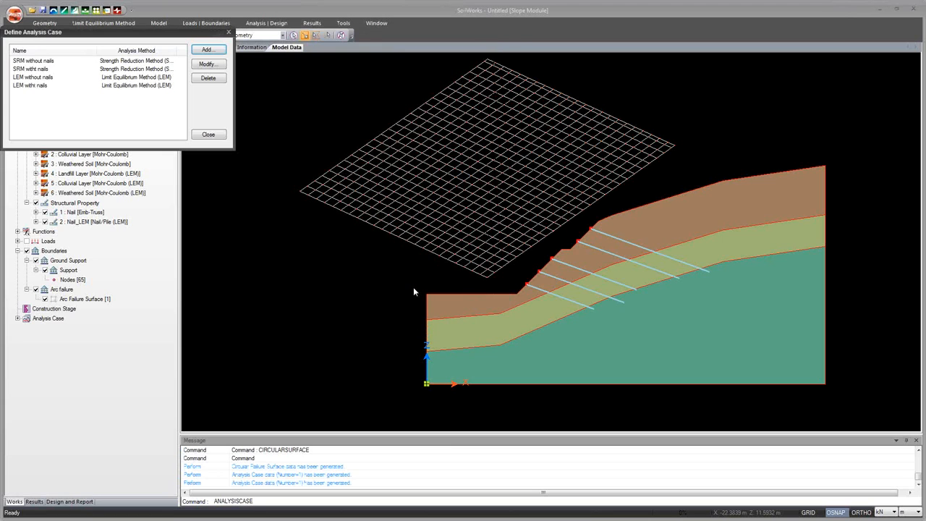
pyautogui.click(212, 135)
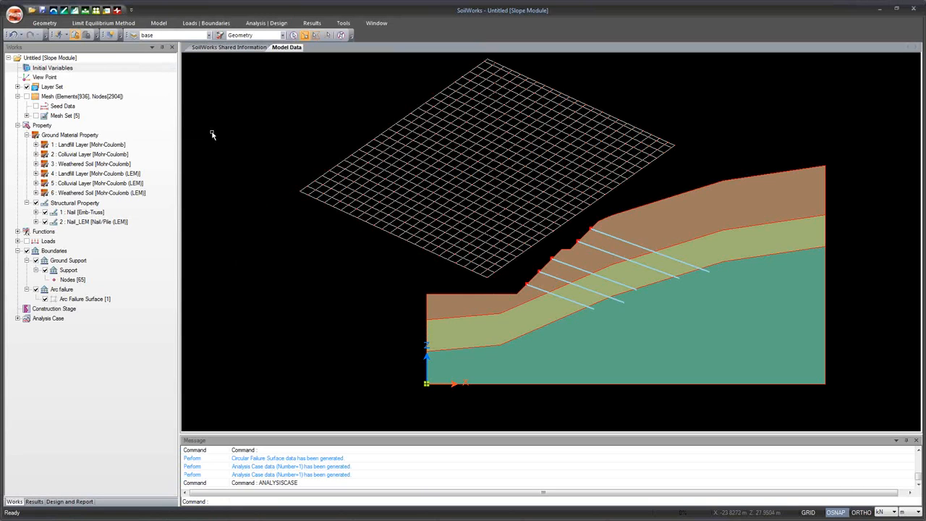
pyautogui.click(271, 23)
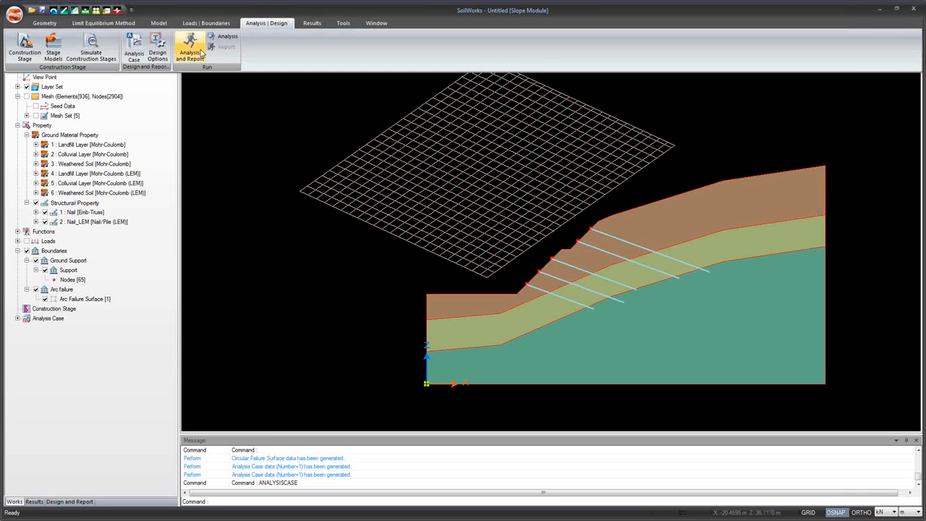
pyautogui.click(227, 107)
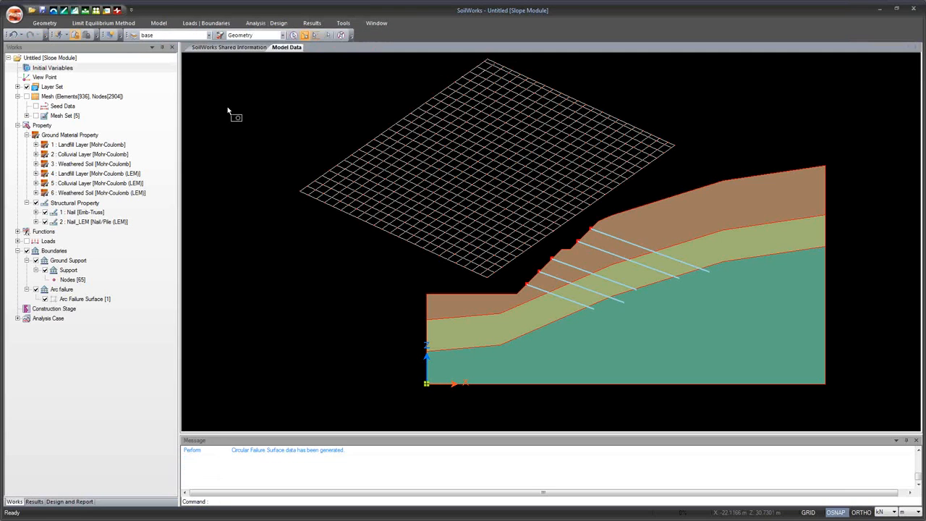
pyautogui.click(227, 106)
pyautogui.click(892, 52)
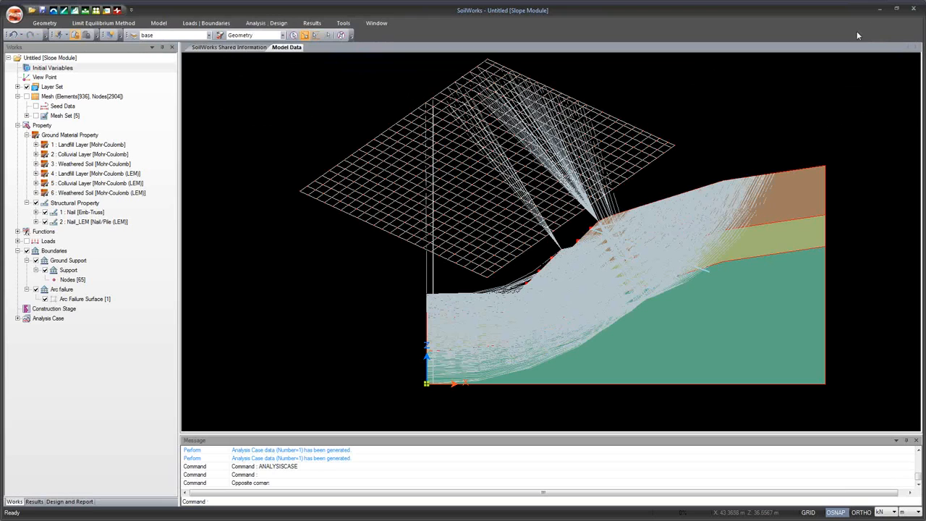
# - Switch to the solved Slope_demo project and read the factors of safety of the SRM cases with and without nails
pyautogui.click(880, 9)
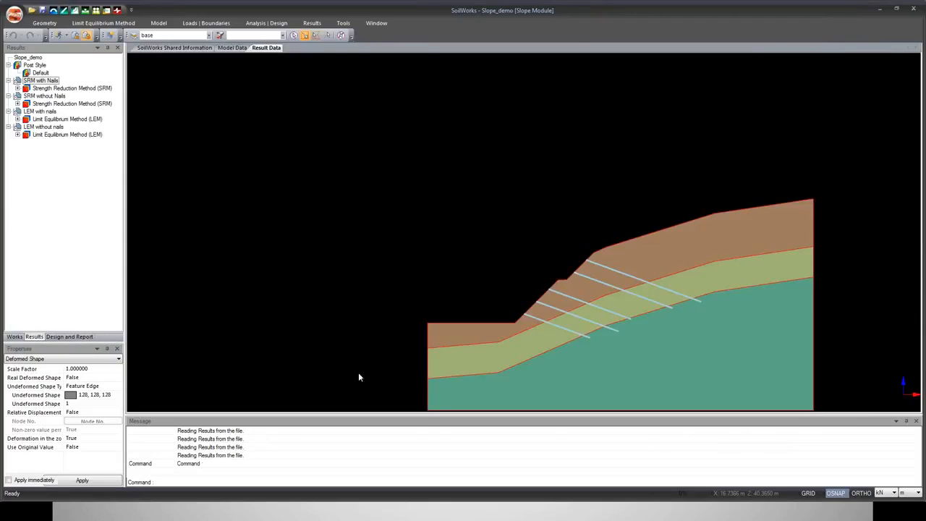
pyautogui.moveTo(688, 321); pyautogui.dragTo(652, 246, button='middle')
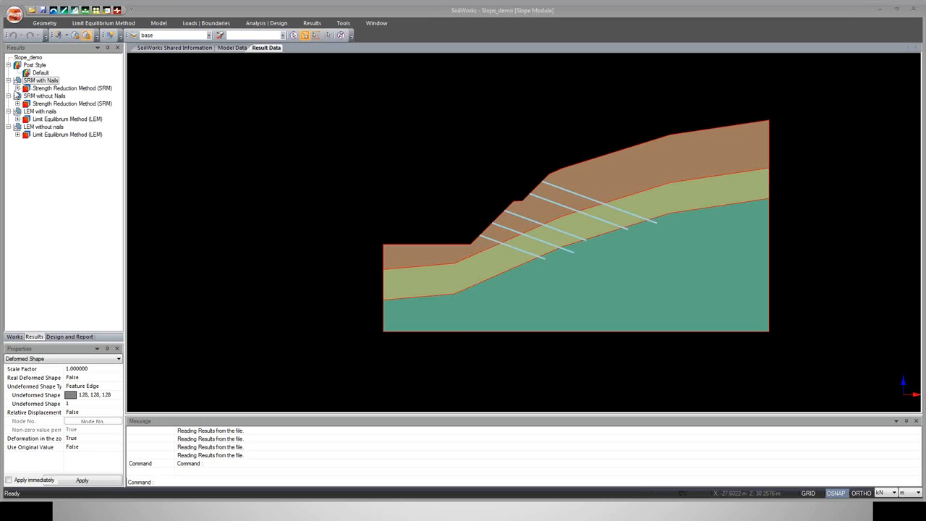
pyautogui.click(17, 88)
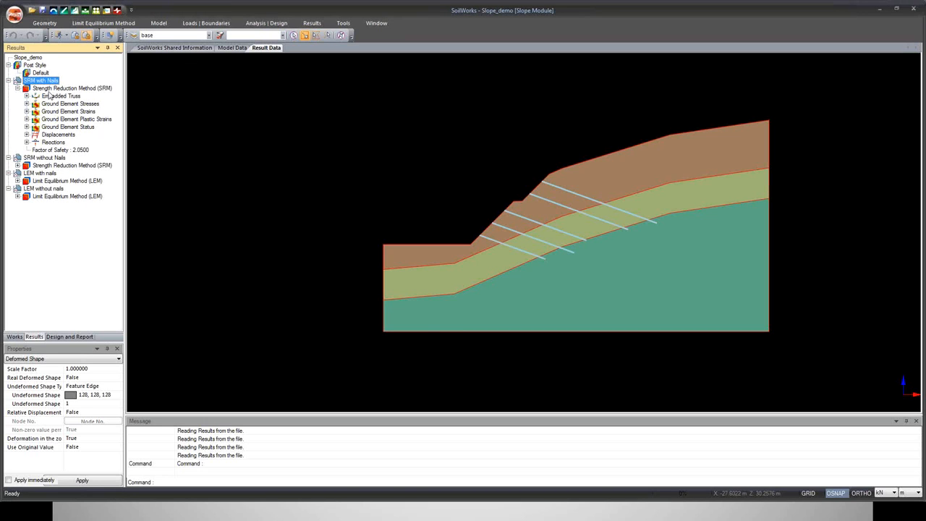
pyautogui.click(77, 151)
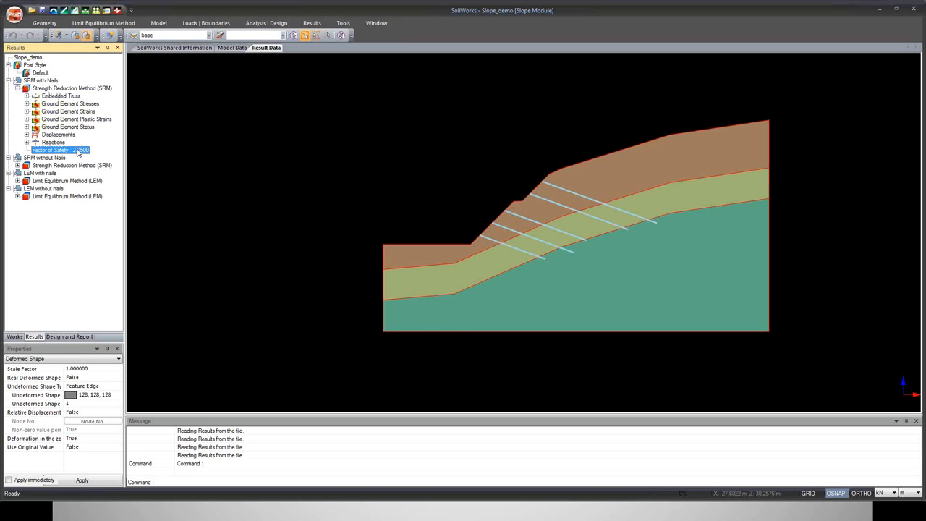
pyautogui.click(17, 165)
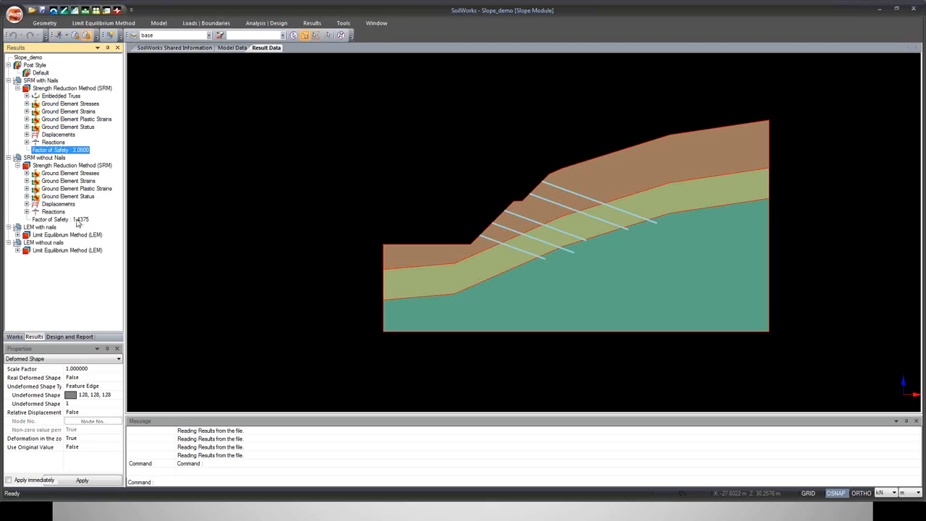
pyautogui.click(80, 220)
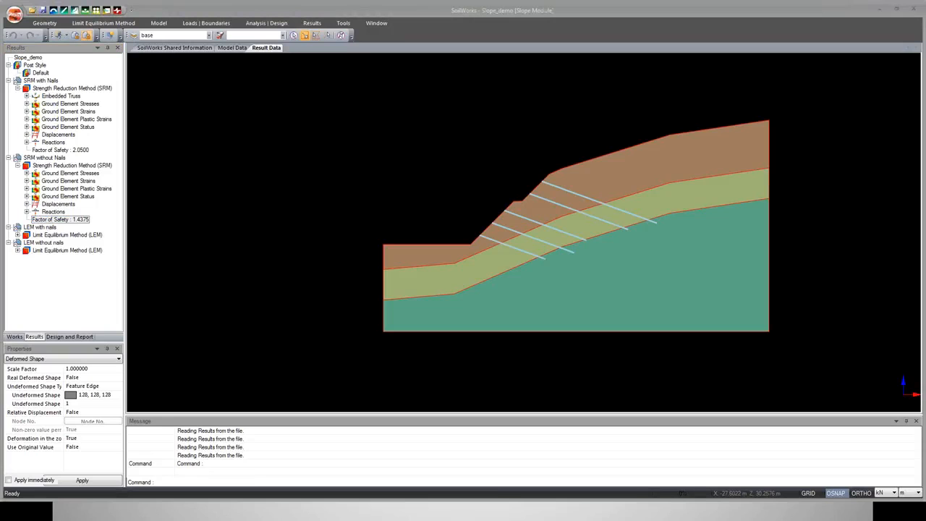
# - Read the factors of safety of the LEM cases with and without nails
pyautogui.click(18, 236)
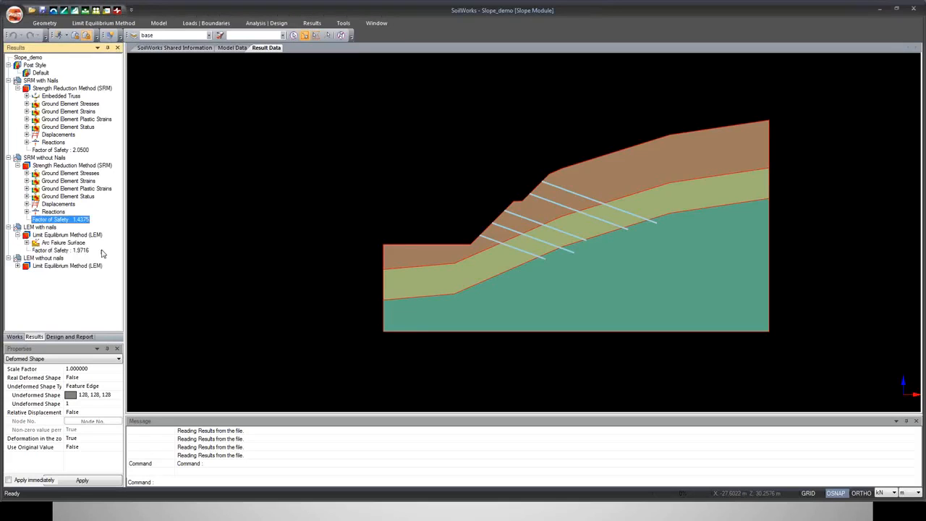
pyautogui.click(81, 251)
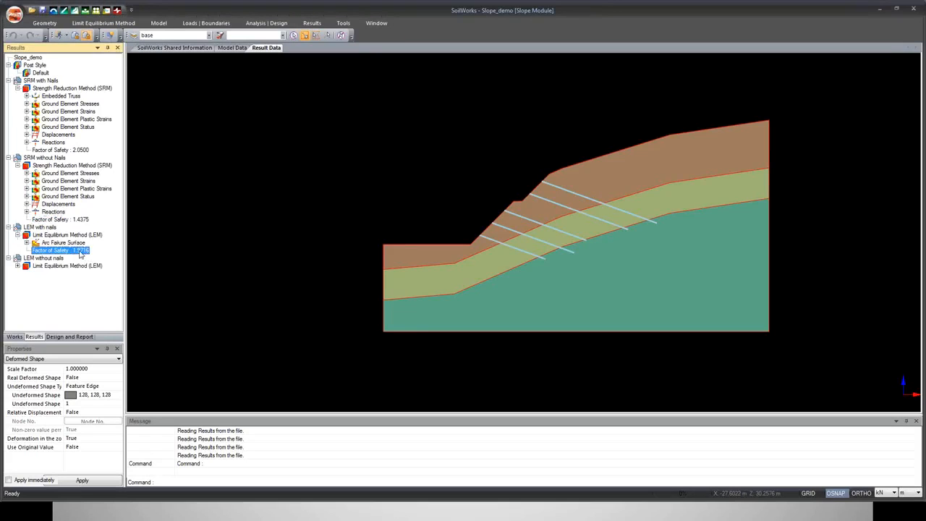
pyautogui.click(18, 265)
pyautogui.click(68, 281)
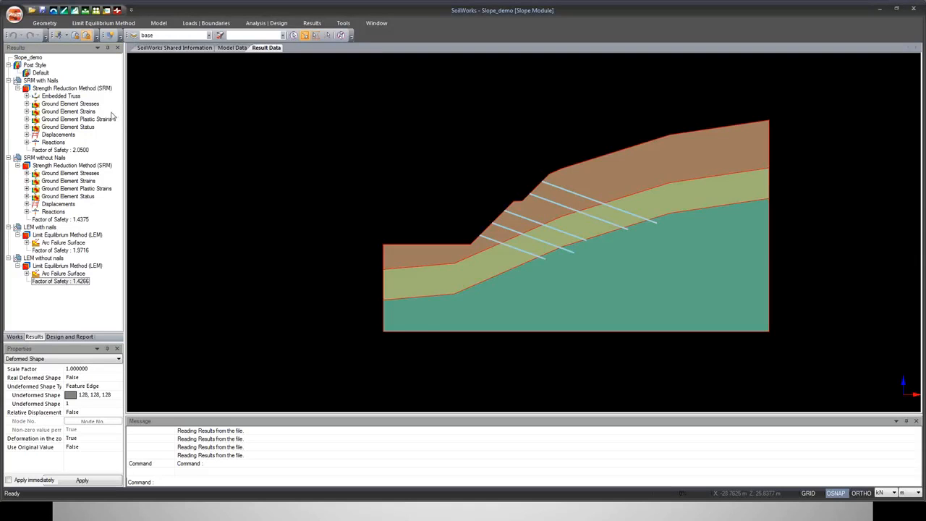
# - Display the horizontal displacement contour of the SRM with Nails case, with the mesh sets switched on
pyautogui.click(27, 135)
pyautogui.click(86, 142)
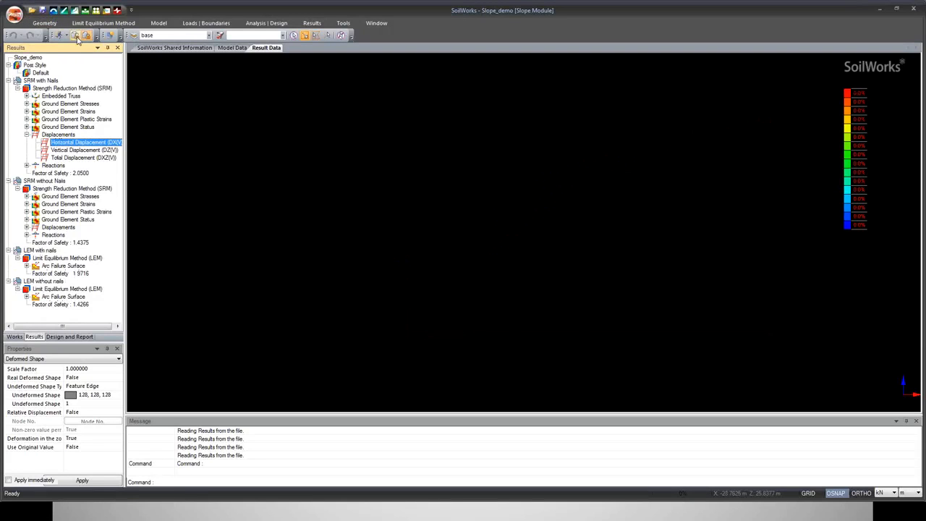
pyautogui.click(15, 336)
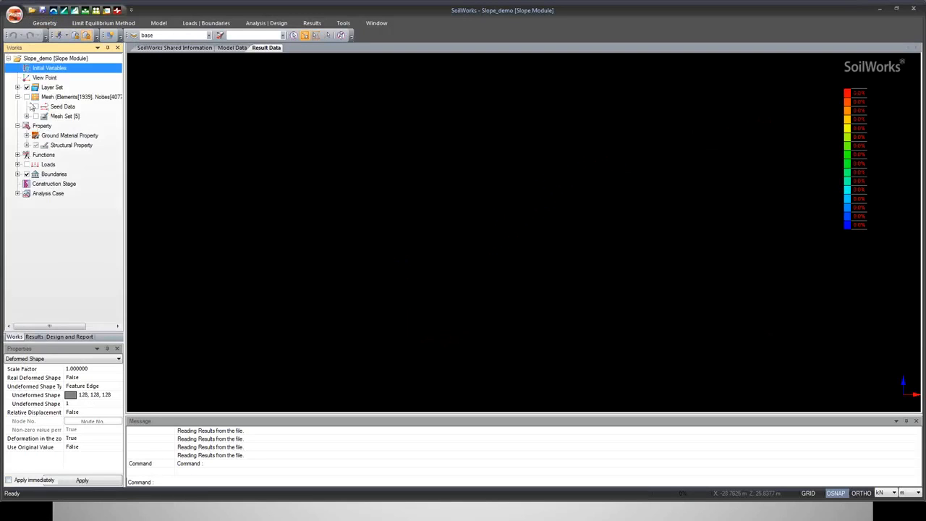
pyautogui.click(35, 116)
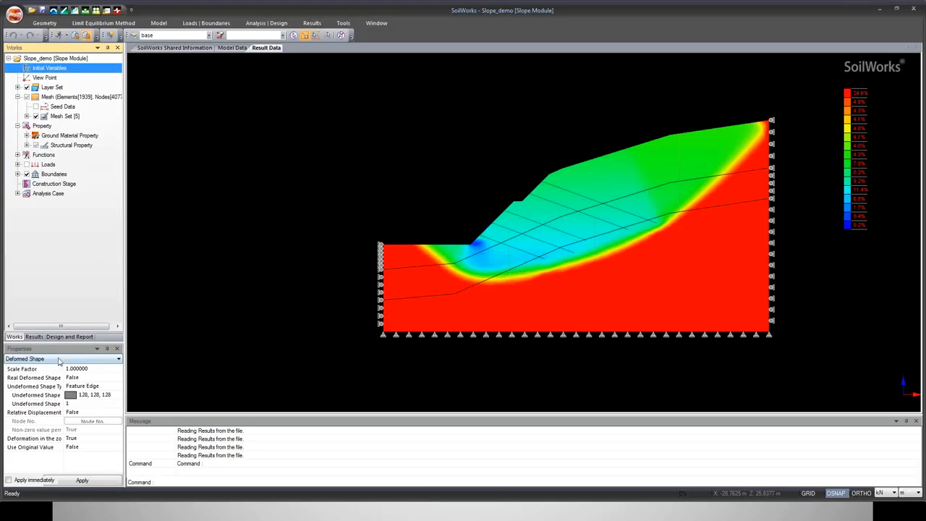
pyautogui.click(35, 337)
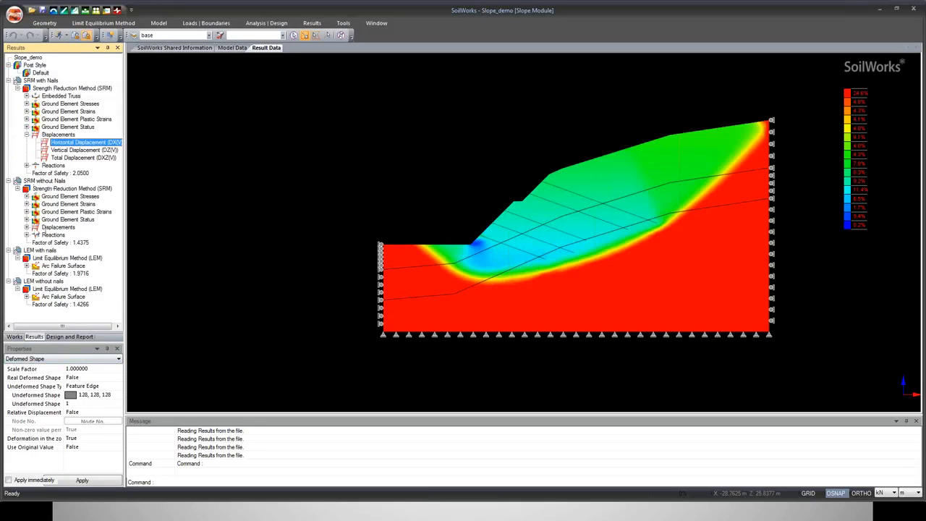
# - Compare the horizontal displacement contour of the SRM without Nails case with that of the SRM with Nails case
pyautogui.click(27, 227)
pyautogui.click(61, 236)
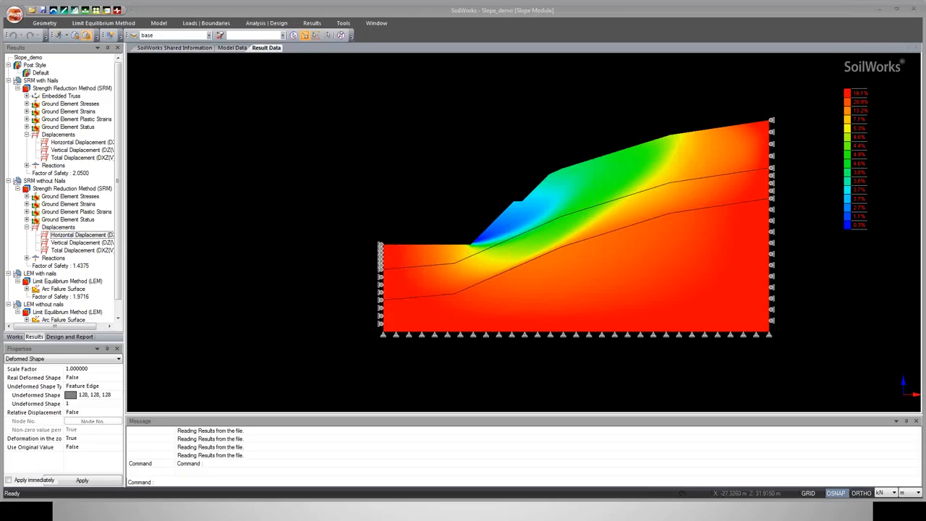
pyautogui.doubleClick(76, 144)
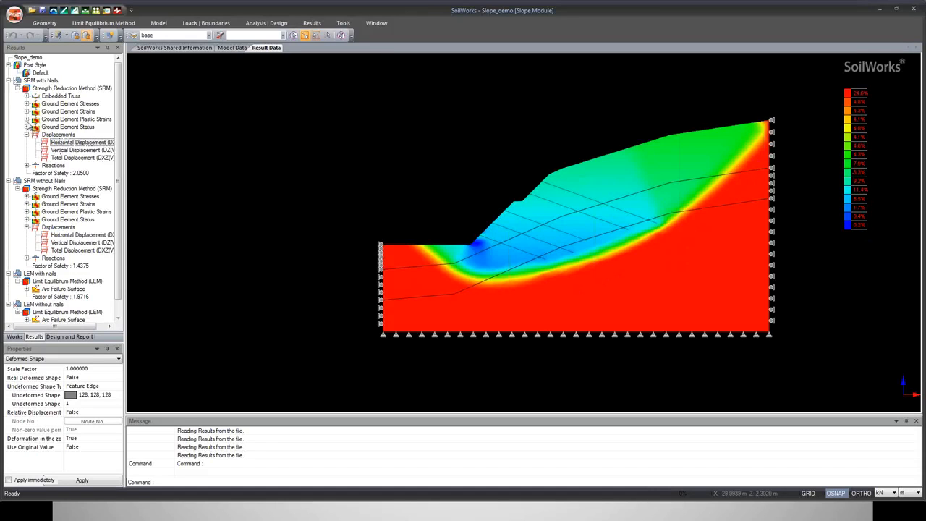
# - View the total stress SXX and SYY contours of the SRM with Nails case and collapse both SRM result lists
pyautogui.click(27, 104)
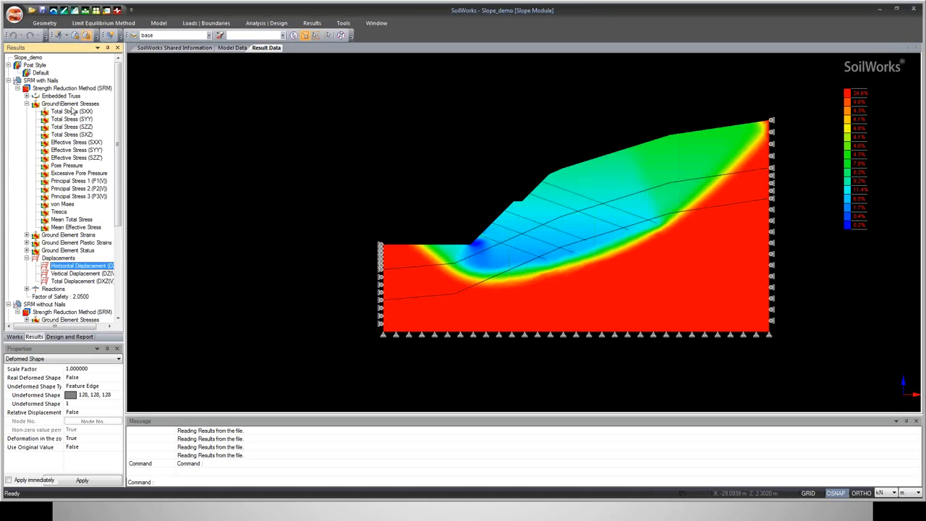
pyautogui.click(73, 111)
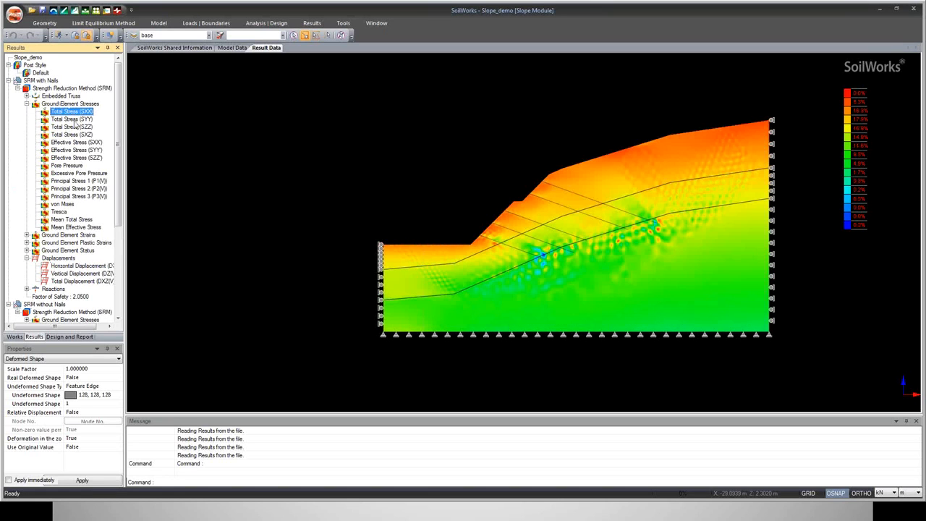
pyautogui.click(72, 119)
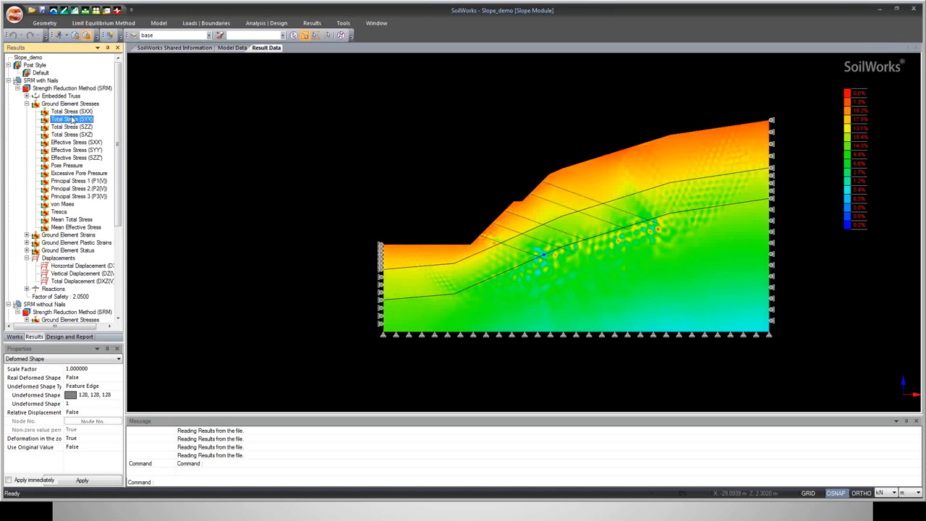
pyautogui.click(27, 104)
pyautogui.click(17, 88)
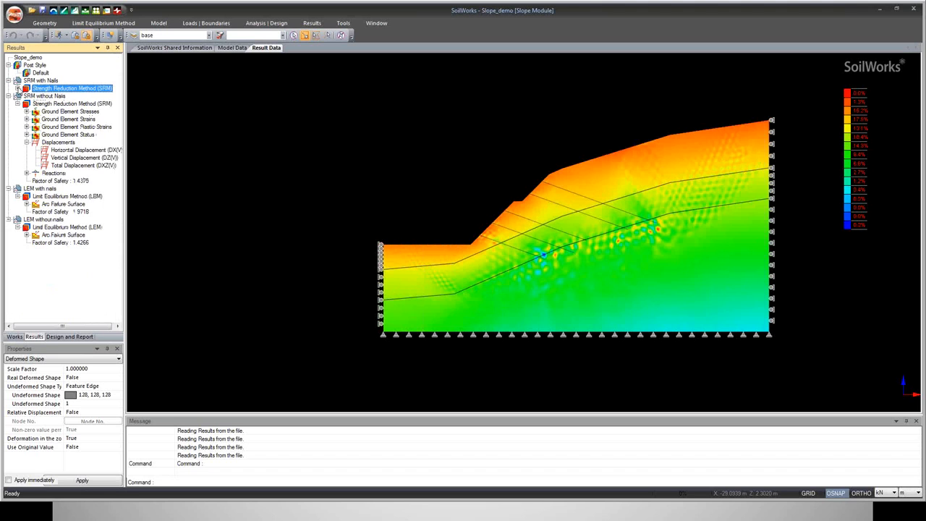
pyautogui.click(17, 103)
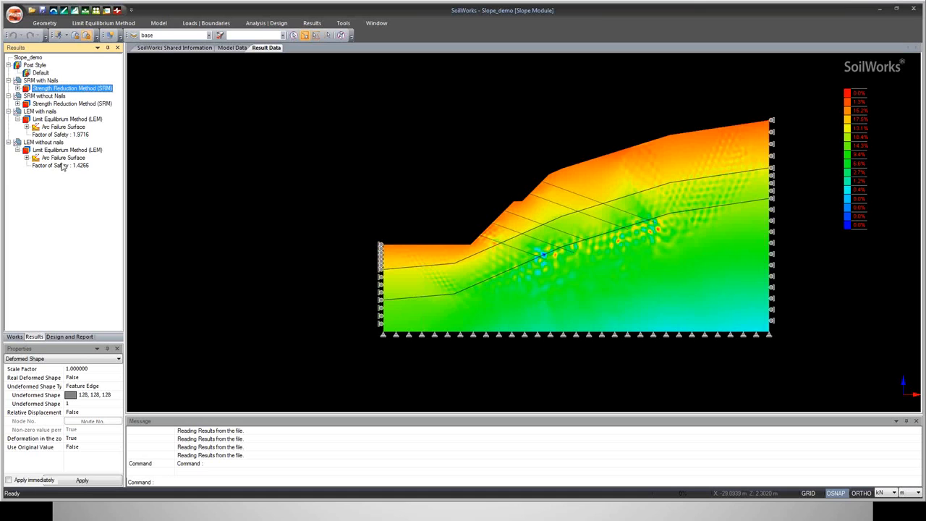
# - Inspect the LEM without nails arc failure surfaces: show the first arc of center 10 and the trial arcs of a center inside the grid
pyautogui.click(27, 158)
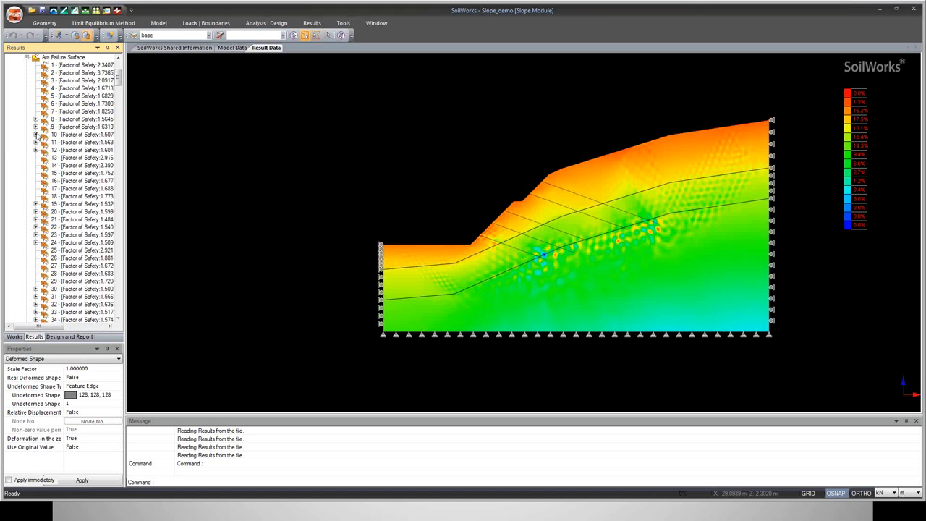
pyautogui.click(35, 134)
pyautogui.click(83, 141)
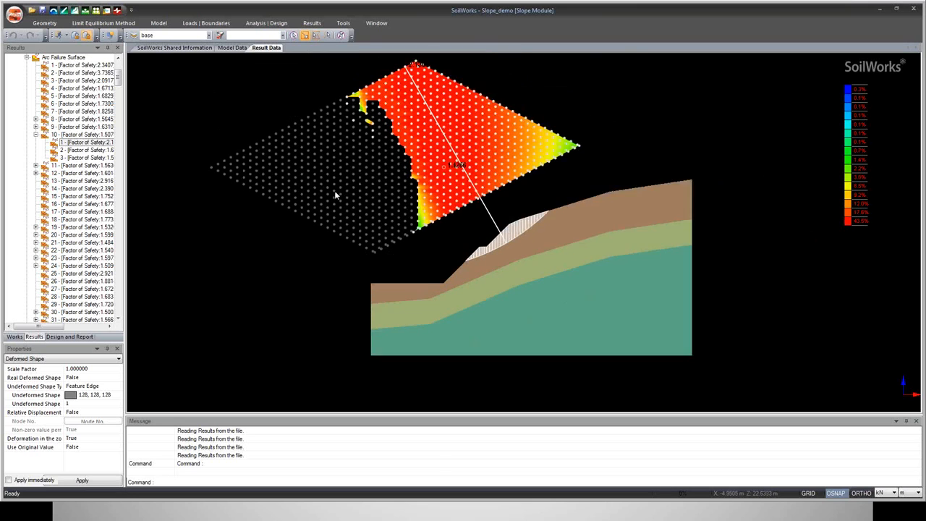
pyautogui.scroll(-1, 335, 194)
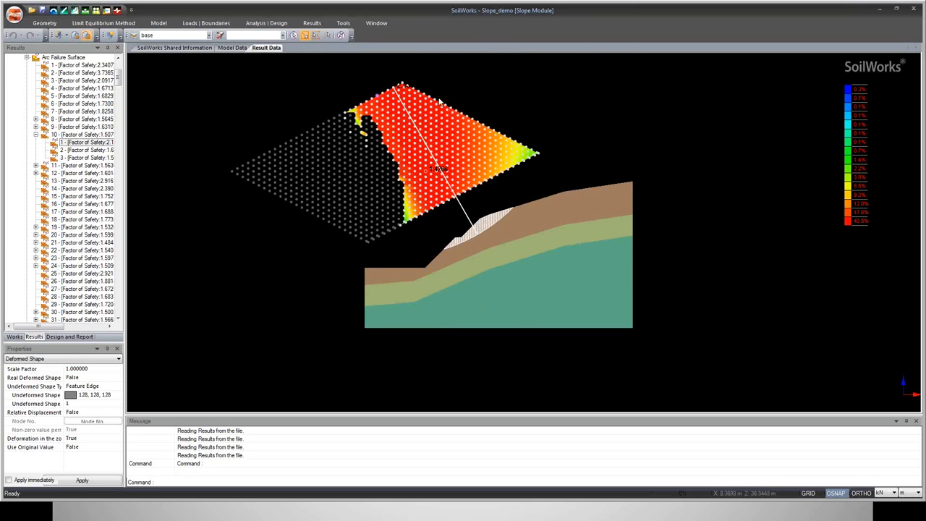
pyautogui.click(426, 176)
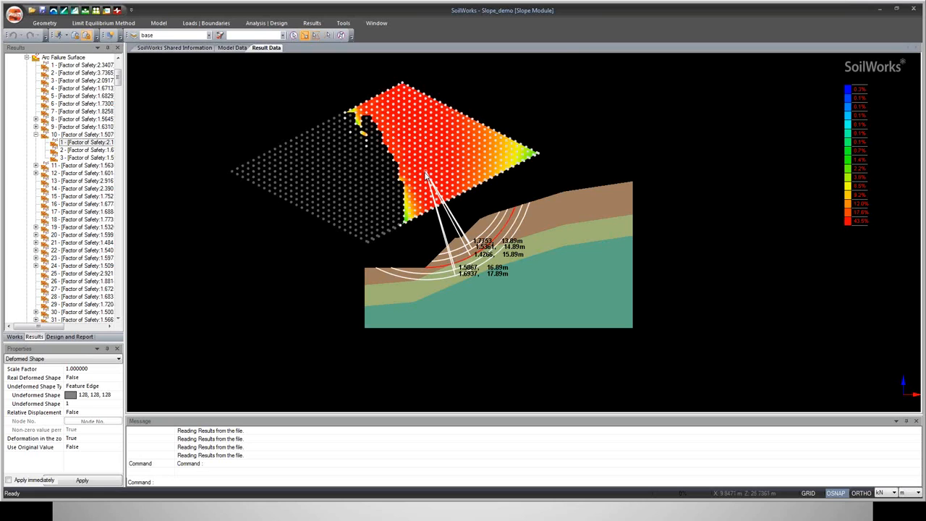
pyautogui.click(499, 240)
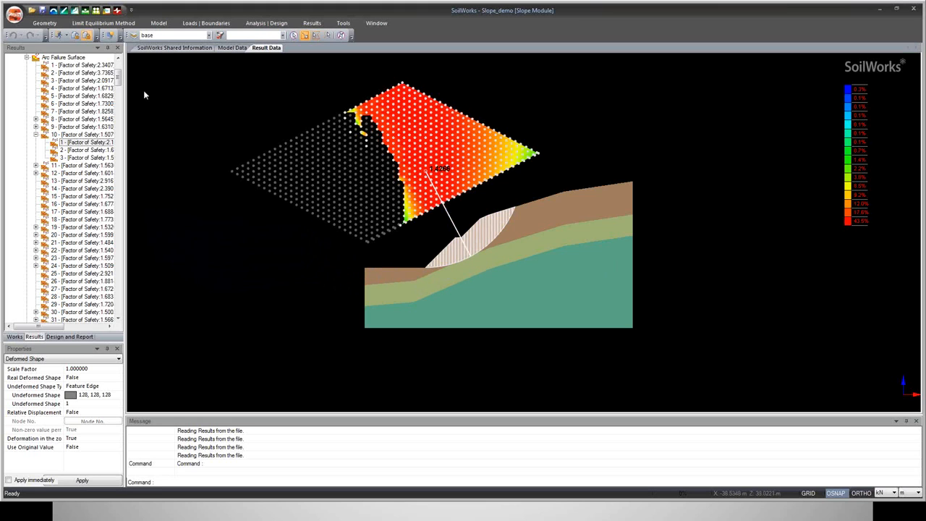
# - Display the horizontal displacement contour of the SRM without Nails case
pyautogui.scroll(1, 118, 80)
pyautogui.scroll(4, 118, 80)
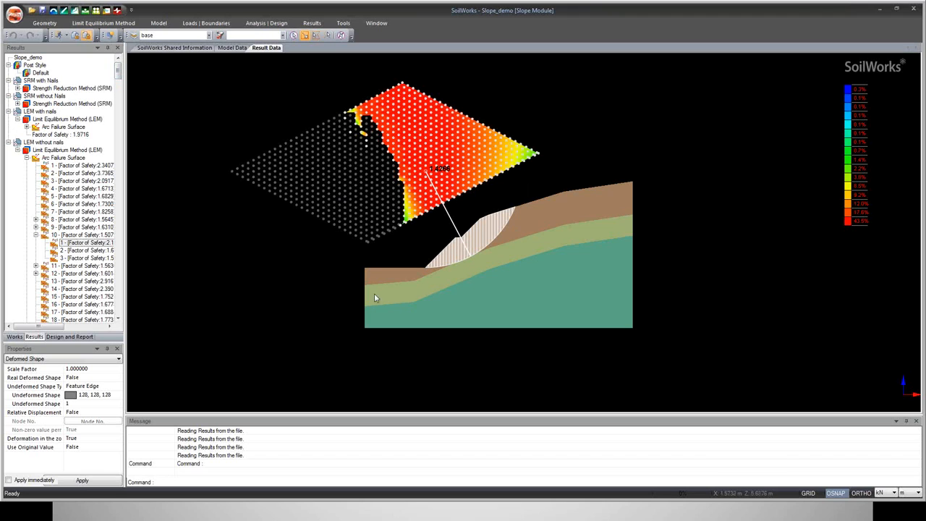
pyautogui.click(17, 106)
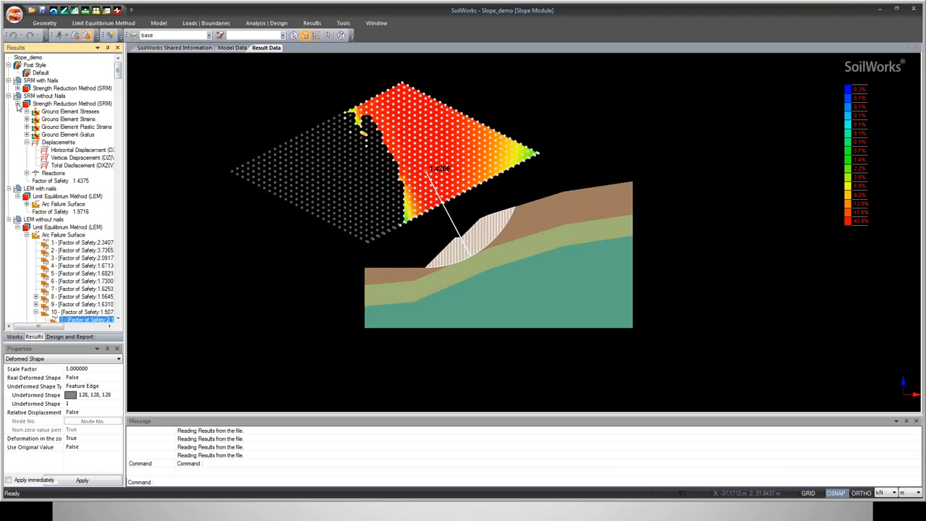
pyautogui.doubleClick(81, 151)
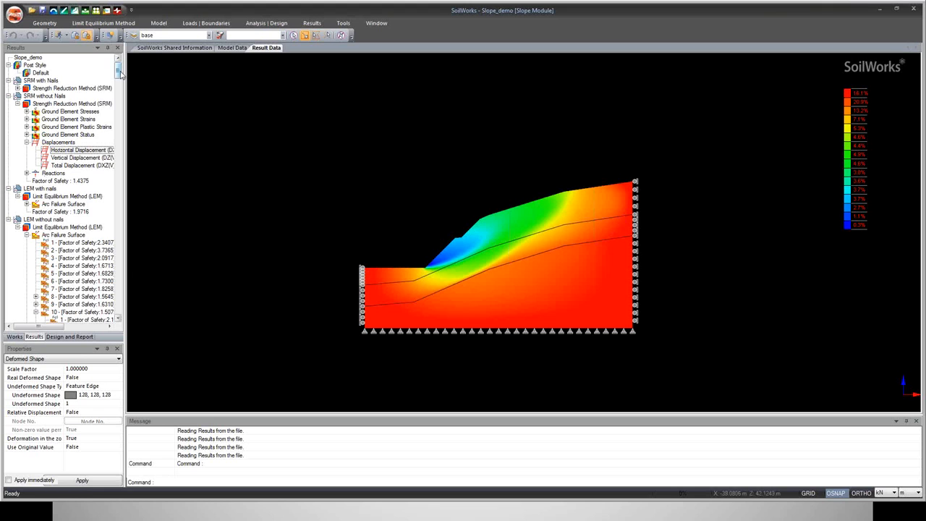
# - Inspect the LEM without nails failure surfaces: the first arc of center 22, a grid center's trial arcs, and the sliced critical arc
pyautogui.scroll(-2, 121, 76)
pyautogui.scroll(-8, 120, 76)
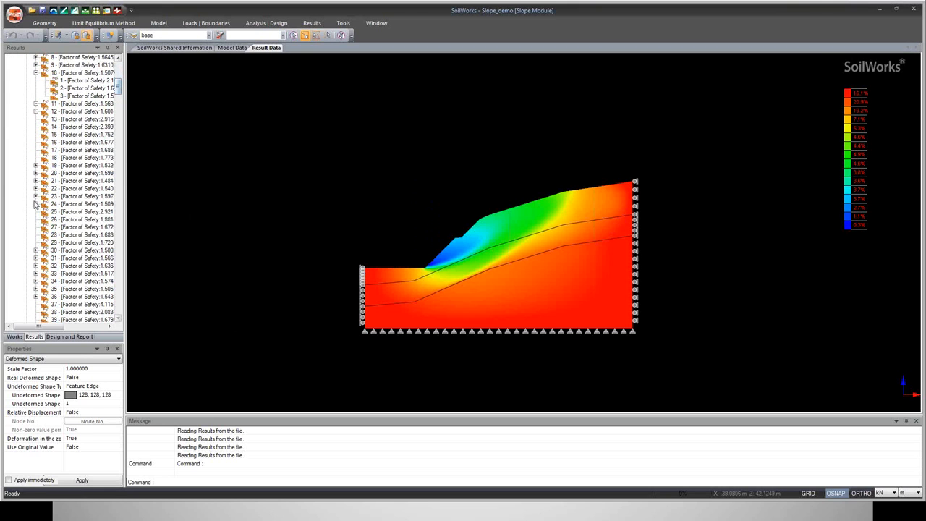
pyautogui.click(36, 188)
pyautogui.click(71, 197)
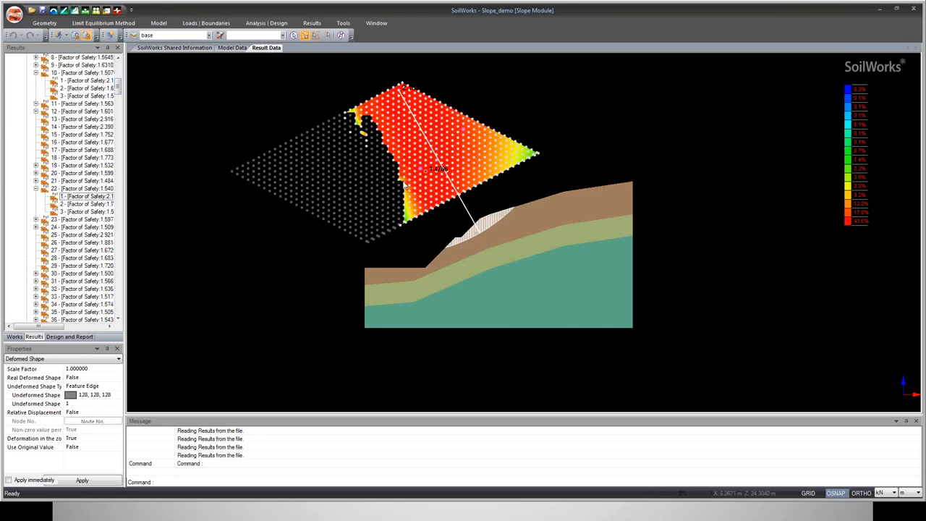
pyautogui.click(429, 172)
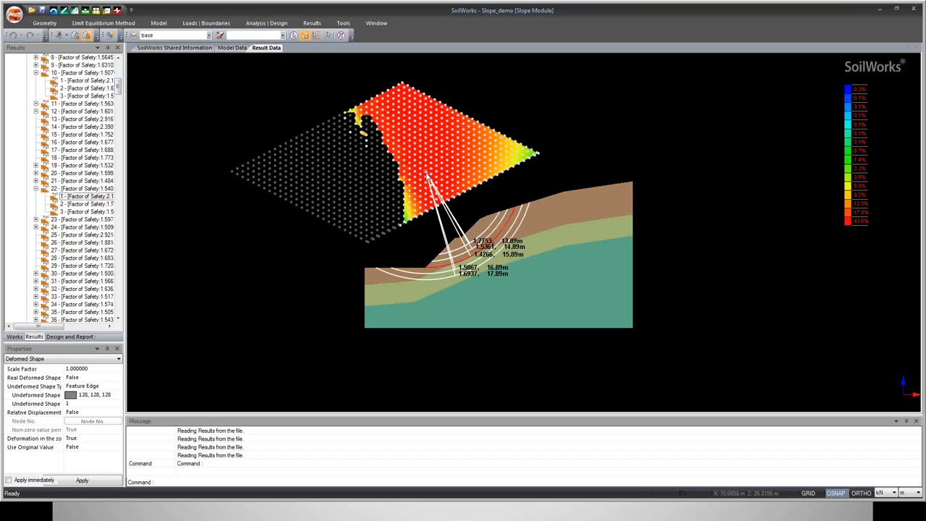
pyautogui.click(494, 246)
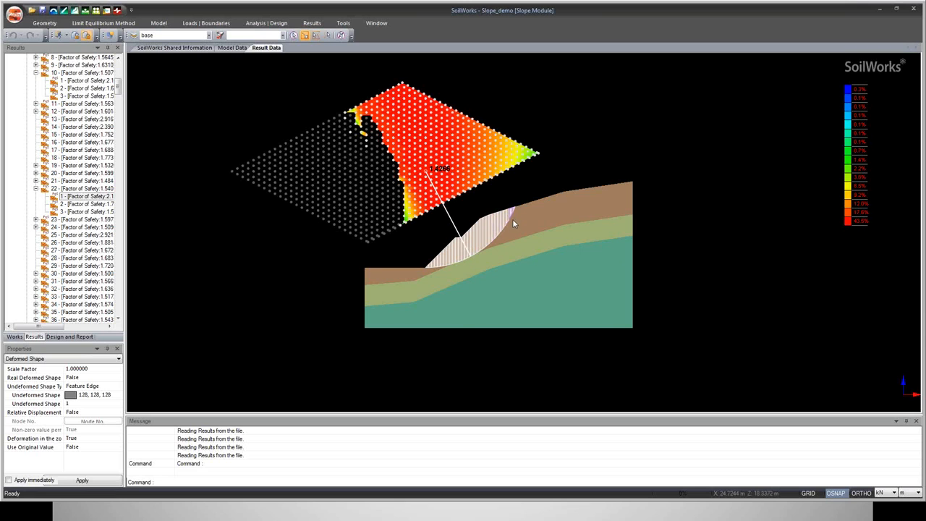
# - Open the free body diagram of slice 22/30 on the critical arc and read its component list to the end
pyautogui.click(489, 244)
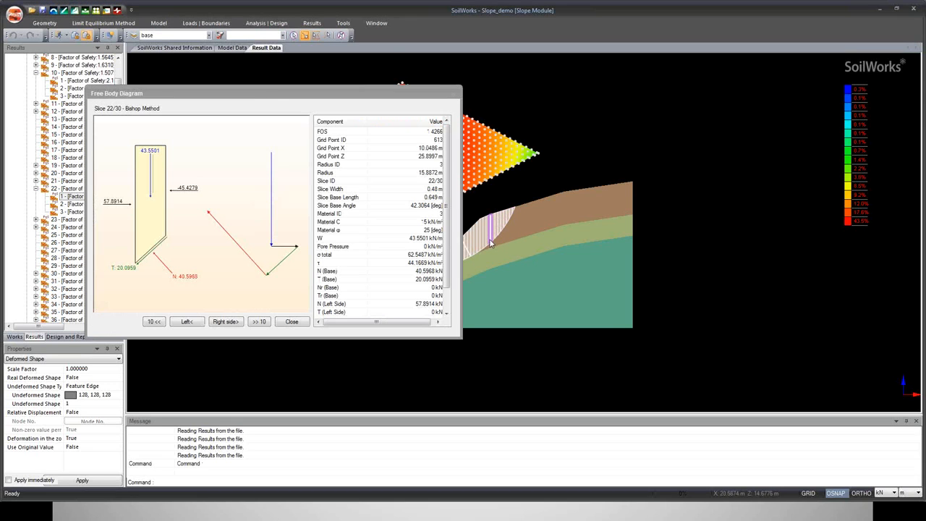
pyautogui.moveTo(254, 92); pyautogui.dragTo(396, 107)
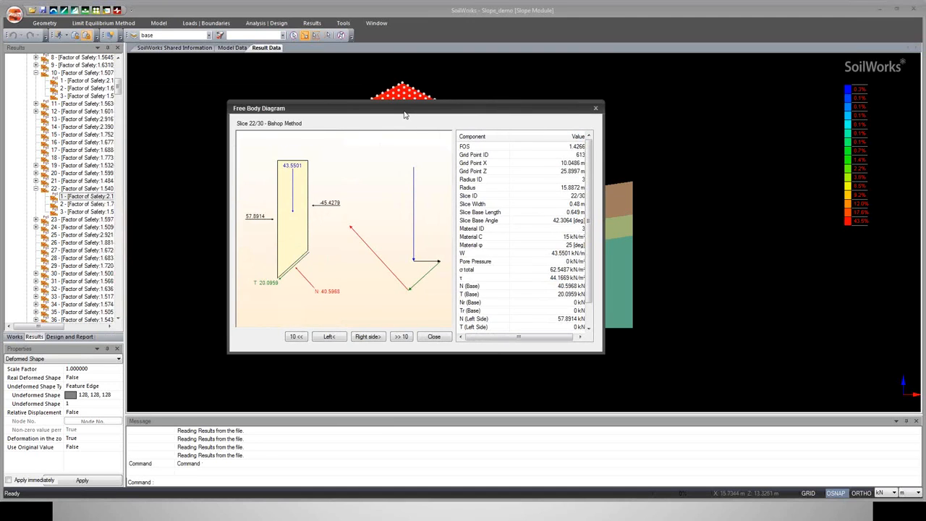
pyautogui.click(589, 328)
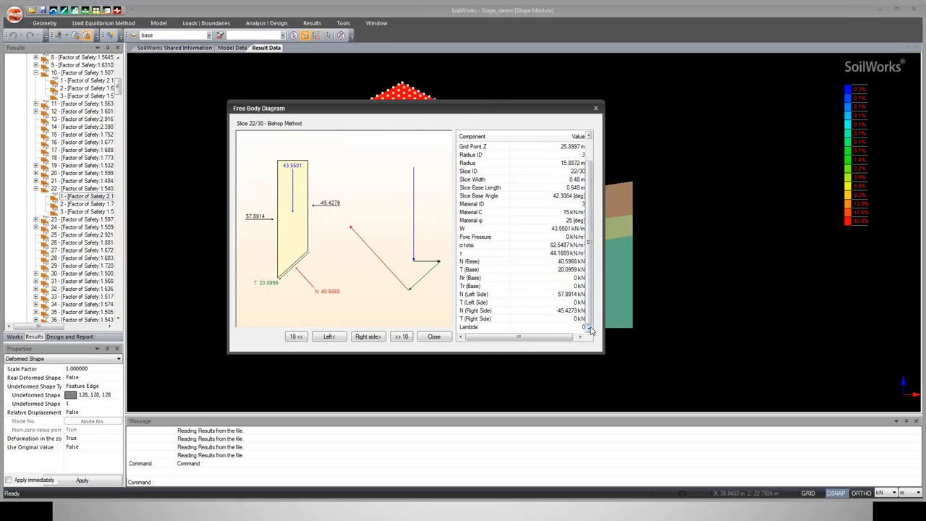
# - Step the free body diagram through the following slices up to slice 28/30, and close the diagram
pyautogui.click(366, 337)
pyautogui.click(364, 338)
pyautogui.click(365, 337)
pyautogui.click(365, 337)
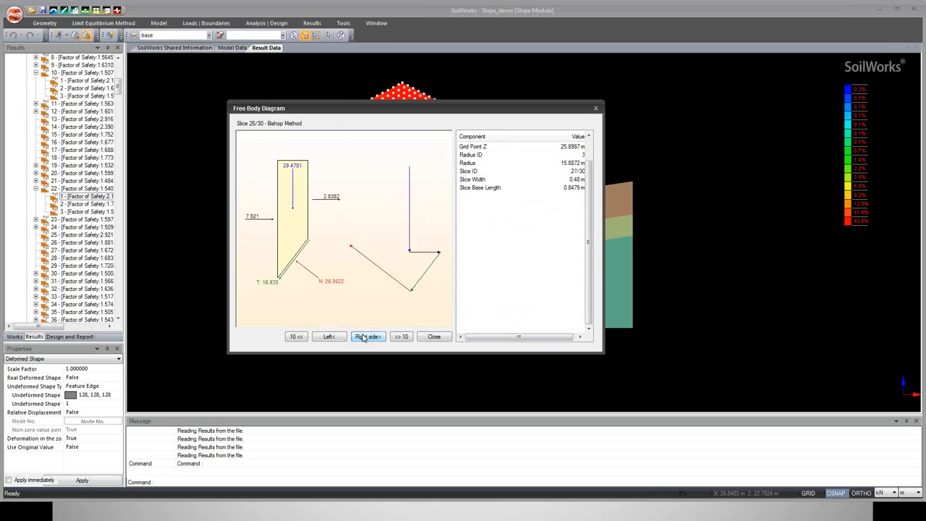
pyautogui.click(364, 337)
pyautogui.click(365, 337)
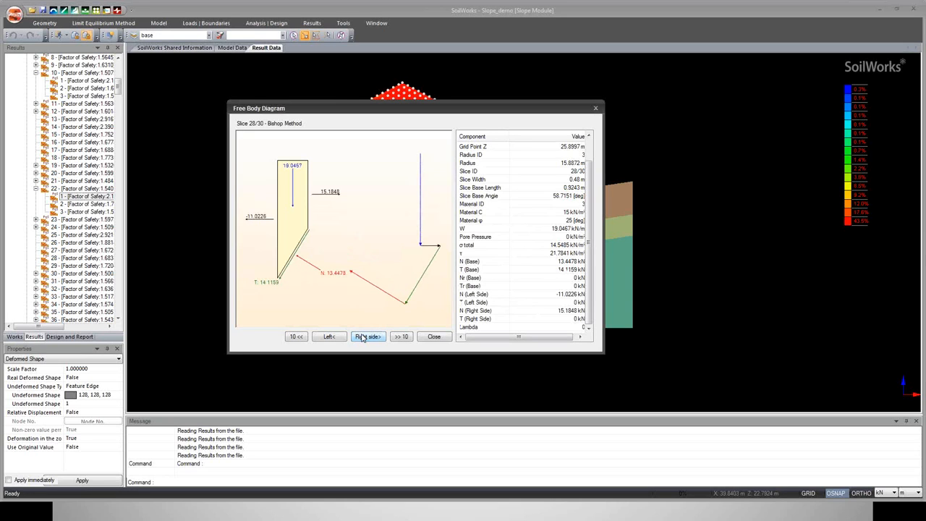
pyautogui.click(595, 109)
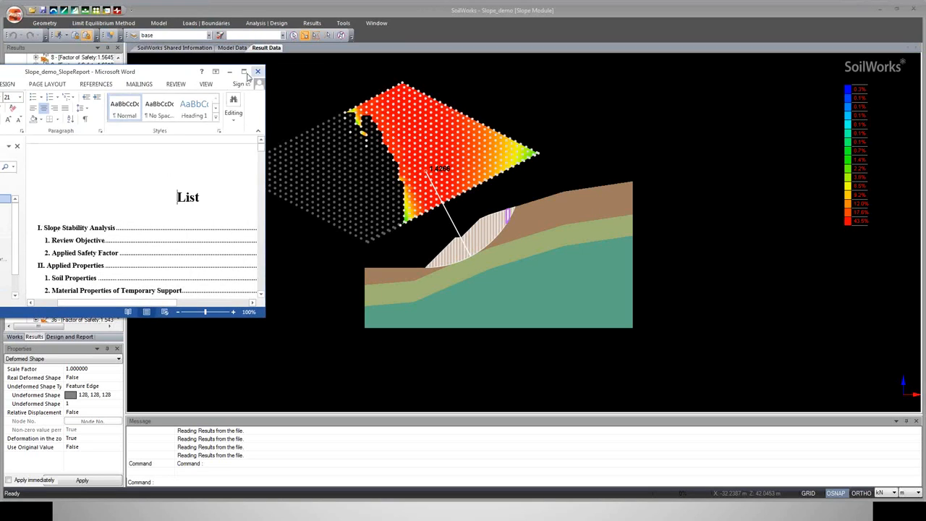
# - Switch to the Slope_demo_SlopeReport document in Word, maximize it, and read the contents list and the applied safety factor section
pyautogui.click(244, 73)
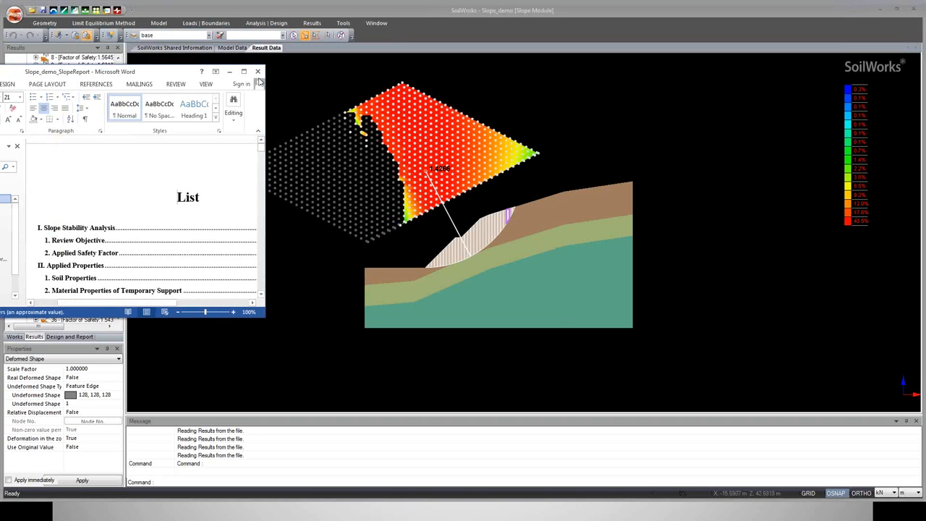
pyautogui.click(244, 72)
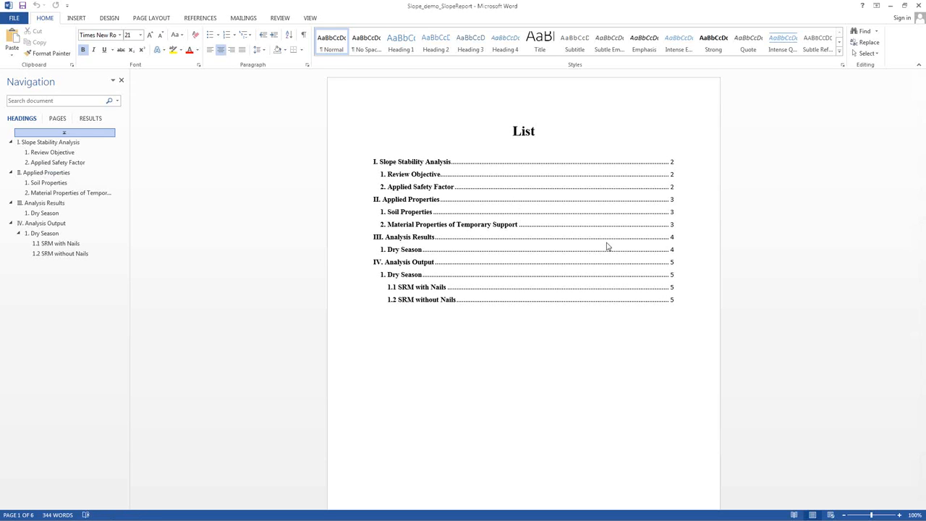
pyautogui.scroll(-8, 765, 222)
pyautogui.scroll(-2, 695, 246)
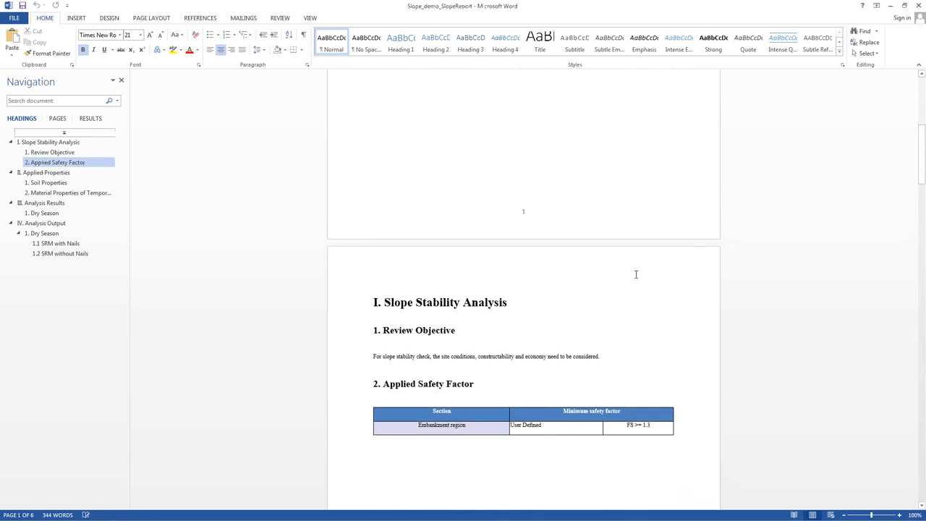
pyautogui.scroll(-1, 614, 290)
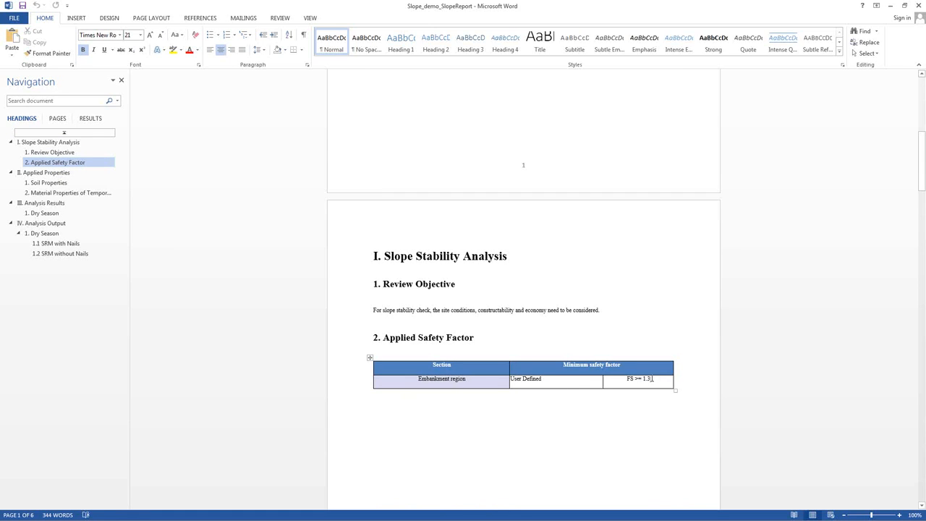
pyautogui.moveTo(651, 379); pyautogui.dragTo(644, 367)
pyautogui.click(750, 350)
pyautogui.scroll(-8, 500, 357)
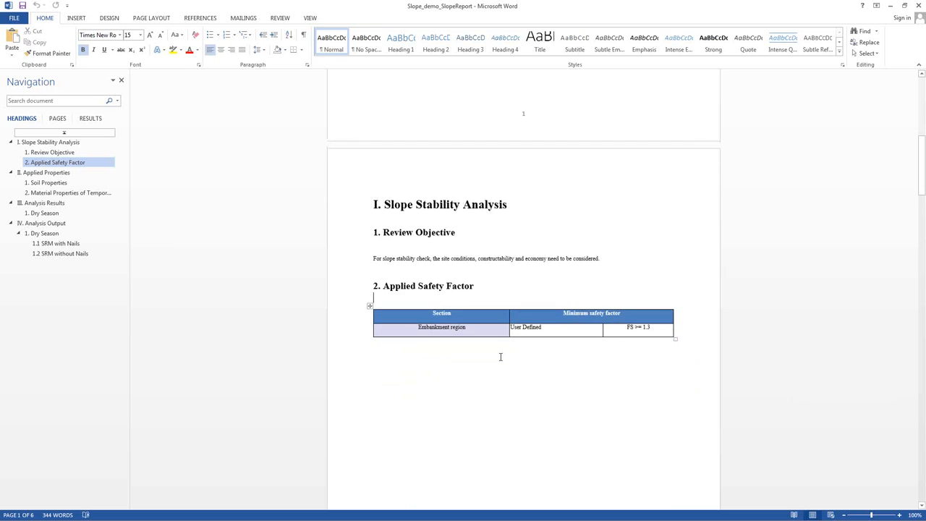
# - Review the report's applied properties, dry season analysis results and analysis output sections, and close the report
pyautogui.scroll(-2, 500, 357)
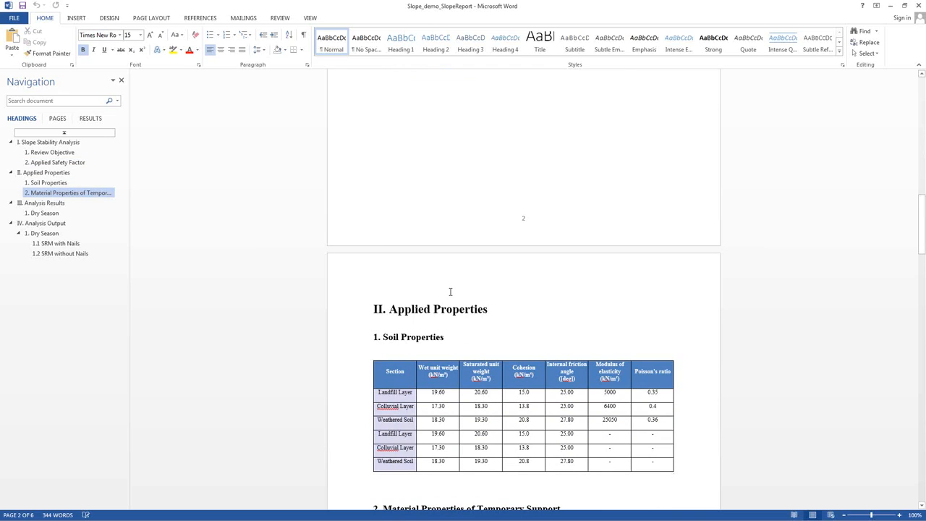
pyautogui.scroll(-6, 449, 287)
pyautogui.scroll(-4, 447, 285)
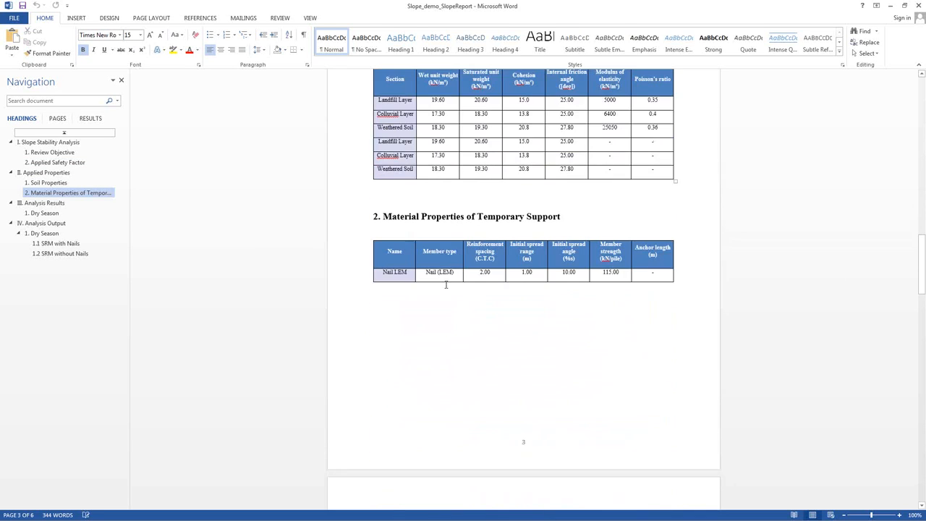
pyautogui.scroll(-10, 427, 267)
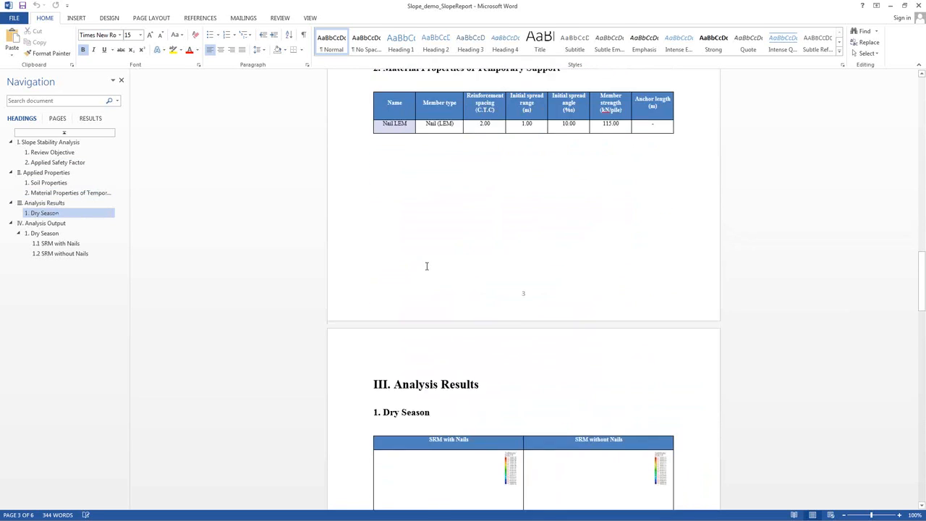
pyautogui.scroll(-4, 470, 245)
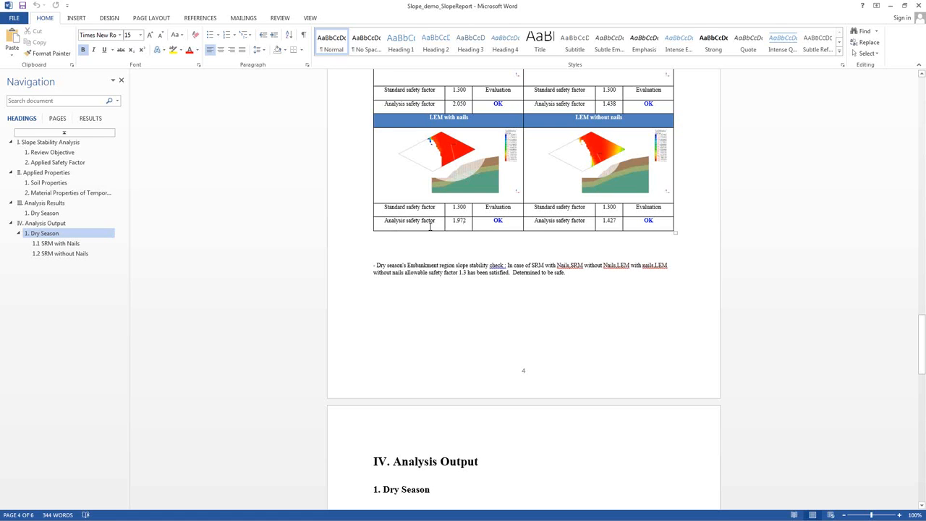
pyautogui.scroll(-20, 430, 226)
pyautogui.scroll(20, 430, 212)
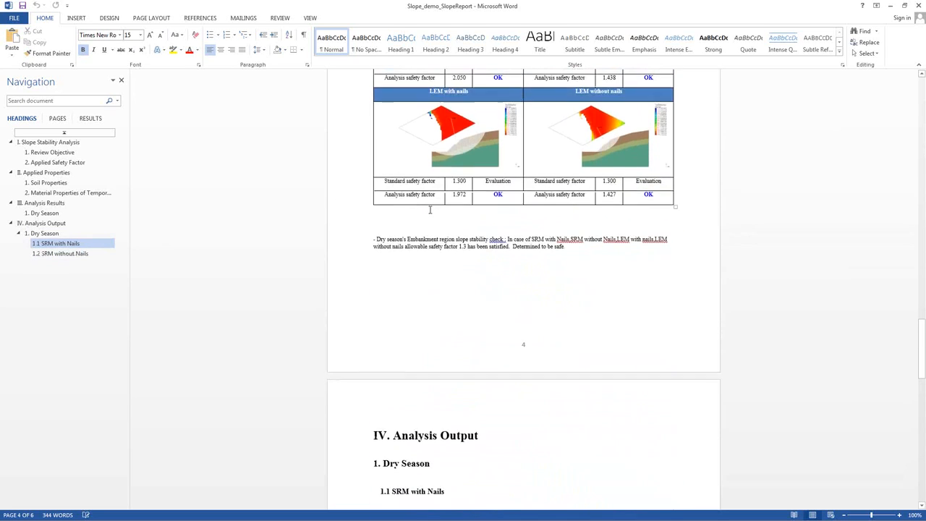
pyautogui.click(918, 5)
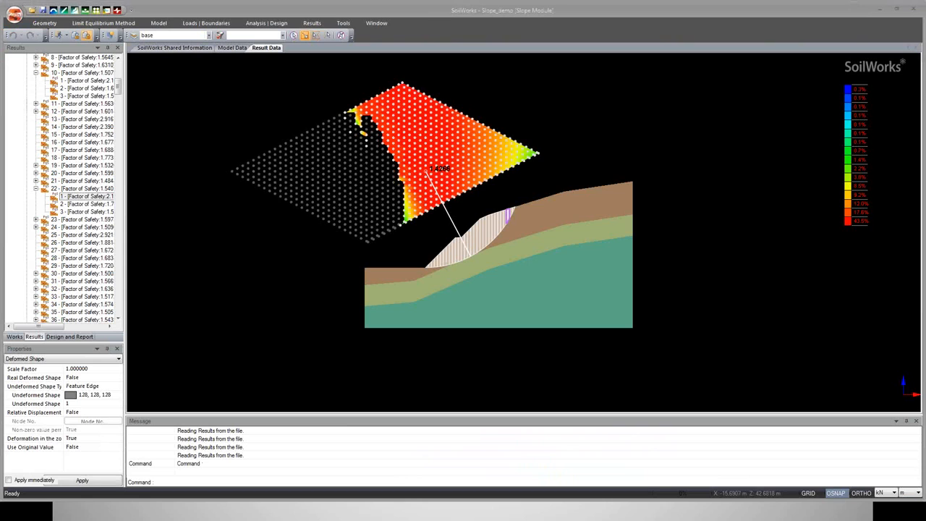
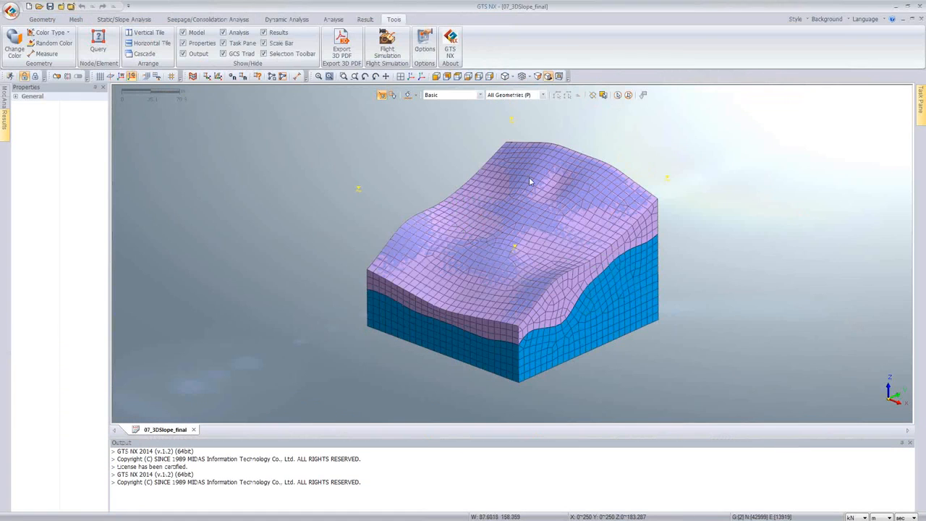
# - Switch to GTS NX and examine the two-layer 3D slope mesh of 07_3DSlope_final from several angles
pyautogui.moveTo(479, 239); pyautogui.dragTo(594, 246, button='middle')
pyautogui.moveTo(326, 260); pyautogui.dragTo(402, 297, button='middle')
pyautogui.moveTo(473, 225); pyautogui.dragTo(455, 286, button='middle')
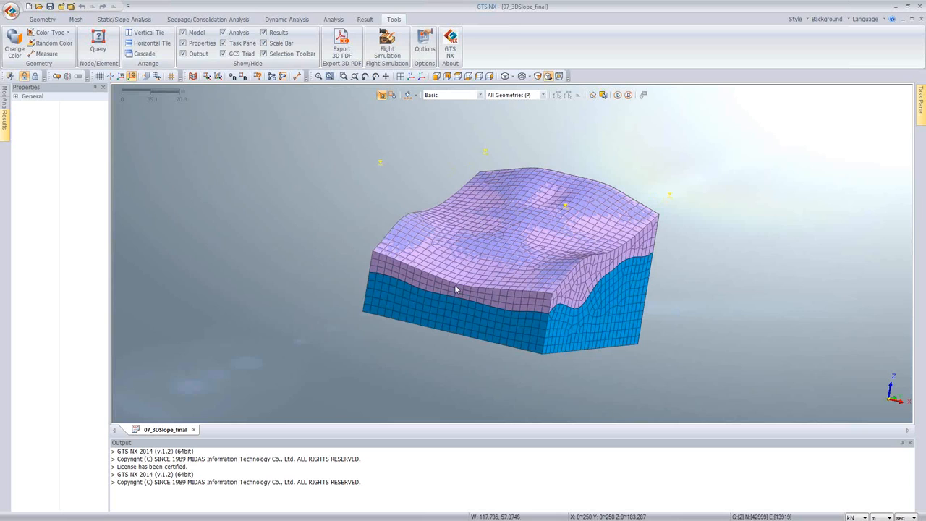
pyautogui.moveTo(512, 286); pyautogui.dragTo(476, 281, button='middle')
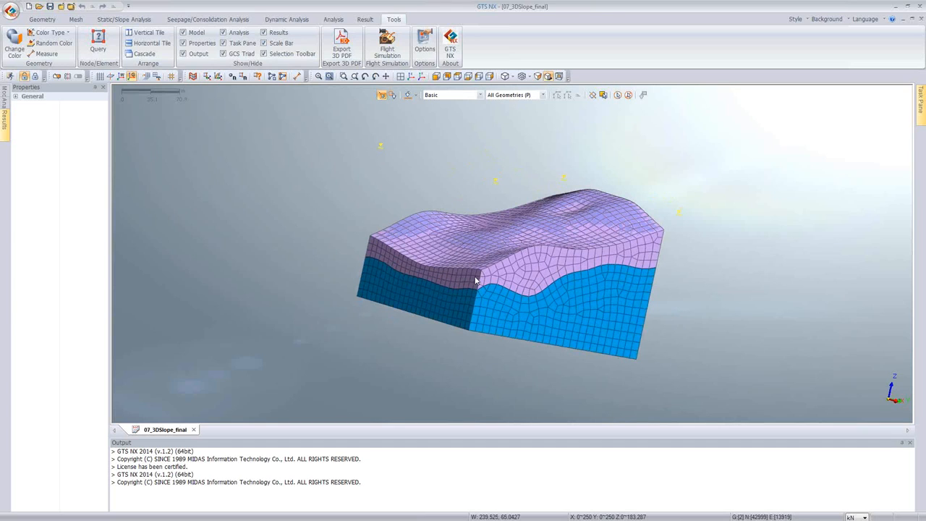
pyautogui.moveTo(409, 253); pyautogui.dragTo(419, 275, button='middle')
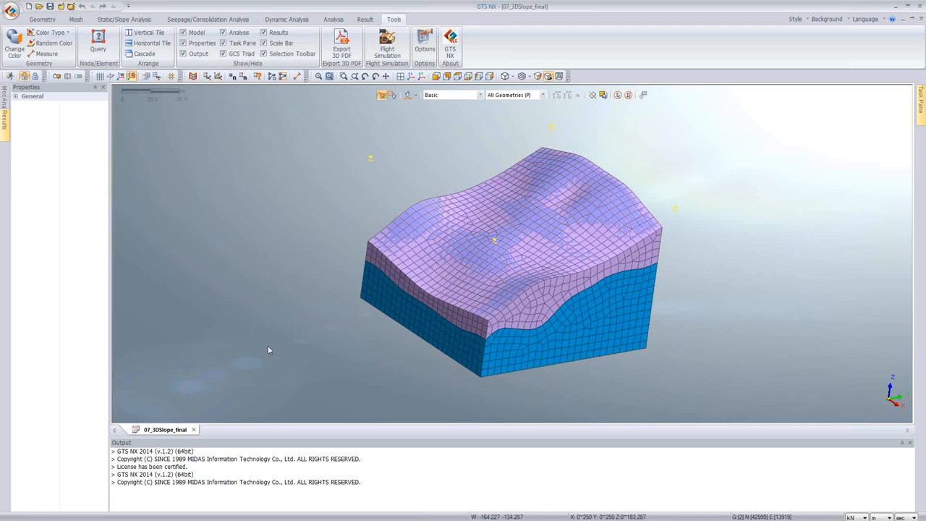
pyautogui.click(45, 19)
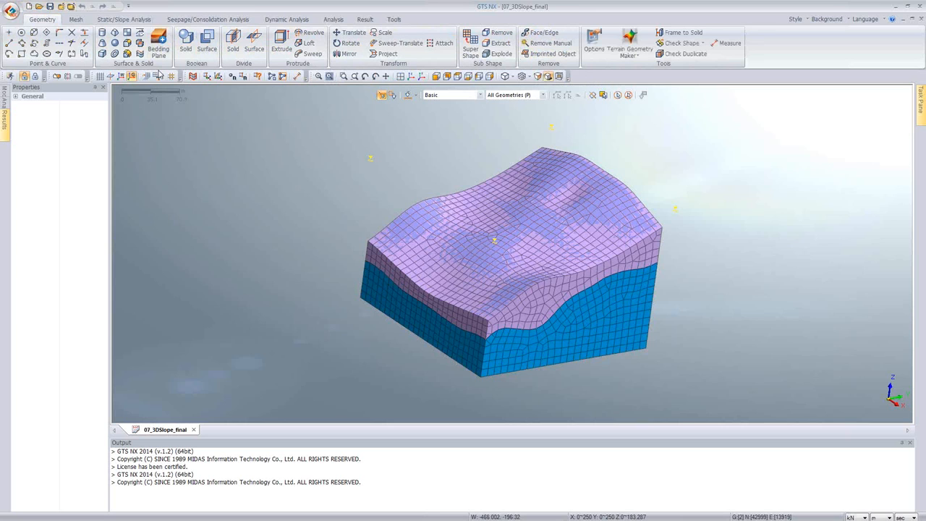
pyautogui.click(76, 19)
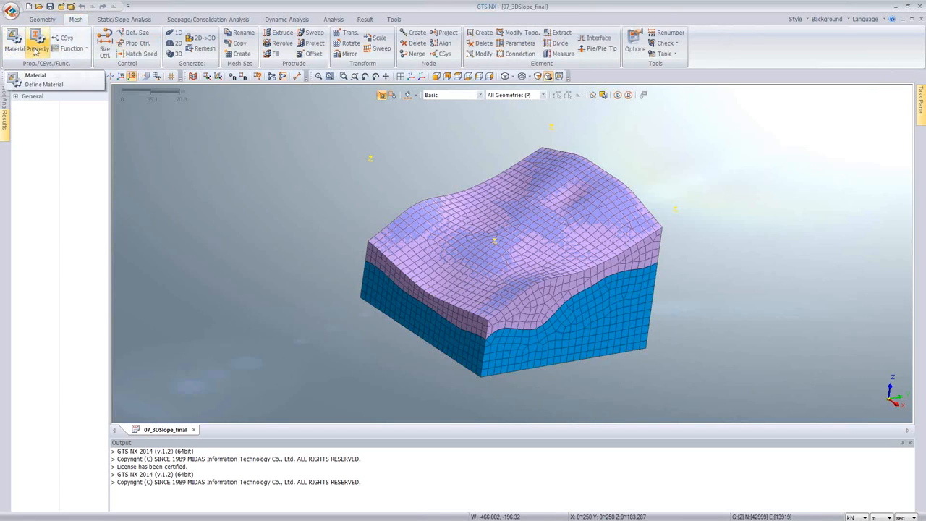
pyautogui.click(108, 21)
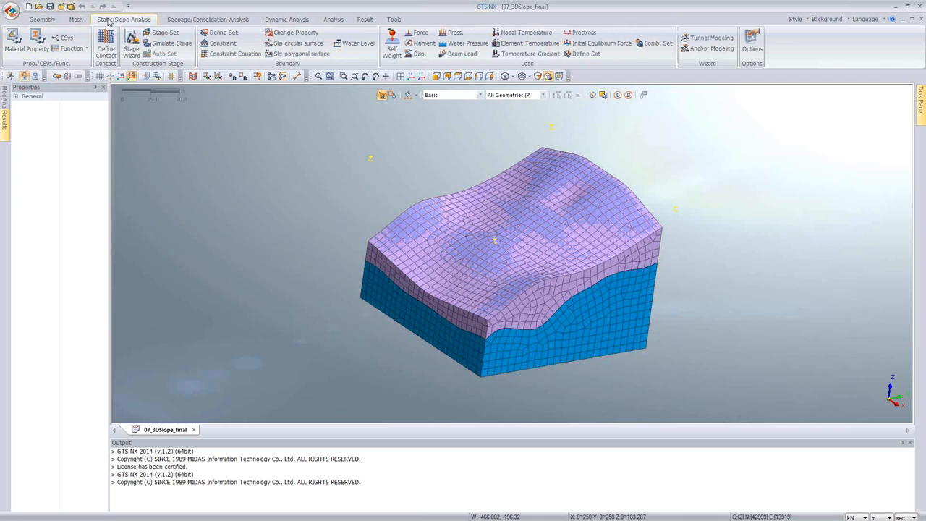
pyautogui.click(185, 19)
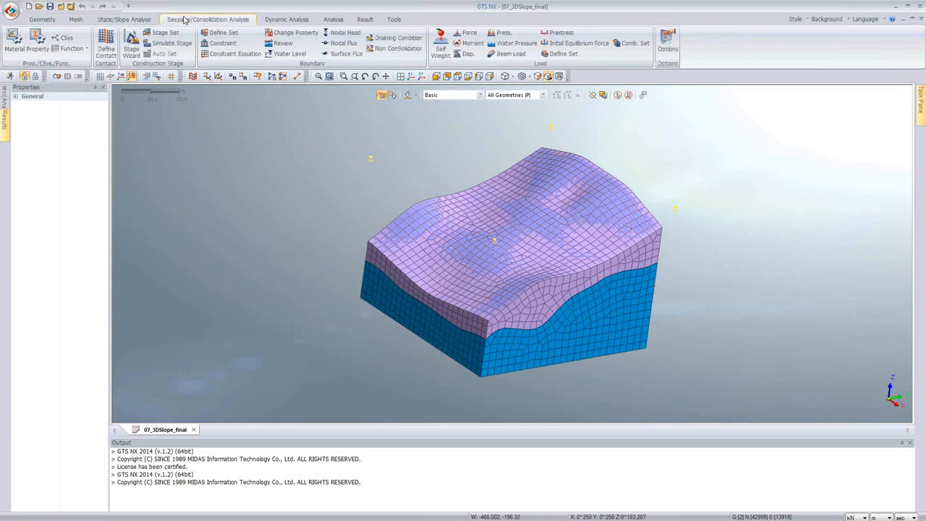
pyautogui.click(271, 20)
pyautogui.click(327, 20)
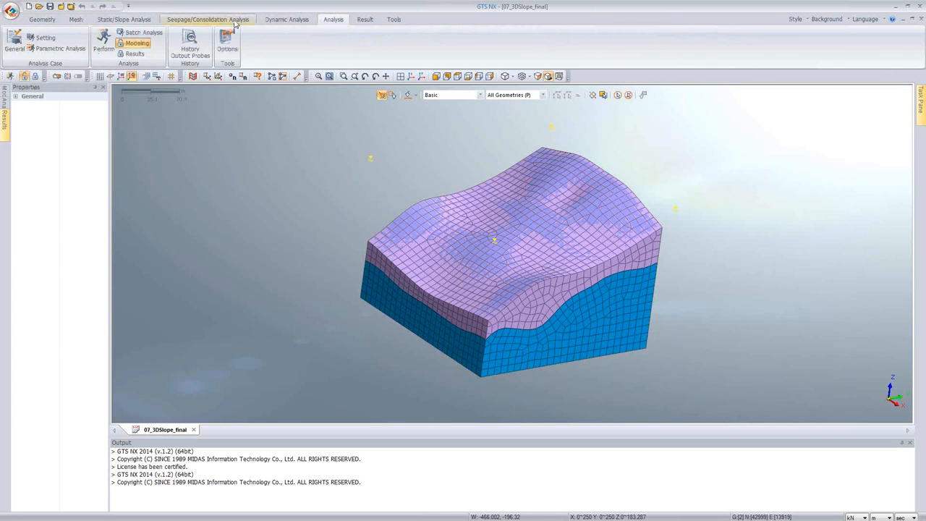
# - Inspect the general, porous and non-linear properties of the Bed rock material, and close its definition unchanged
pyautogui.click(76, 19)
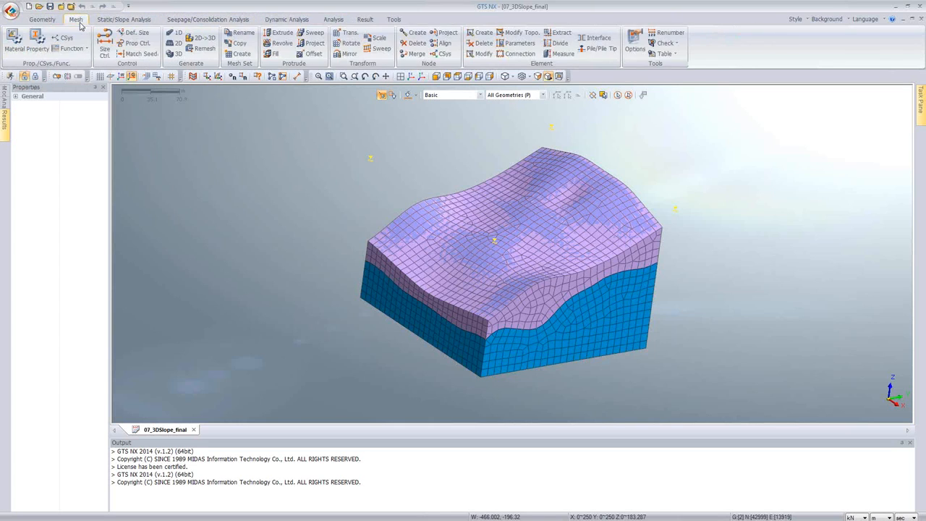
pyautogui.click(14, 40)
pyautogui.click(72, 118)
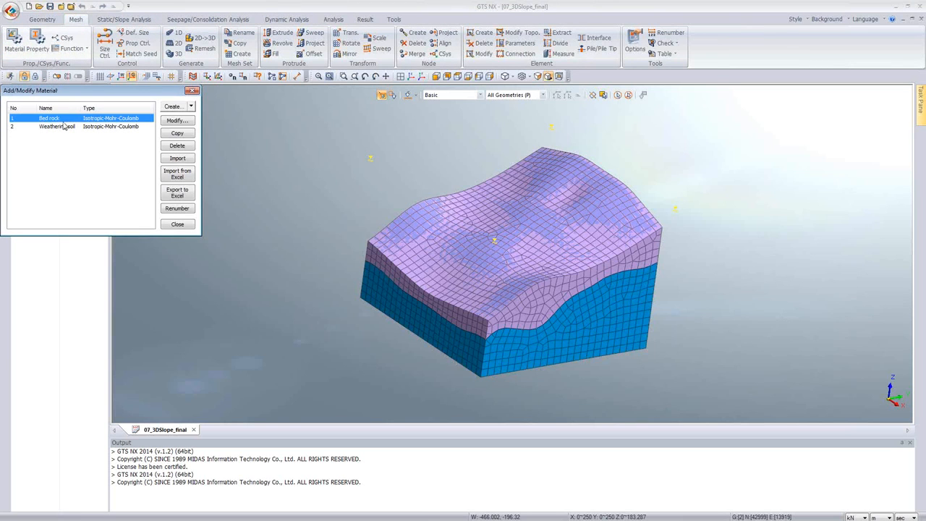
pyautogui.click(175, 121)
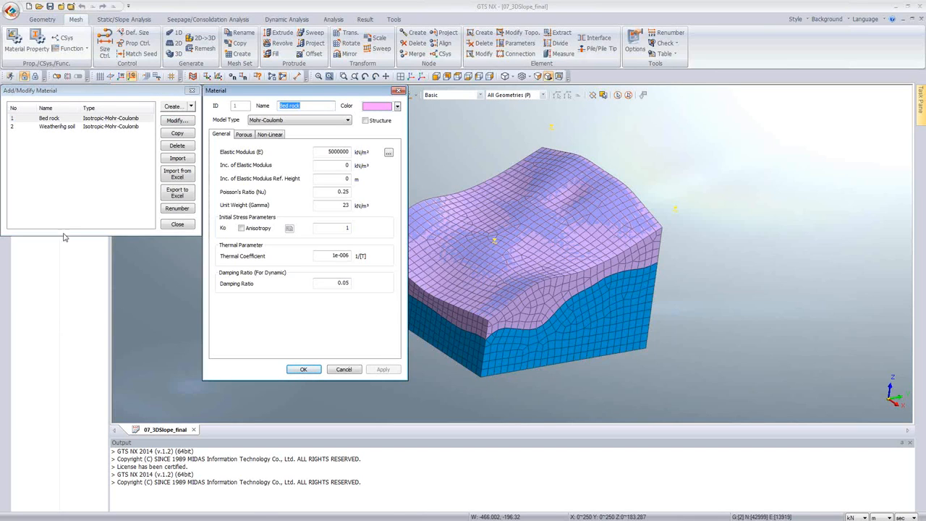
pyautogui.click(245, 134)
pyautogui.click(271, 135)
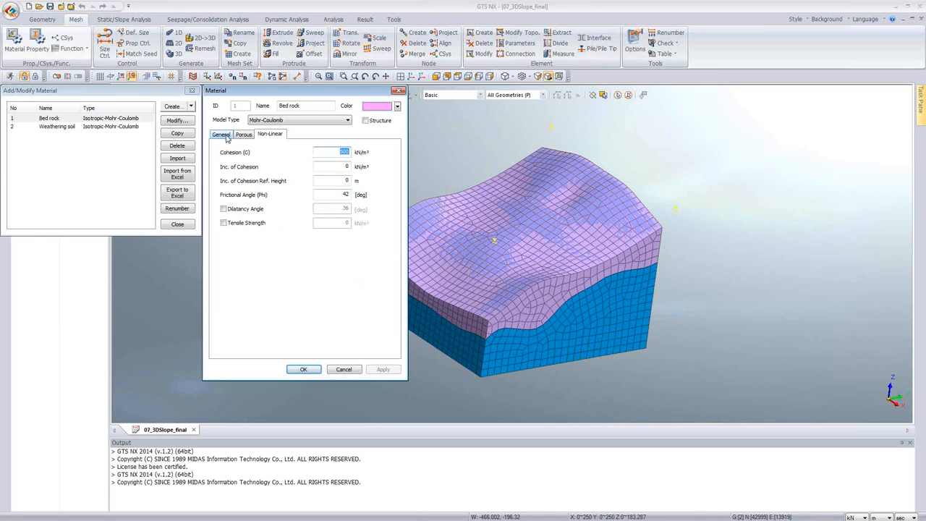
pyautogui.click(399, 92)
# - Inspect the general, porous and non-linear properties of the Weathering soil material, and close the material list
pyautogui.click(116, 128)
pyautogui.click(174, 121)
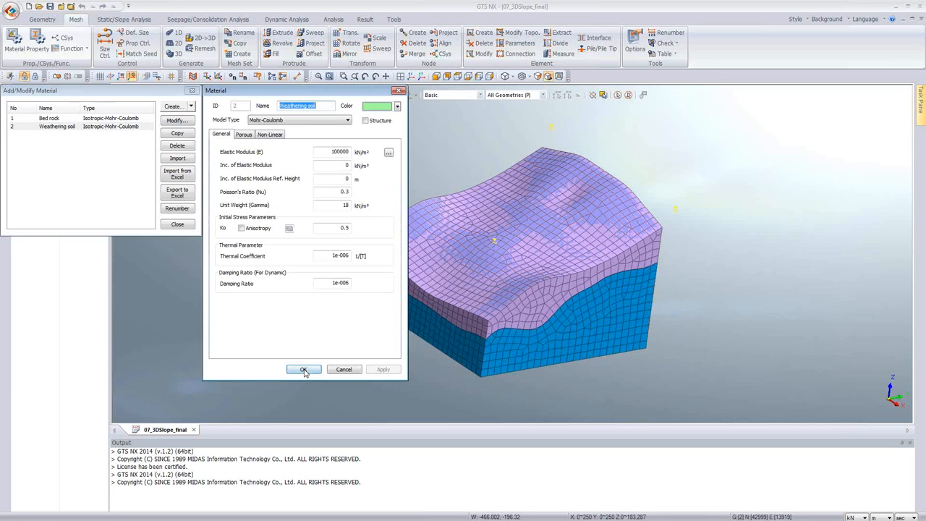
pyautogui.click(245, 135)
pyautogui.click(268, 135)
pyautogui.click(398, 92)
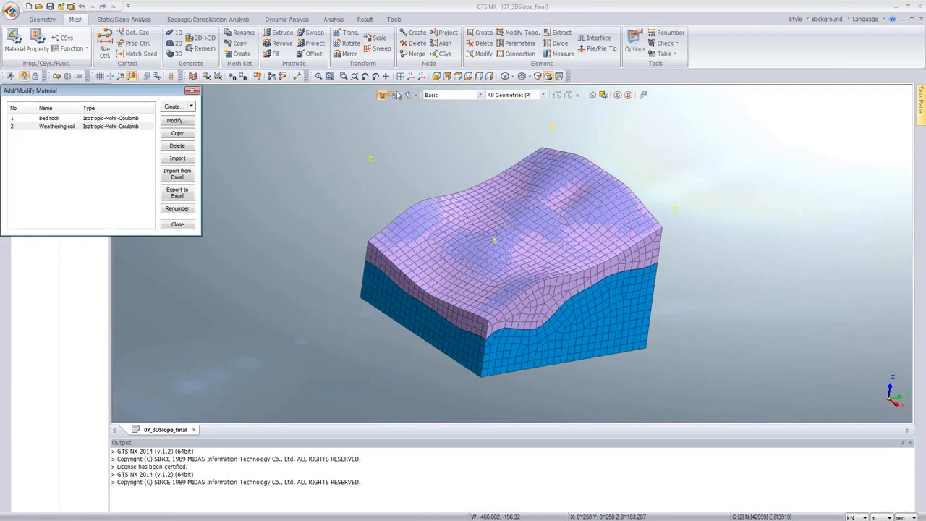
pyautogui.click(178, 224)
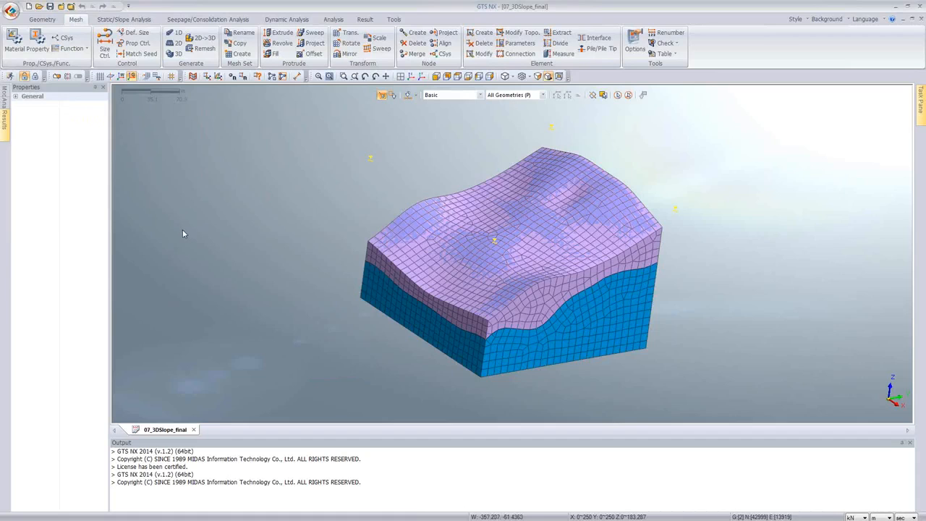
# - Review the Dry period analysis case, including its general water settings and Slope Stability (SRM) analysis controls, and close it without changes
pyautogui.moveTo(7, 135)
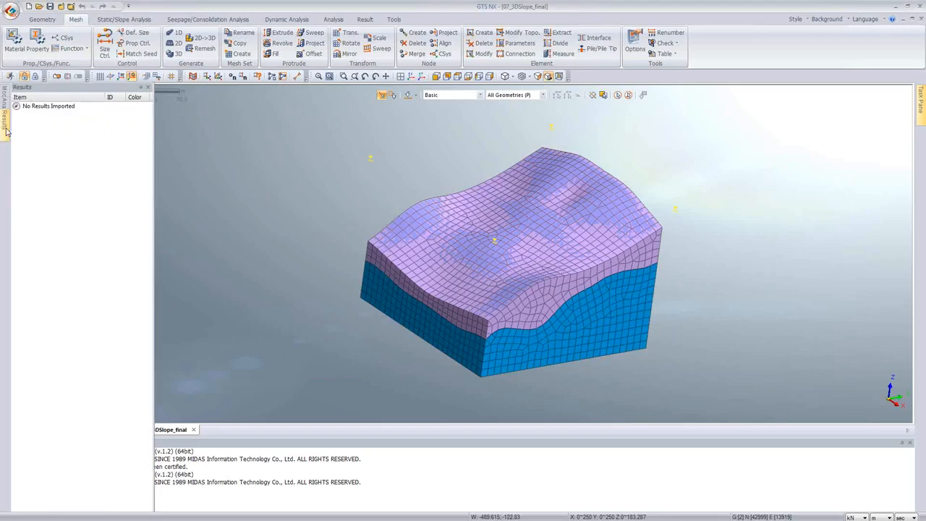
pyautogui.moveTo(5, 112)
pyautogui.click(17, 176)
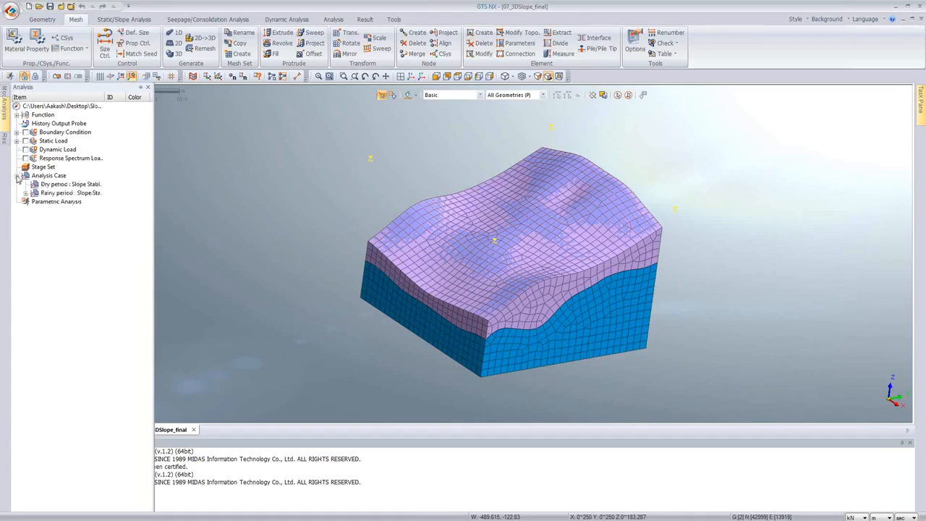
pyautogui.rightClick(69, 185)
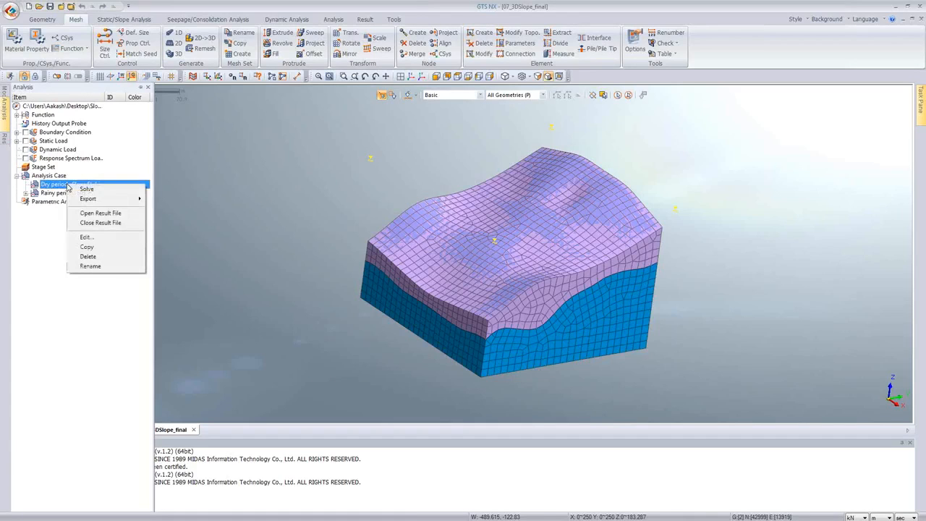
pyautogui.click(85, 237)
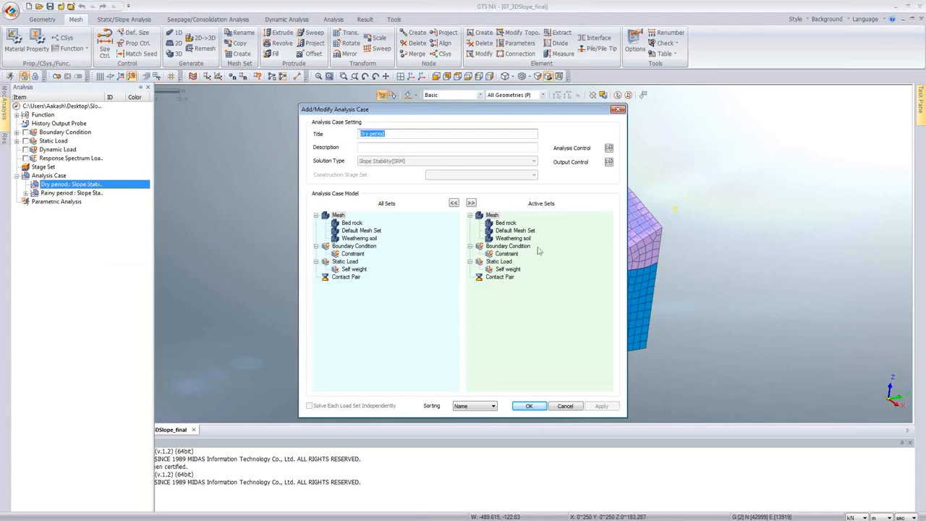
pyautogui.click(608, 149)
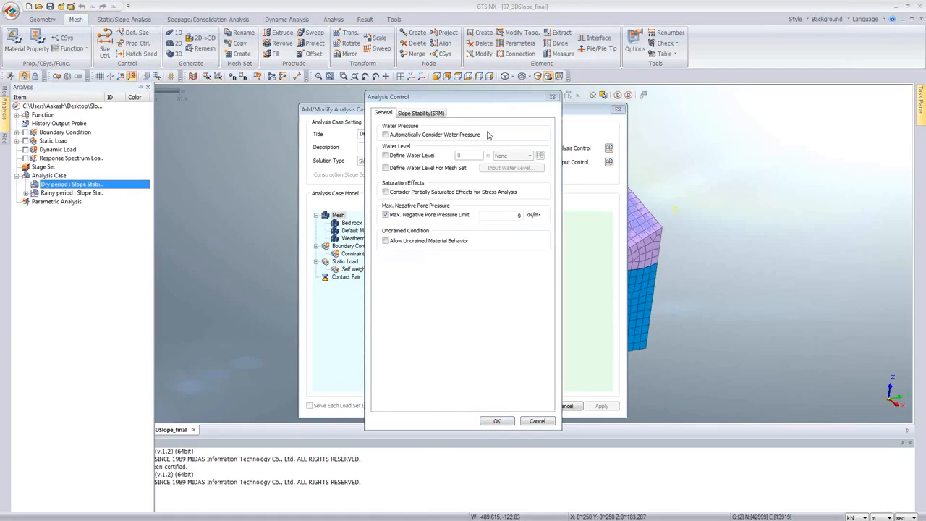
pyautogui.click(443, 114)
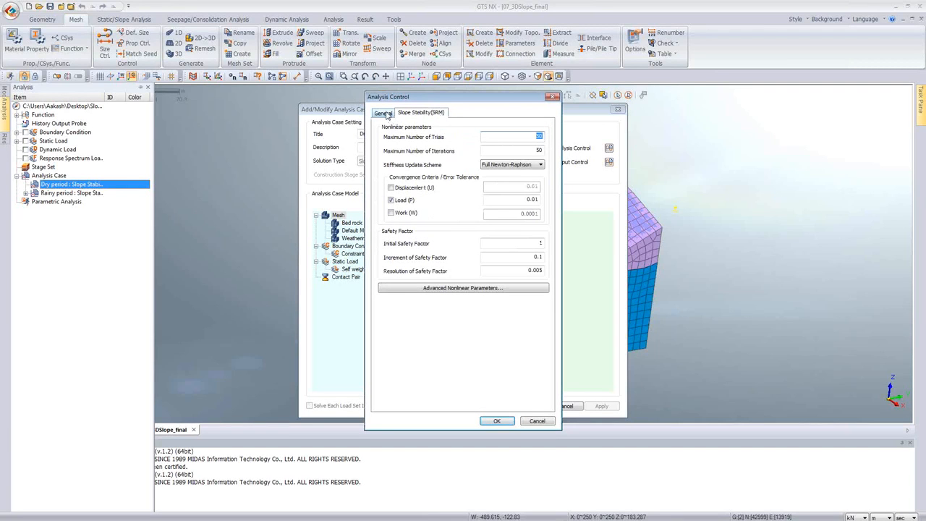
pyautogui.click(383, 114)
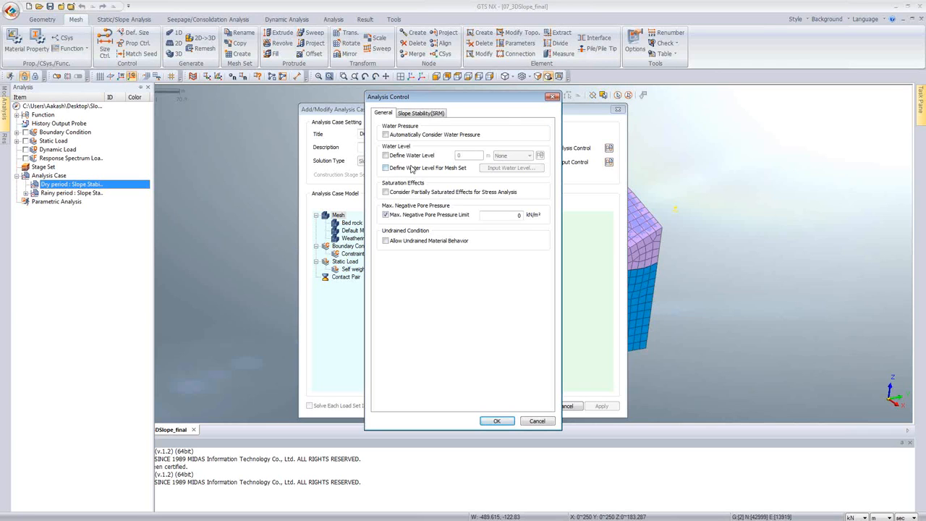
pyautogui.click(552, 97)
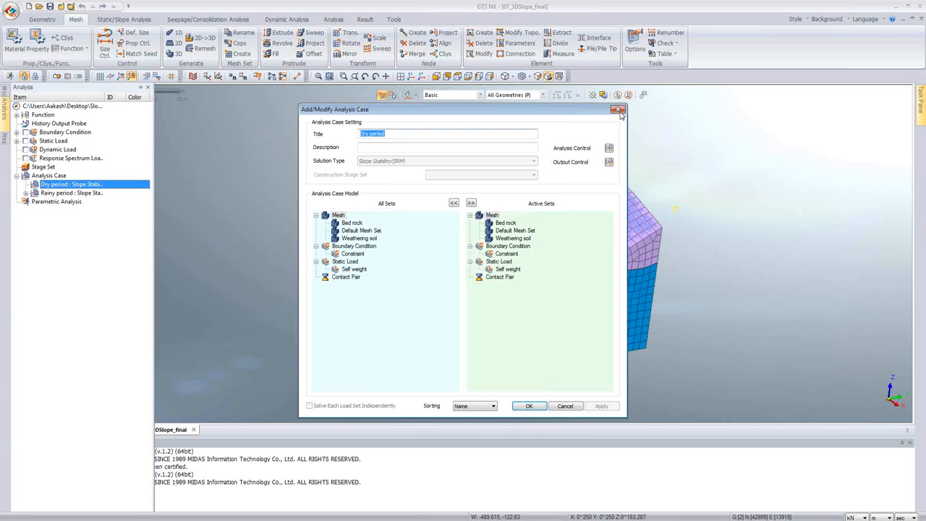
pyautogui.click(619, 107)
# - Review the Rainy period analysis case and the water level function options in its analysis control, and close it without changes
pyautogui.click(3, 116)
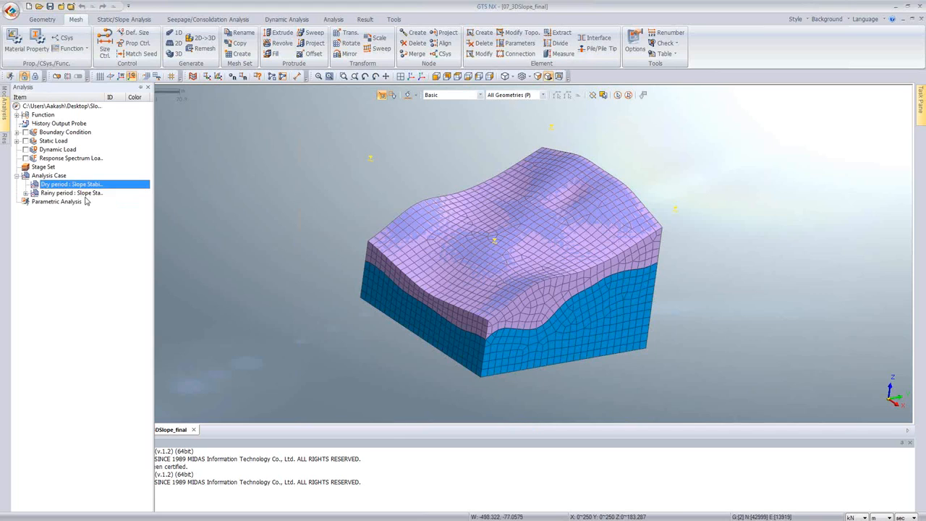
pyautogui.click(86, 194)
pyautogui.rightClick(86, 193)
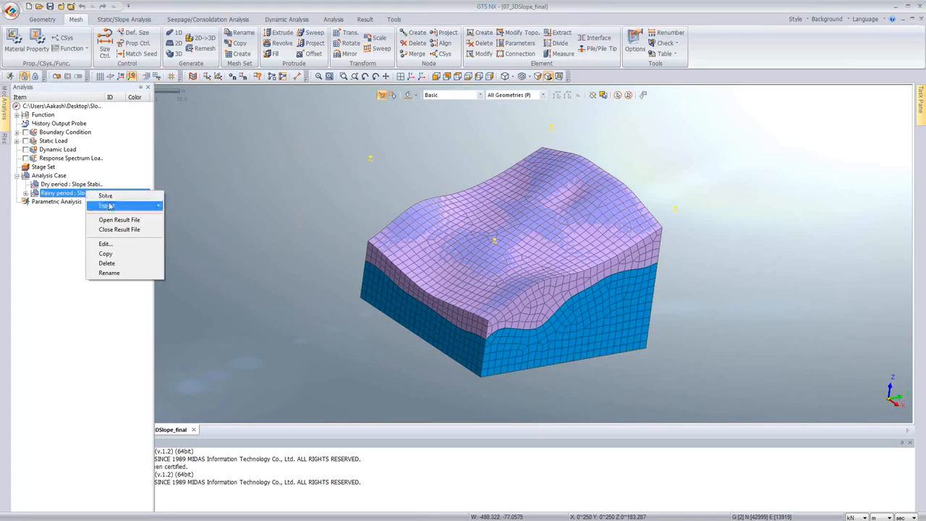
pyautogui.click(119, 245)
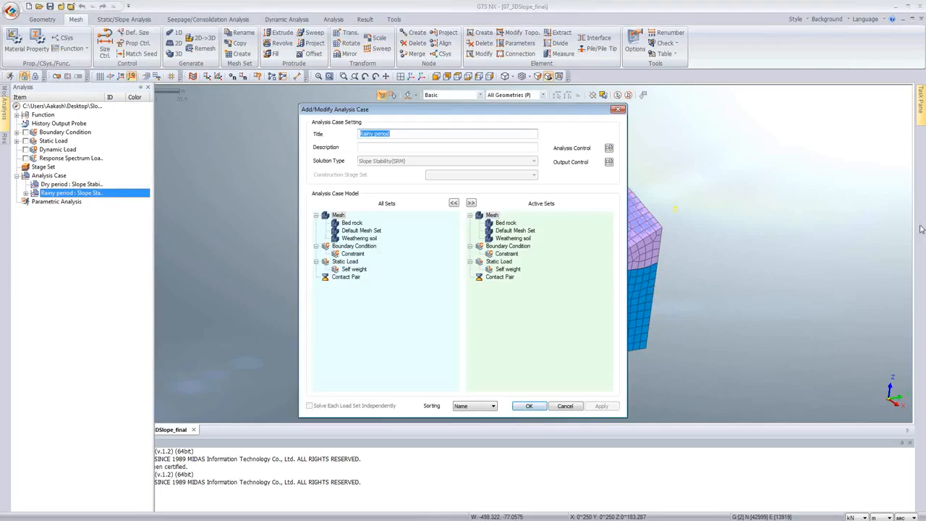
pyautogui.click(609, 148)
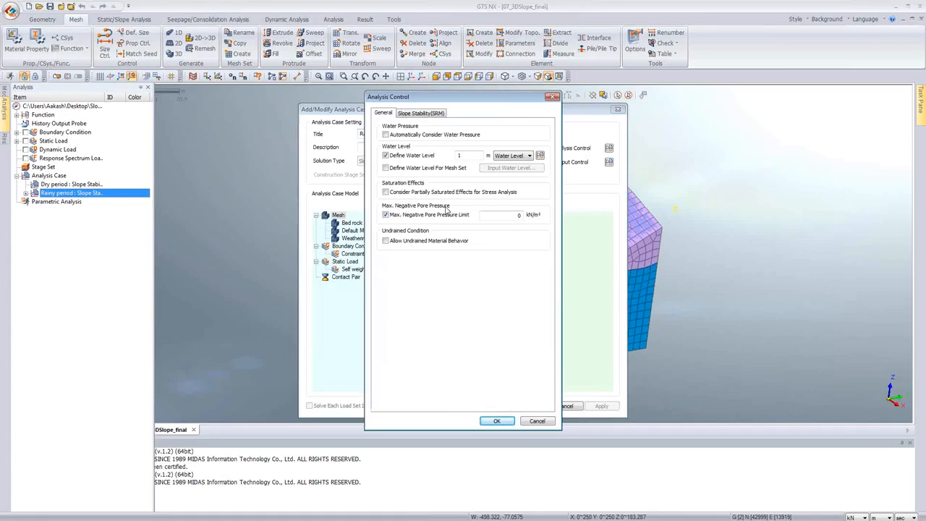
pyautogui.click(512, 155)
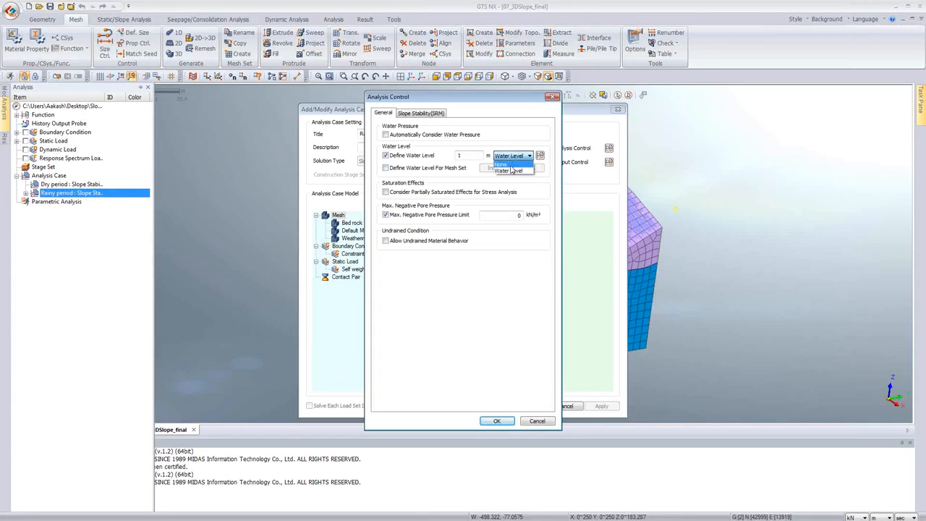
pyautogui.click(511, 171)
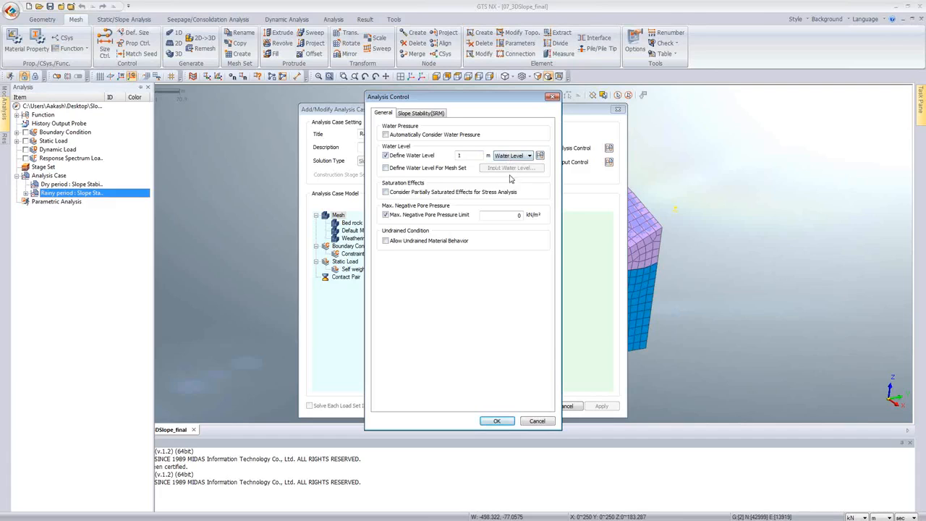
pyautogui.click(552, 98)
pyautogui.click(619, 110)
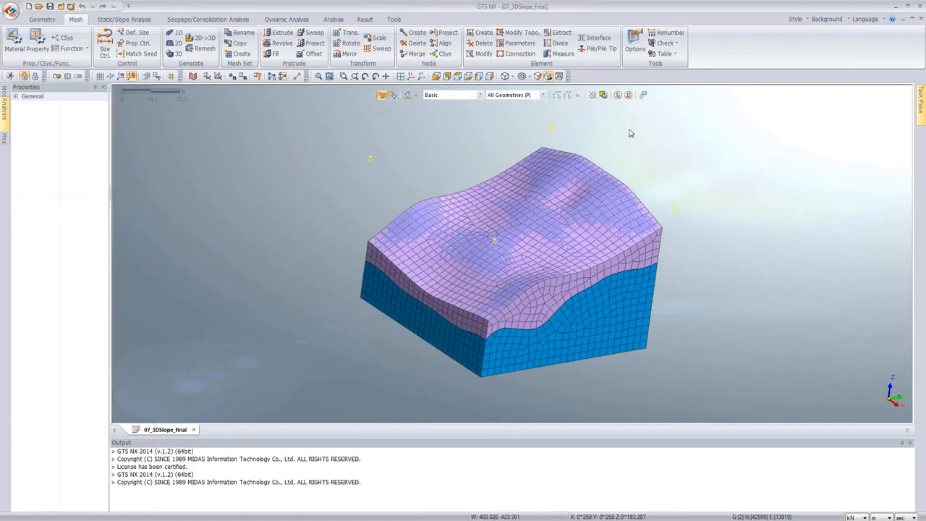
# - Switch the model to results mode and compare the safety factors of the Rainy period and Dry period cases
pyautogui.click(7, 141)
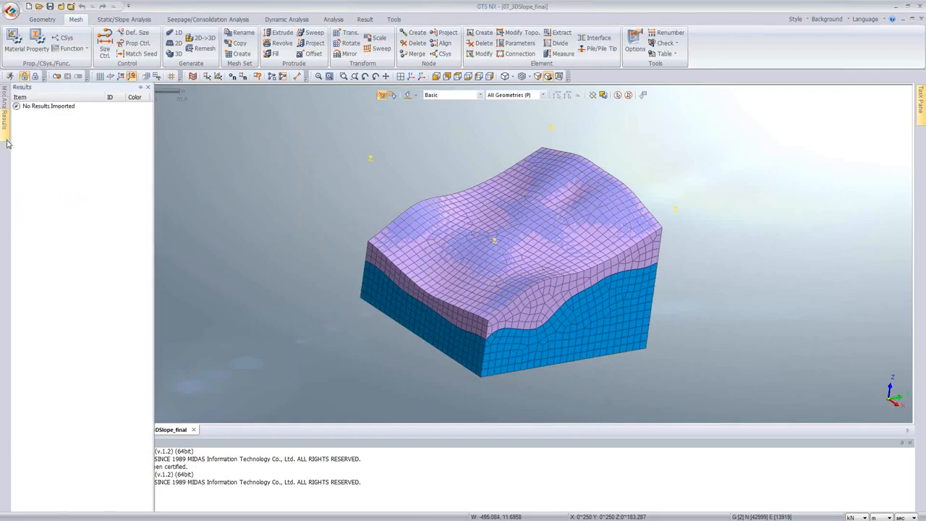
pyautogui.click(36, 76)
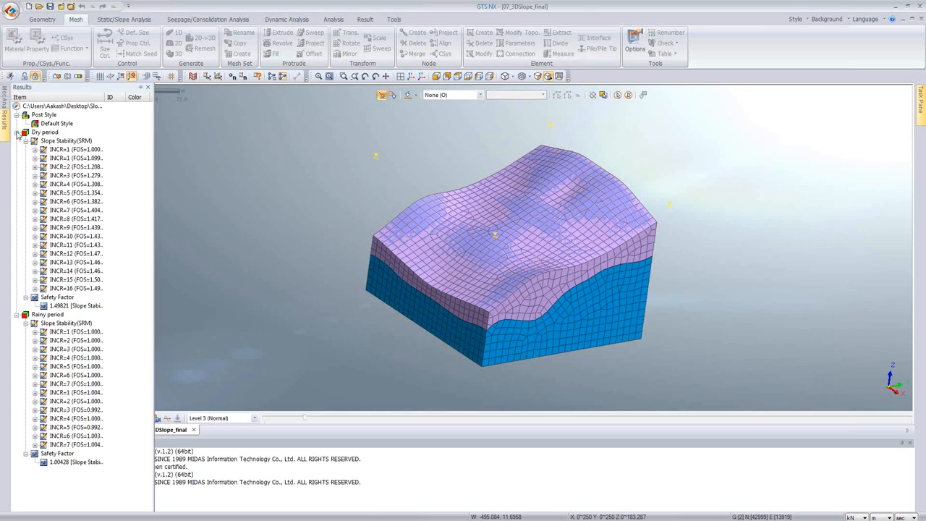
pyautogui.click(16, 132)
pyautogui.click(16, 141)
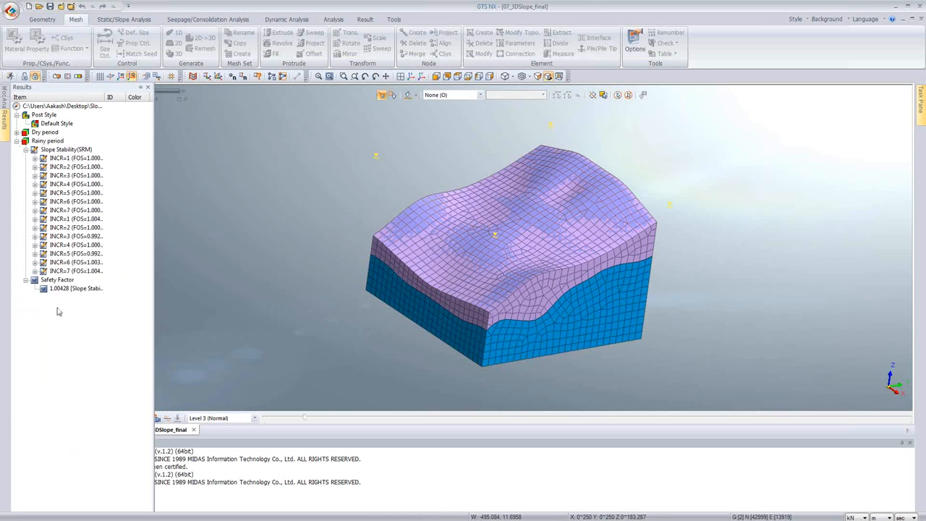
pyautogui.click(63, 289)
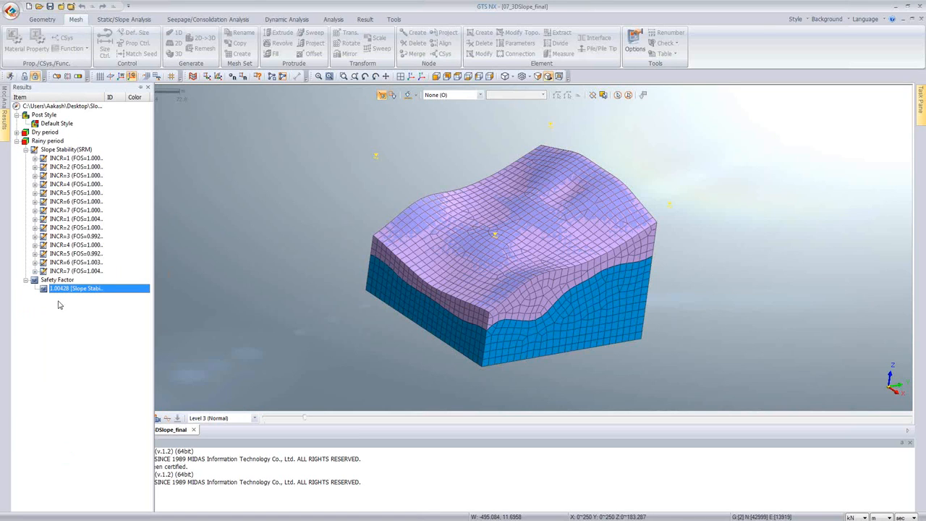
pyautogui.click(17, 132)
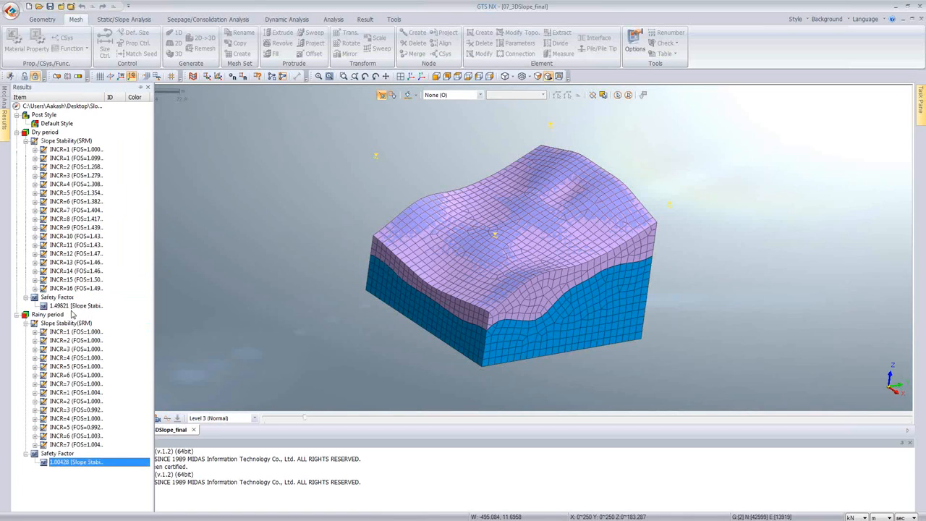
pyautogui.click(71, 308)
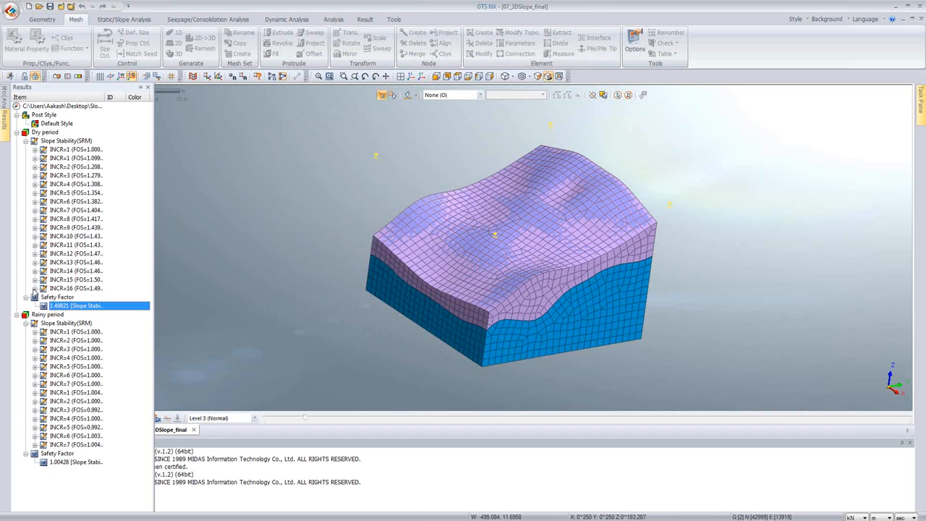
# - Display the TX translation contour for Dry period increment INCR=16 and view the slope from another angle
pyautogui.click(34, 288)
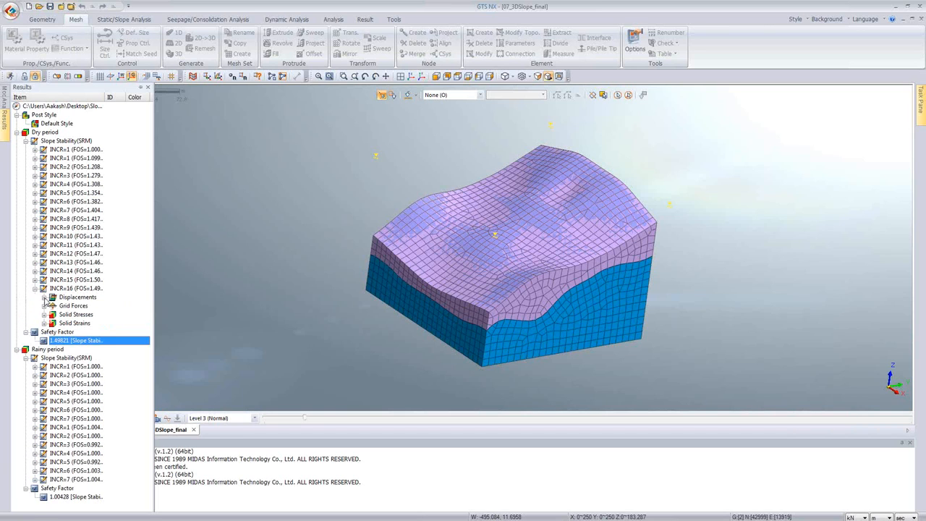
pyautogui.click(44, 297)
pyautogui.doubleClick(85, 315)
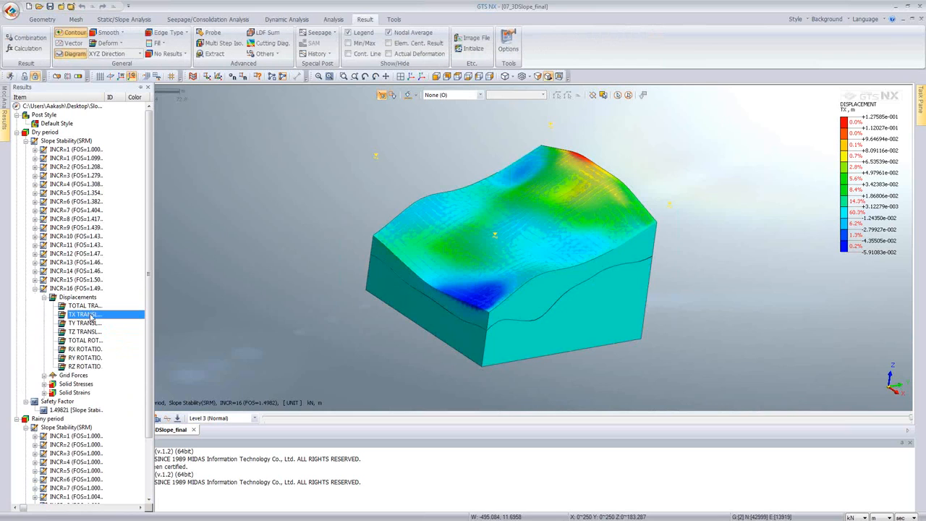
pyautogui.moveTo(436, 334)
pyautogui.mouseDown(button='middle')
pyautogui.moveTo(389, 333)
pyautogui.moveTo(441, 330)
pyautogui.mouseUp(button='middle')
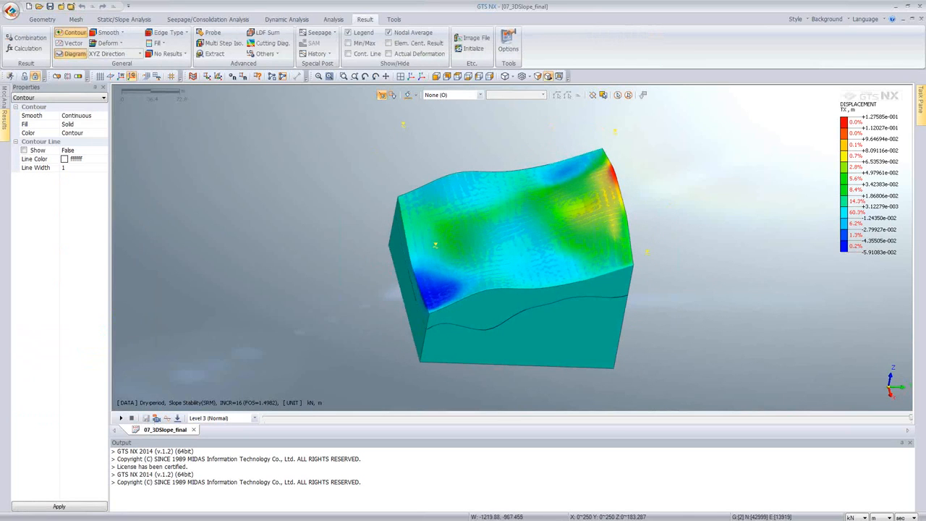
# - Display the TY translation contour for Dry period increment INCR=16 and view the slope from the side and in isometric view
pyautogui.moveTo(4, 134)
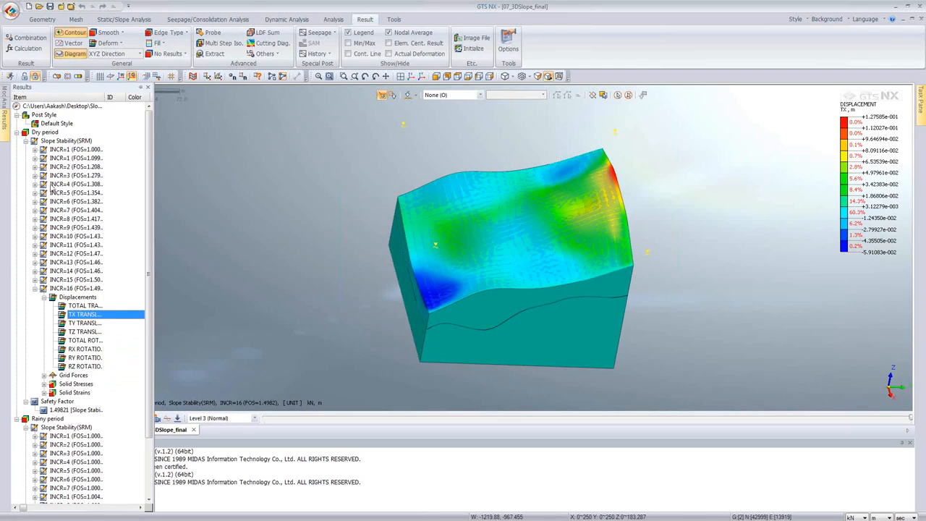
pyautogui.doubleClick(100, 323)
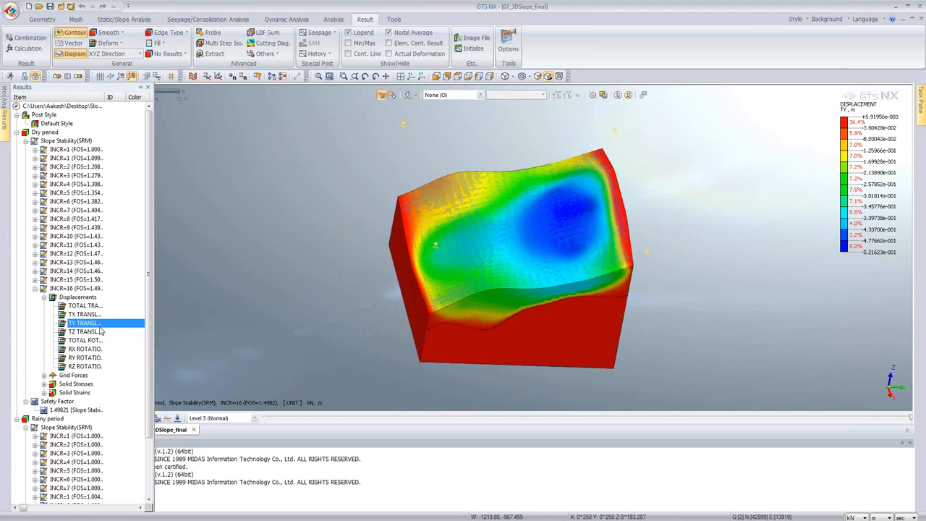
pyautogui.moveTo(561, 296); pyautogui.dragTo(550, 259, button='middle')
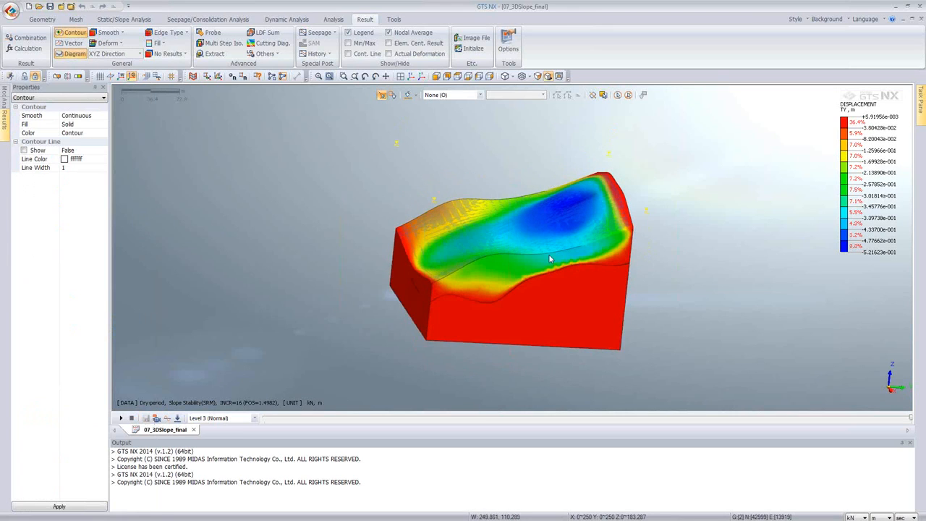
pyautogui.click(411, 76)
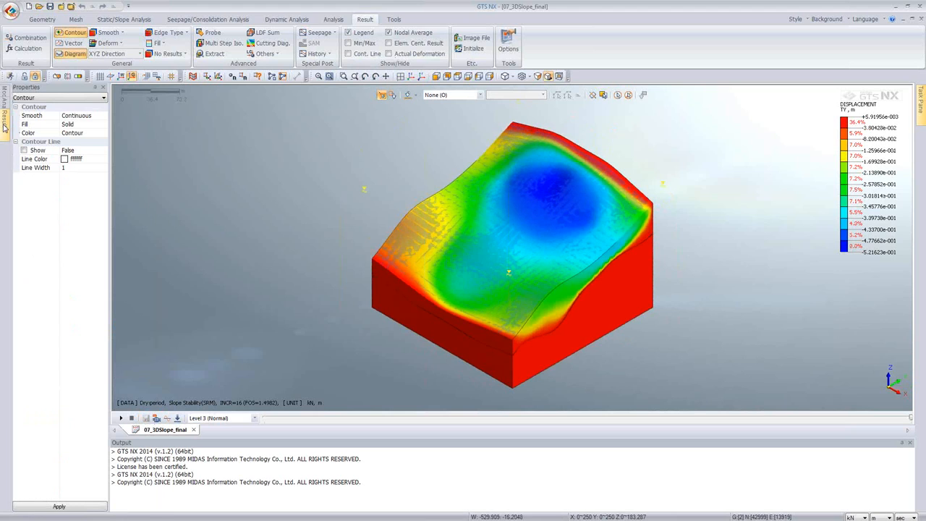
# - Display the TY translation contour for Rainy period increment INCR=7 and view the slope from a lower side angle
pyautogui.moveTo(4, 128)
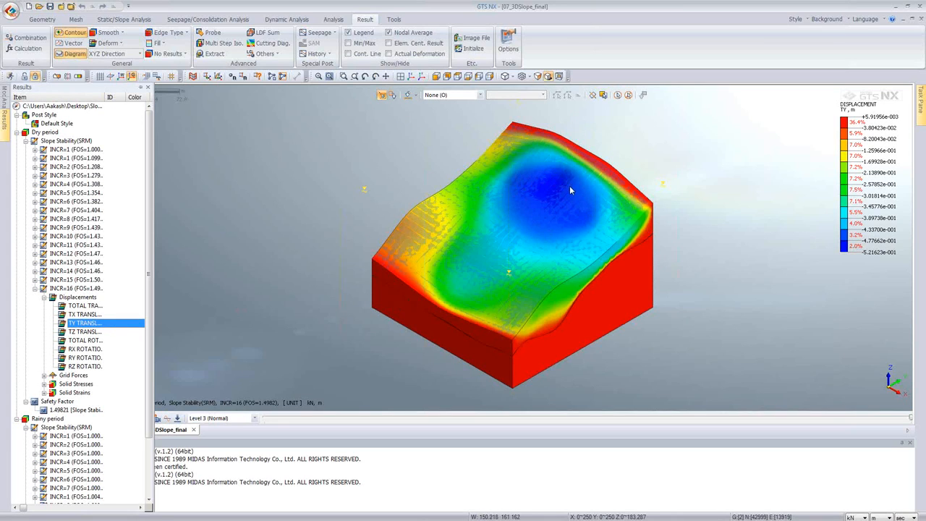
pyautogui.scroll(-3, 151, 317)
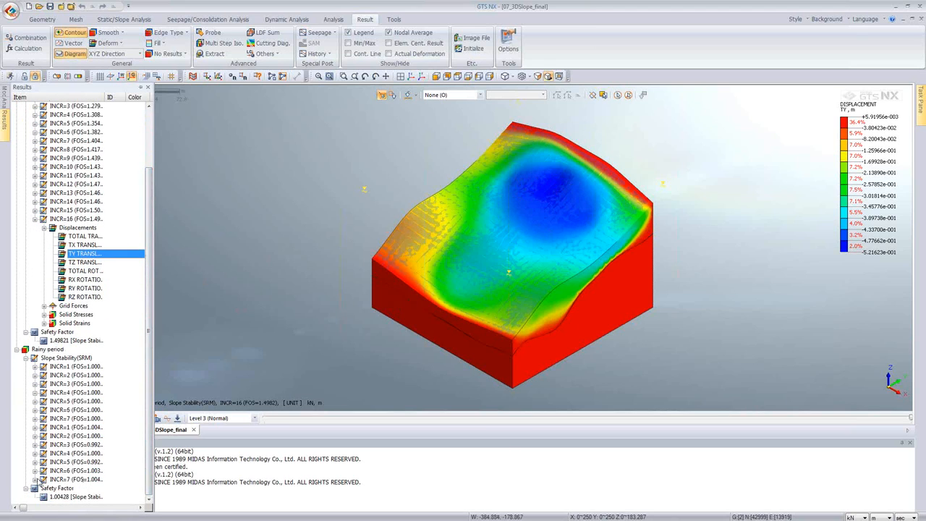
pyautogui.click(34, 479)
pyautogui.click(44, 471)
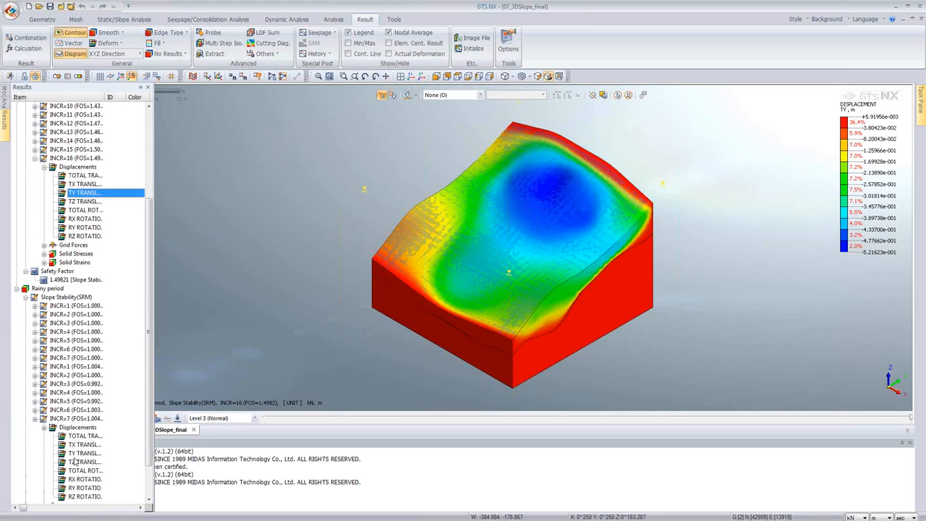
pyautogui.doubleClick(84, 453)
pyautogui.moveTo(378, 372)
pyautogui.keyDown('ctrl'); pyautogui.mouseDown(button='middle')
pyautogui.moveTo(353, 373)
pyautogui.moveTo(389, 363)
pyautogui.mouseUp(button='middle'); pyautogui.keyUp('ctrl')
pyautogui.keyDown('ctrl'); pyautogui.moveTo(506, 370); pyautogui.dragTo(505, 354, button='middle'); pyautogui.keyUp('ctrl')
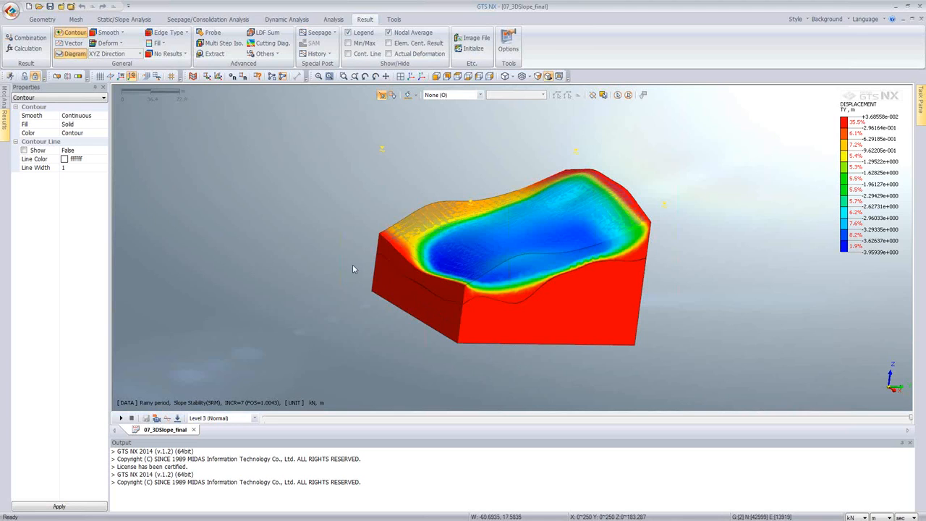
# - Export the Dry period INCR=3 TY translation result to a landscape 3D PDF named report with template Style 0
pyautogui.click(395, 20)
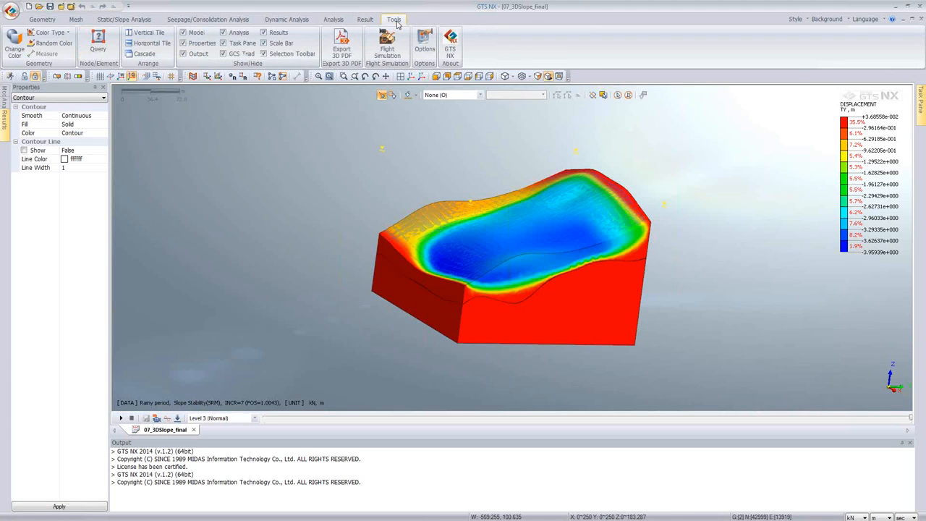
pyautogui.click(341, 45)
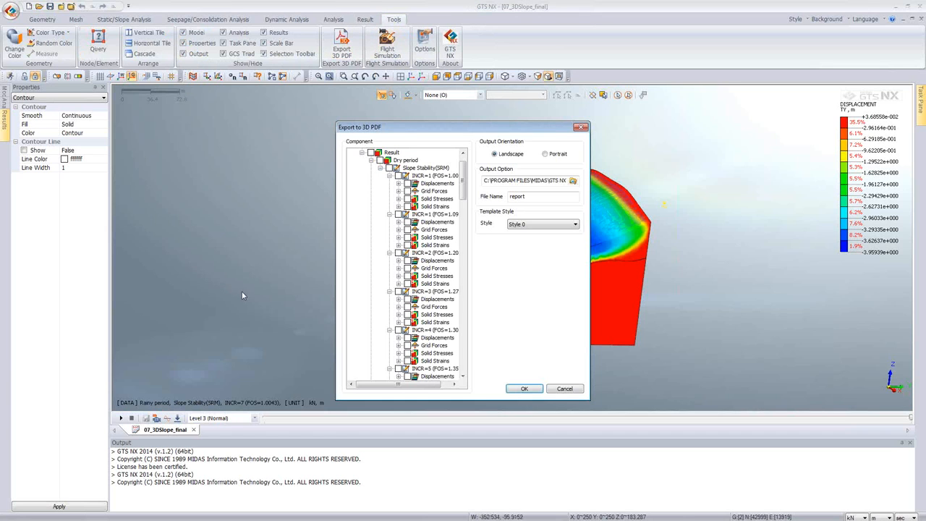
pyautogui.moveTo(424, 127); pyautogui.dragTo(186, 120)
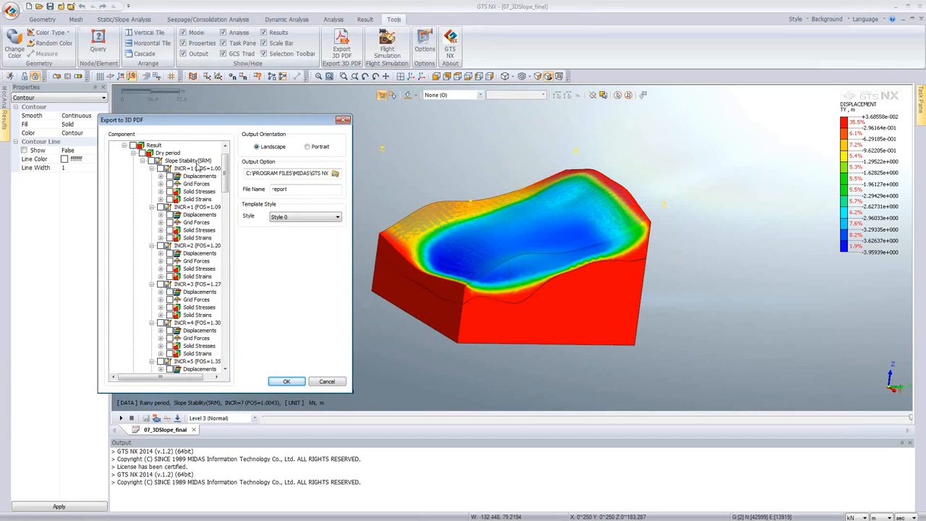
pyautogui.scroll(-3, 227, 177)
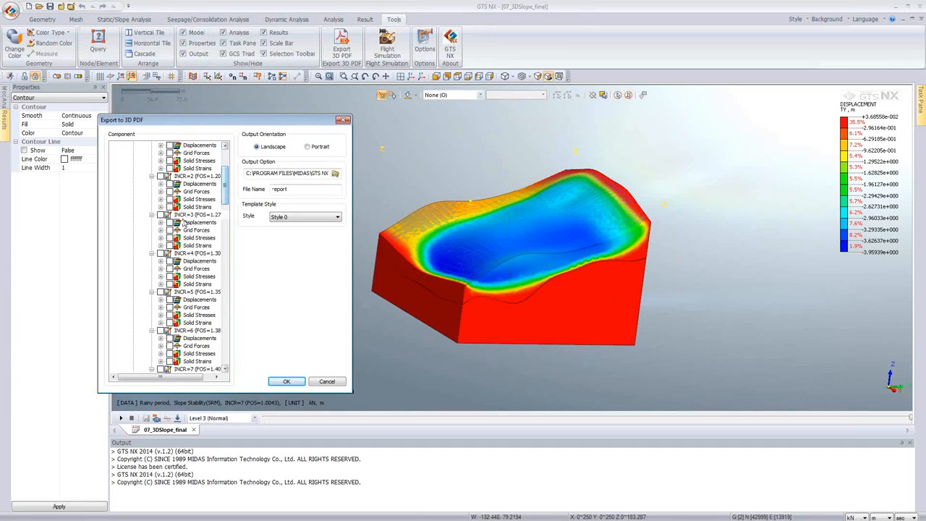
pyautogui.click(161, 222)
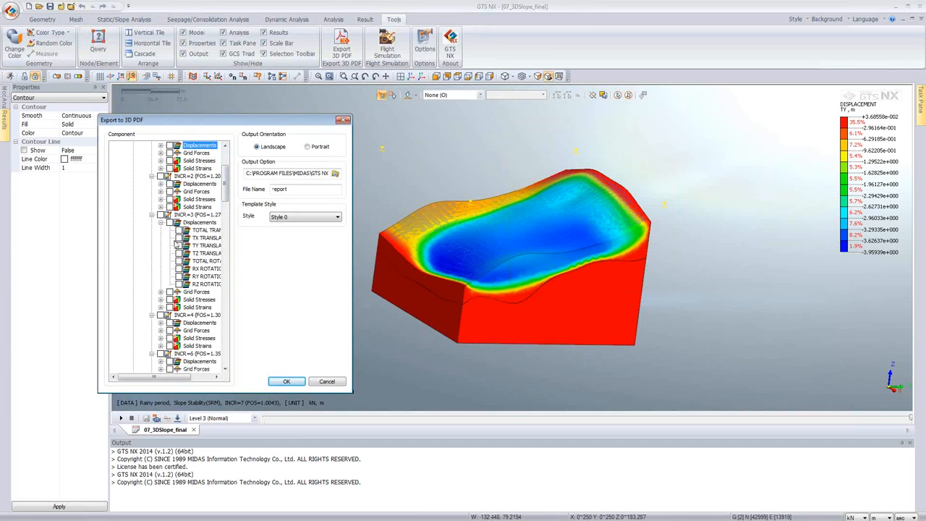
pyautogui.click(179, 246)
pyautogui.click(288, 379)
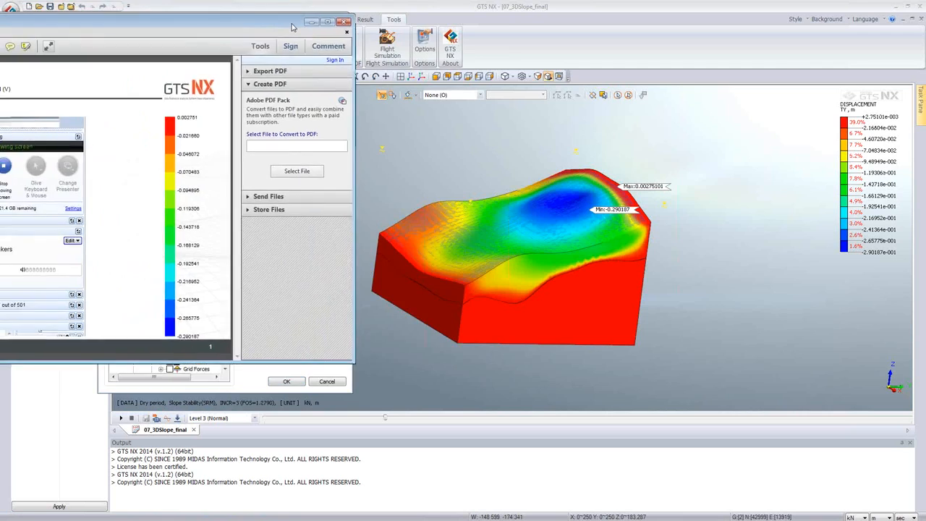
# - Enlarge the exported report in Adobe Reader and view its model from the left, right, front and back and with the Min/Max Probe
pyautogui.click(445, 47)
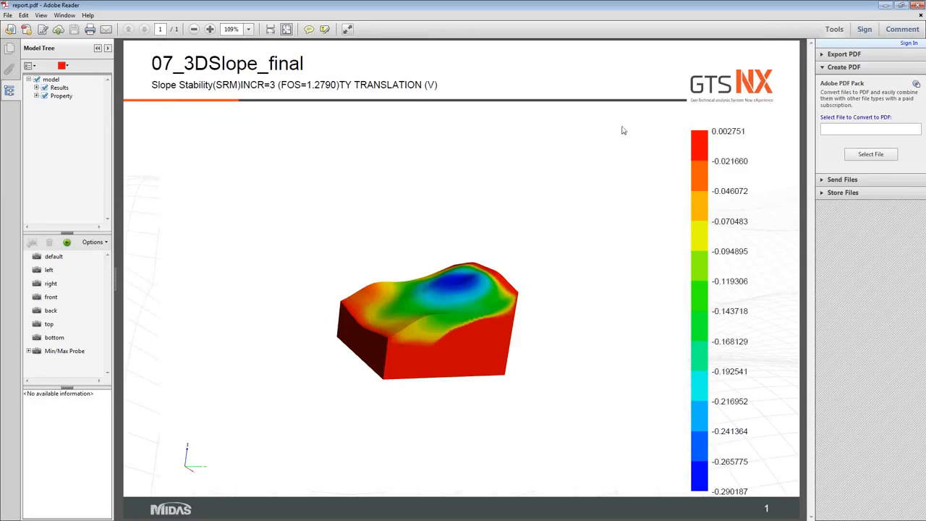
pyautogui.click(48, 270)
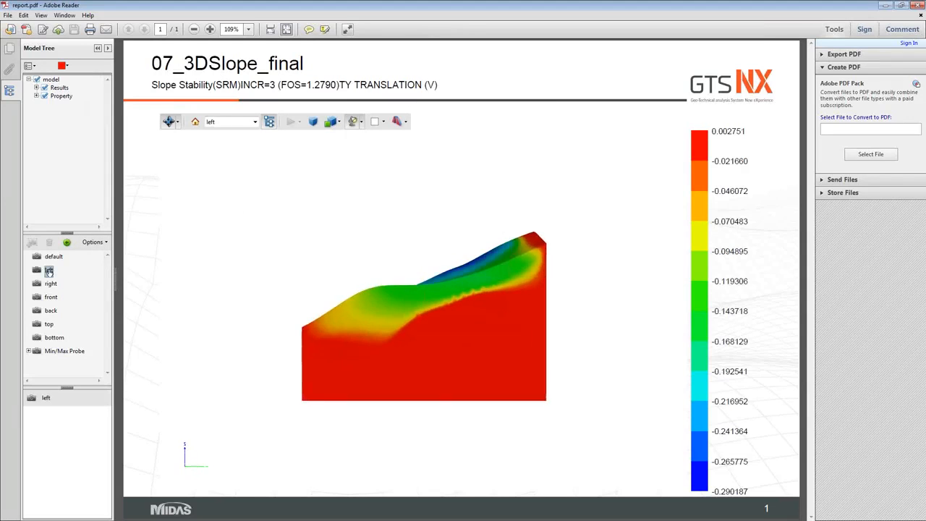
pyautogui.click(50, 283)
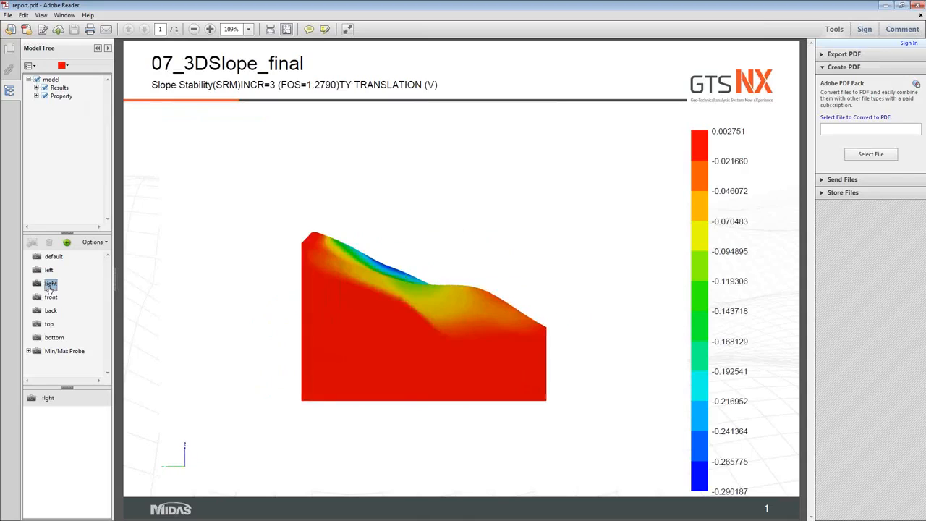
pyautogui.click(51, 297)
pyautogui.click(51, 311)
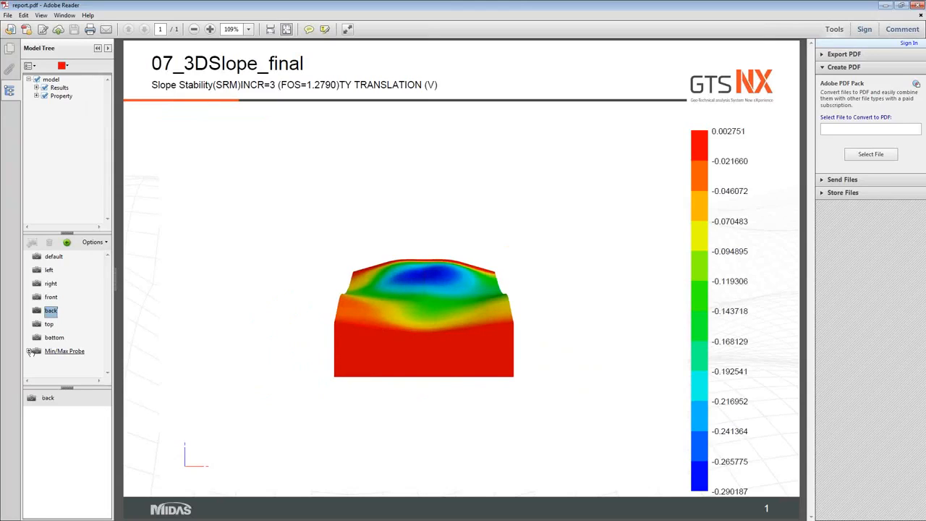
pyautogui.click(31, 352)
pyautogui.moveTo(409, 331)
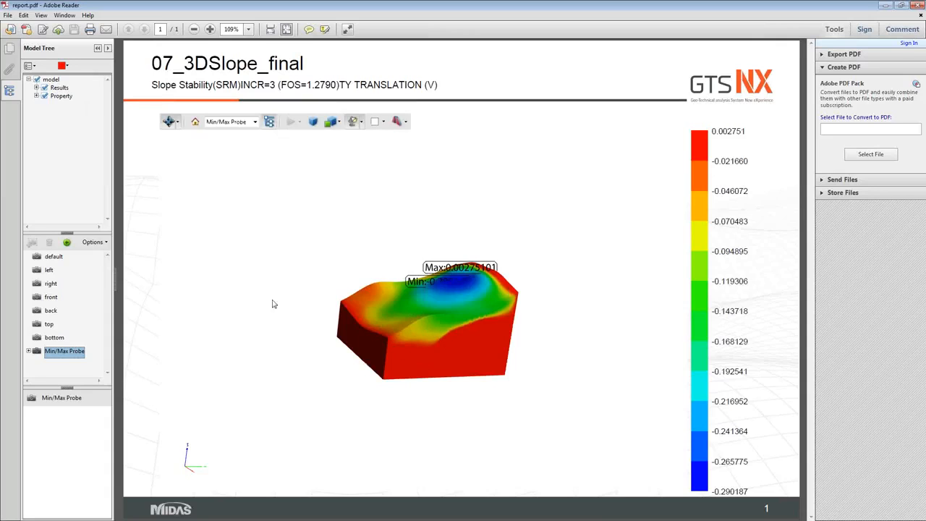
# - Check the report model's cross-section options, return to GTS NX and close the 3D PDF export settings
pyautogui.click(406, 122)
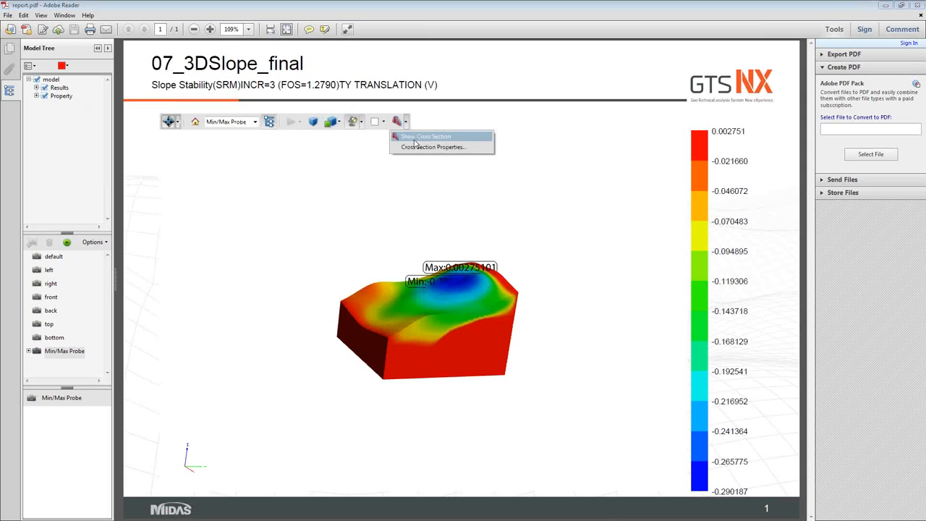
pyautogui.click(889, 5)
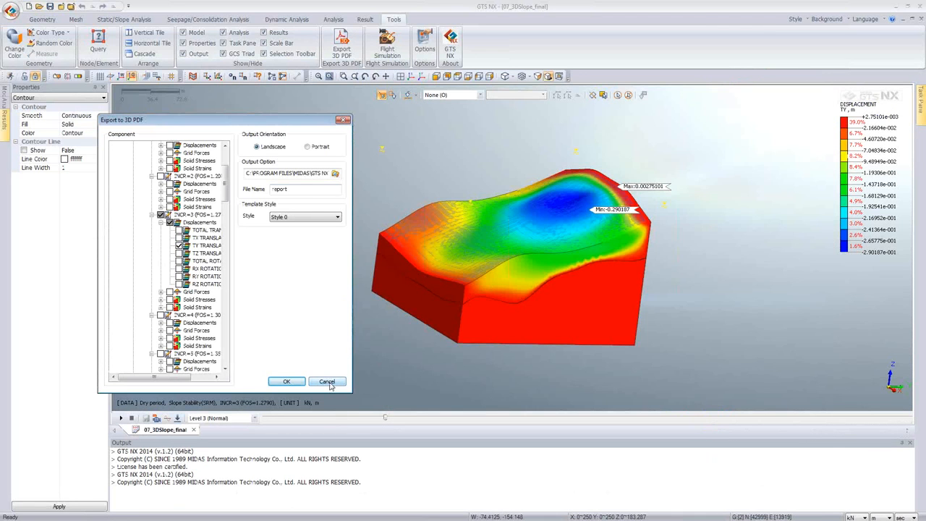
pyautogui.click(328, 382)
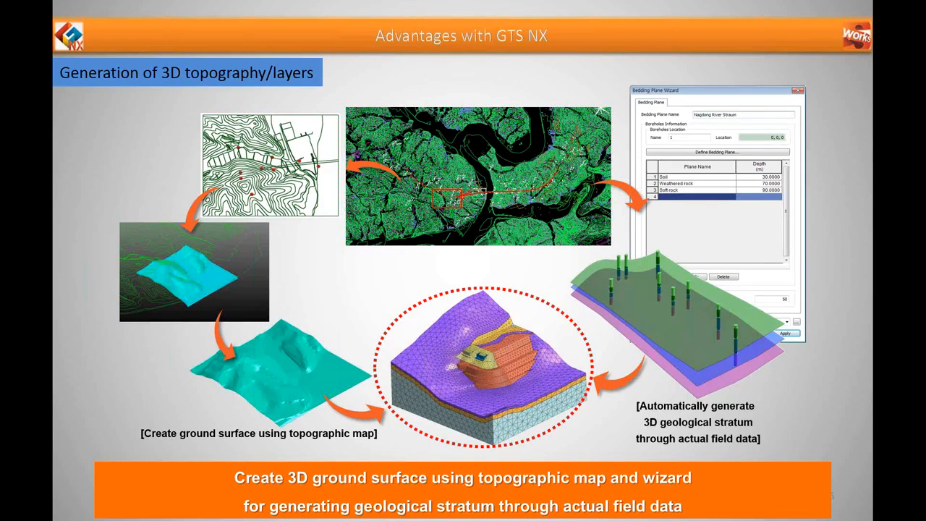
pyautogui.press('Right')
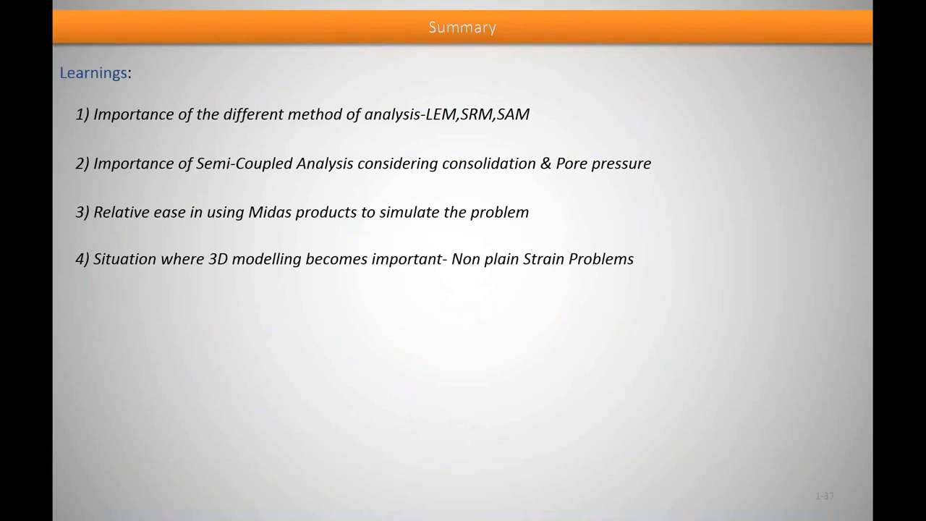